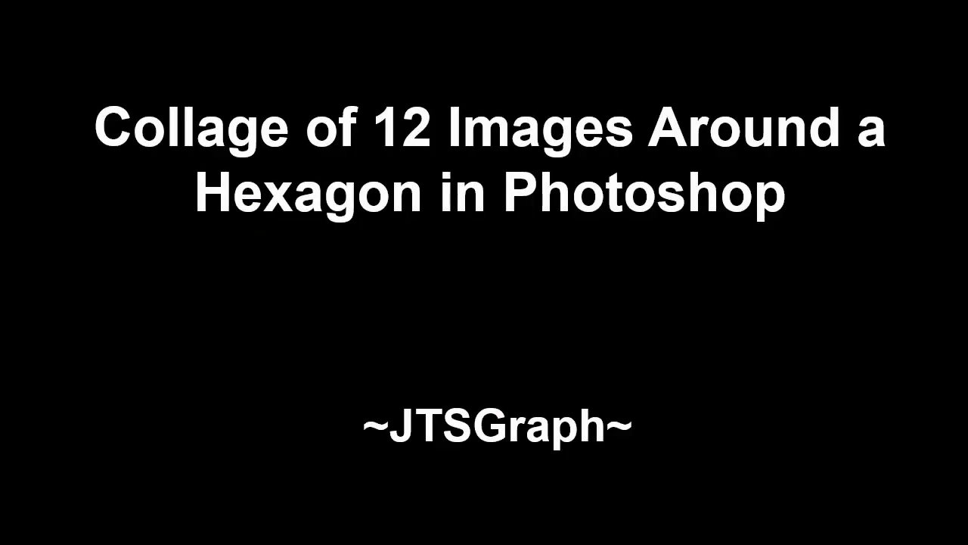
Step: Create a new 3000 × 3000 px, 300 ppi document with a transparent background
{"action": "key", "text": "alt+f"}
{"action": "key", "text": "Return"}
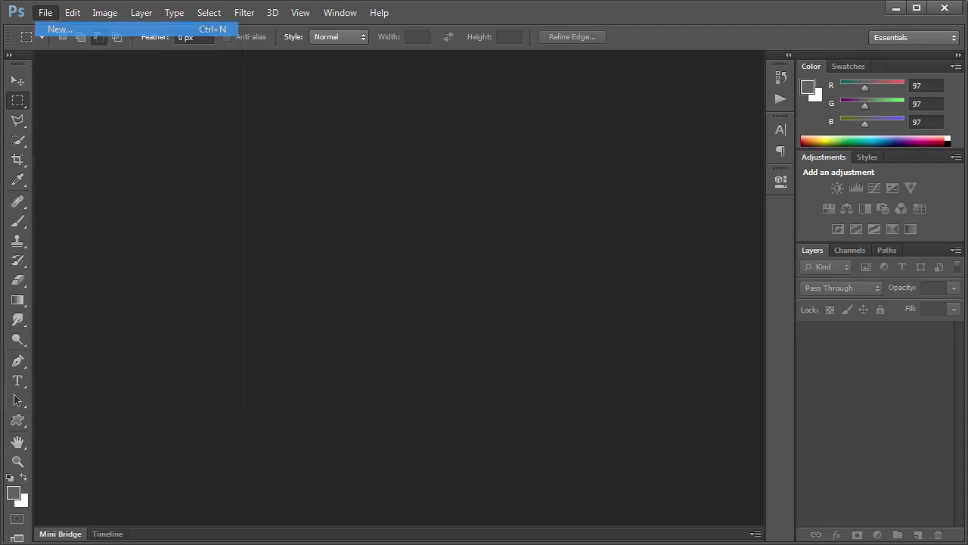
{"action": "key", "text": "Tab"}
{"action": "key", "text": "Tab"}
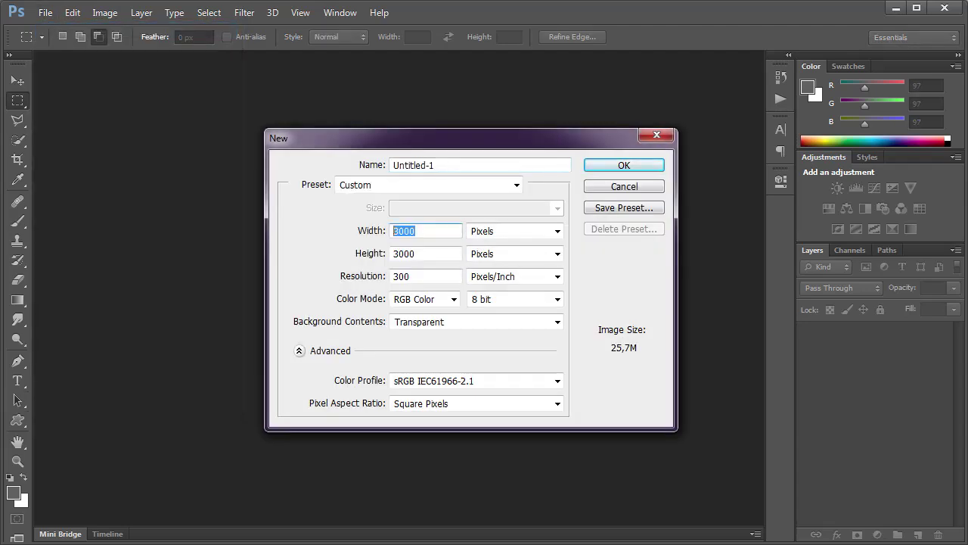
{"action": "key", "text": "Tab"}
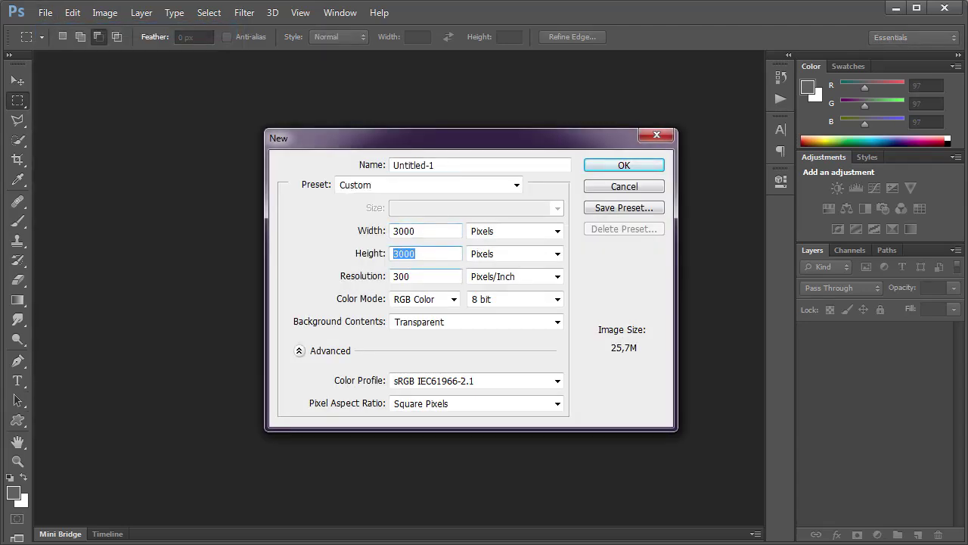
{"action": "key", "text": "Tab"}
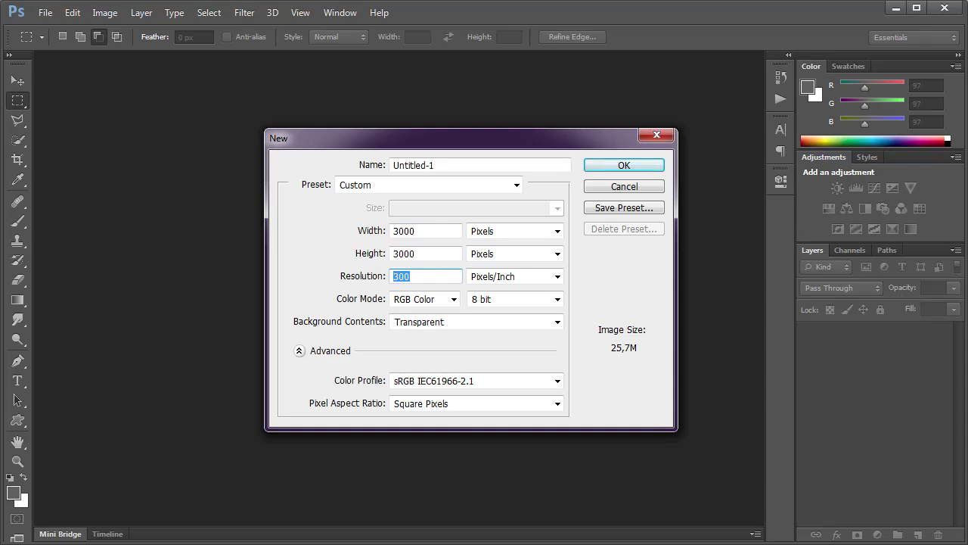
{"action": "key", "text": "Return"}
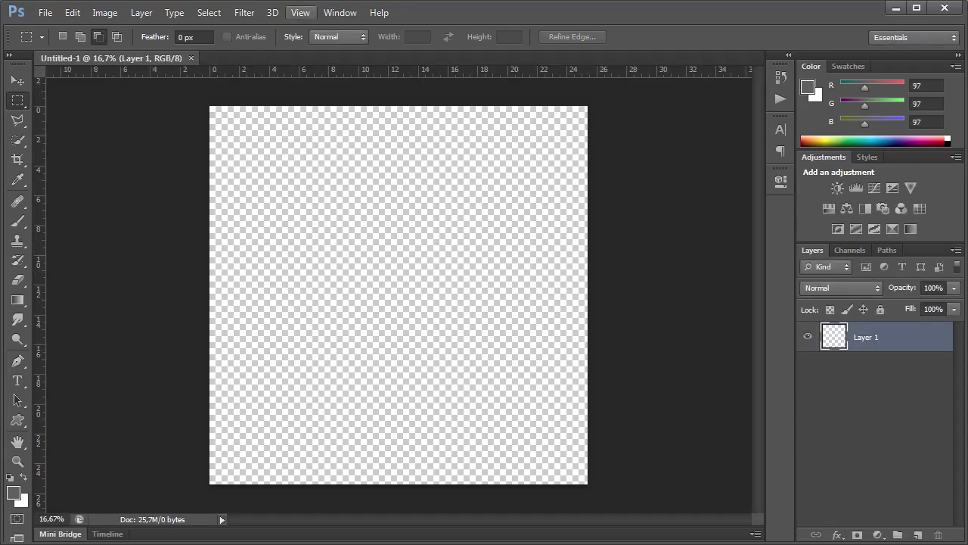
Step: Show the grid over the canvas and turn on snapping to the grid
{"action": "left_click", "coordinate": [300, 13]}
{"action": "mouse_move", "coordinate": [312, 236]}
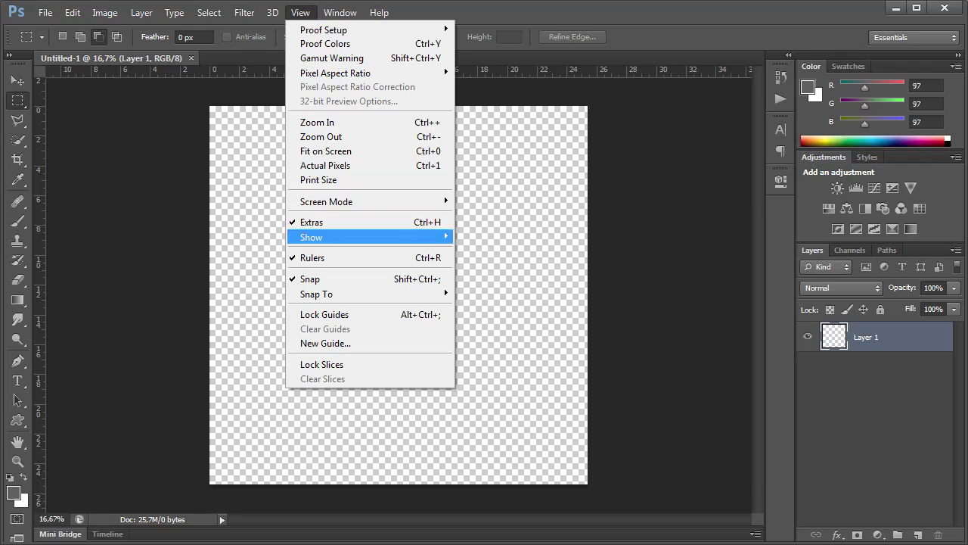
{"action": "left_click", "coordinate": [475, 279]}
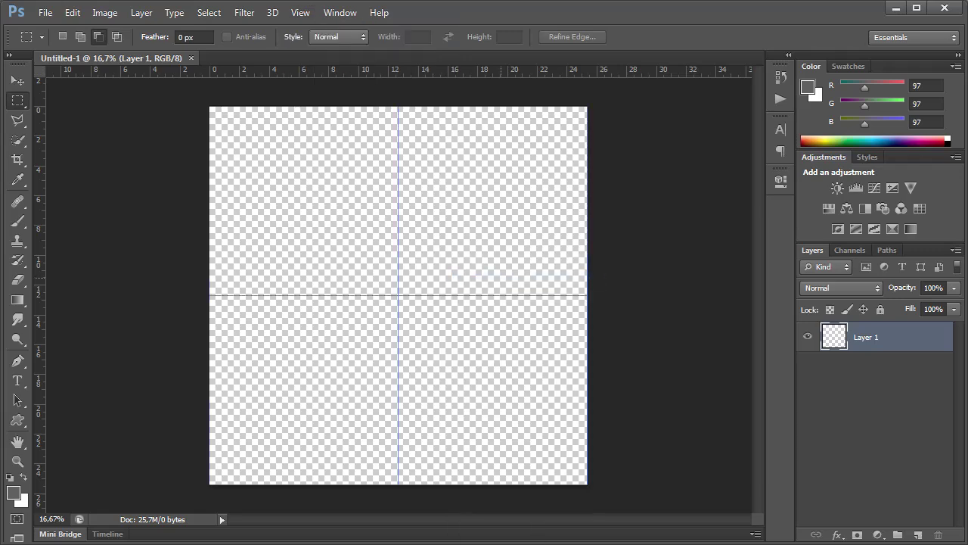
{"action": "left_click", "coordinate": [300, 13]}
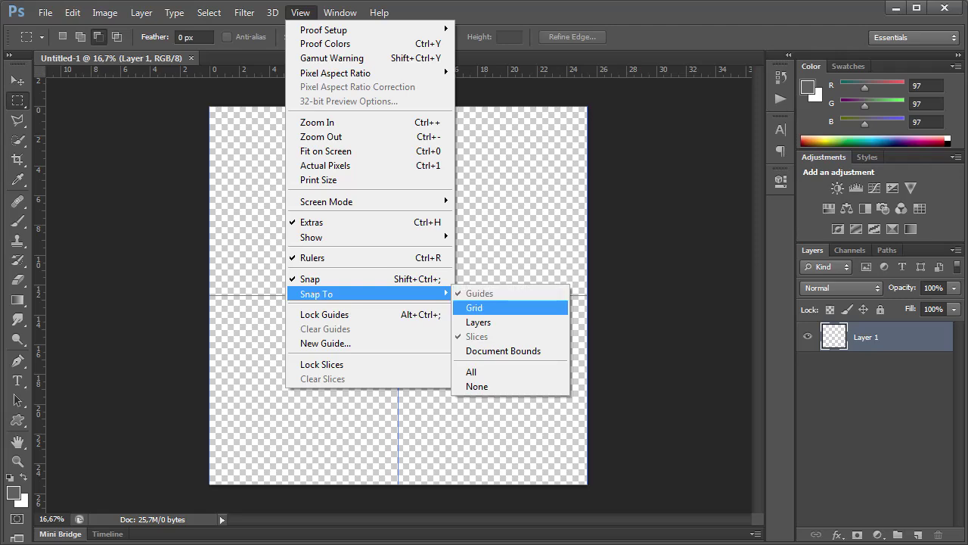
{"action": "left_click", "coordinate": [476, 307]}
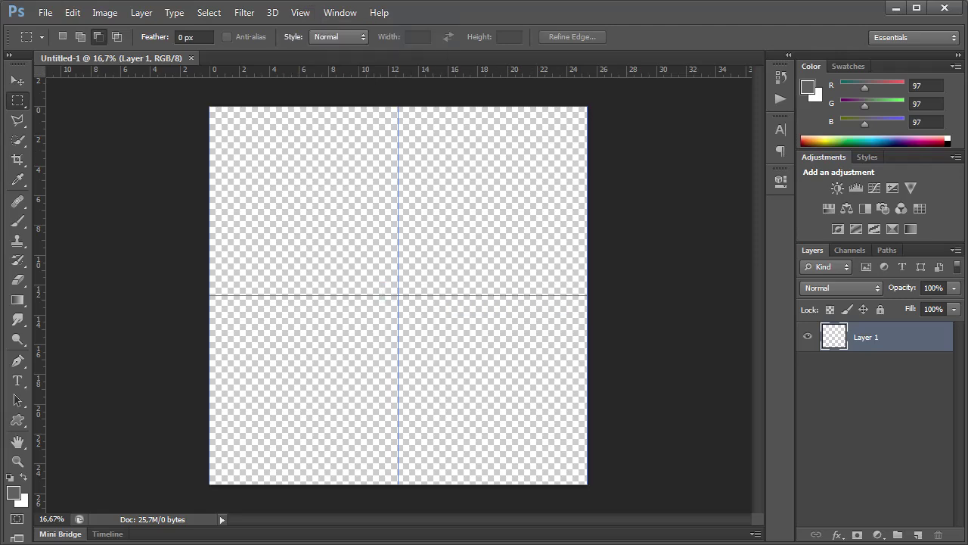
Step: Set the grid preferences to a gridline every 10 percent
{"action": "left_click", "coordinate": [73, 13]}
{"action": "mouse_move", "coordinate": [126, 537]}
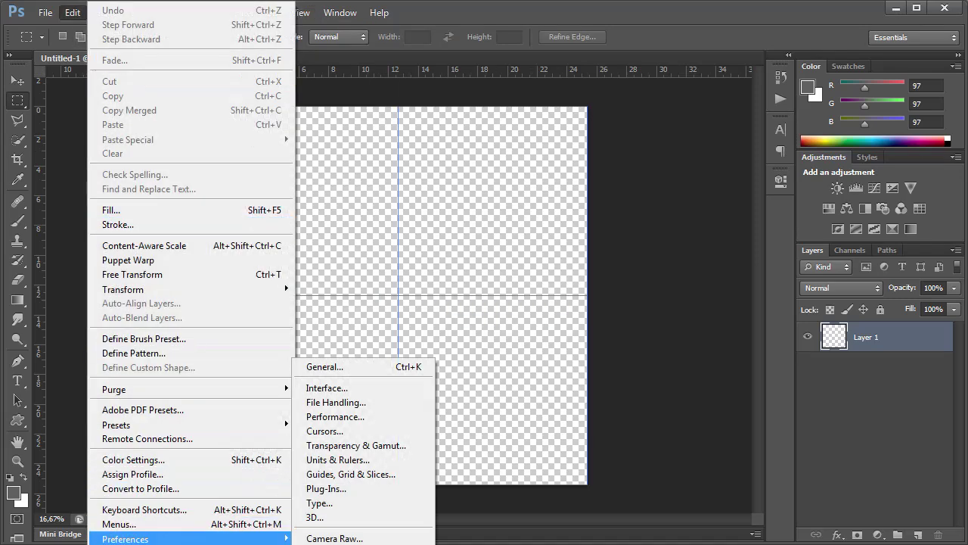
{"action": "left_click", "coordinate": [351, 473]}
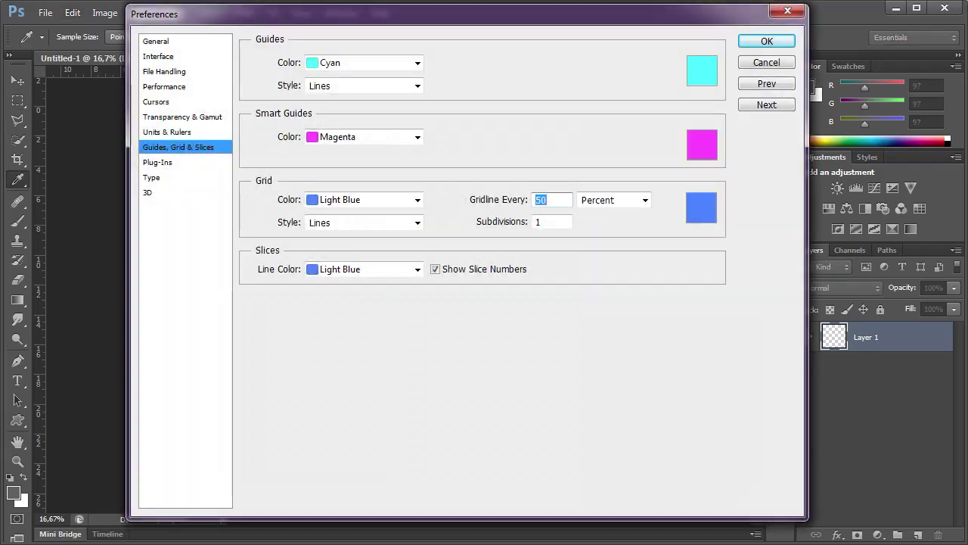
{"action": "type", "text": "10"}
{"action": "key", "text": "Return"}
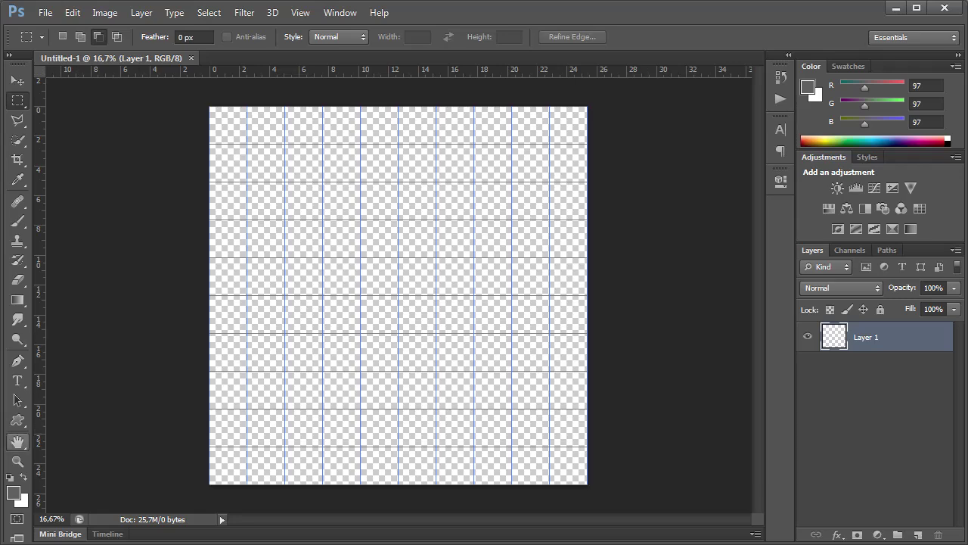
Step: Pick the filled hexagon in the Custom Shape Tool's shape picker
{"action": "left_click", "coordinate": [17, 420]}
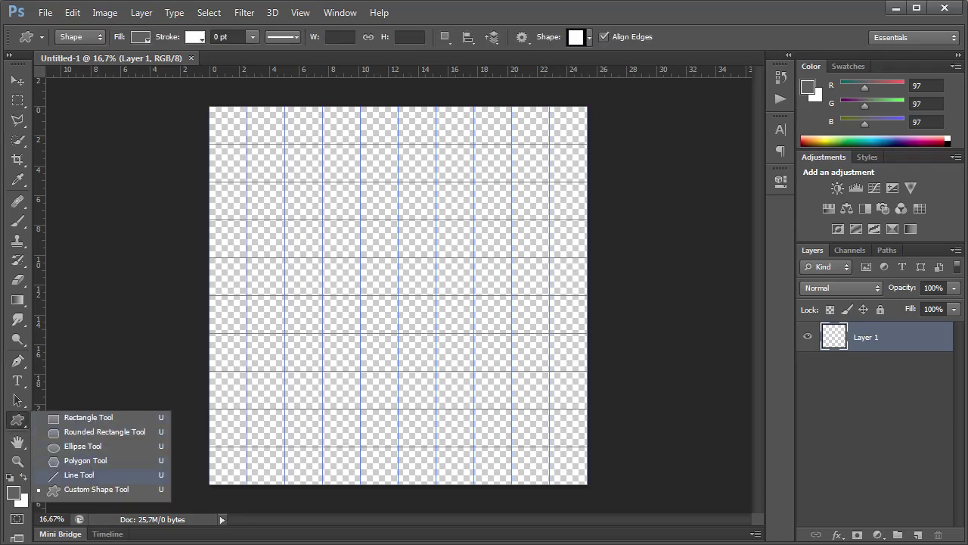
{"action": "key", "text": "Escape"}
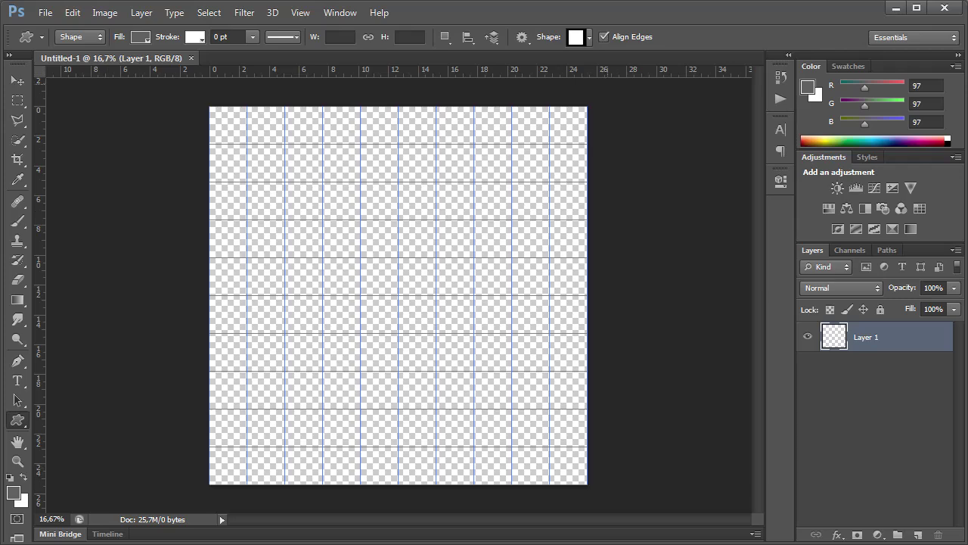
{"action": "left_click", "coordinate": [589, 36]}
{"action": "scroll", "coordinate": [566, 115], "scroll_direction": "down", "scroll_amount": 5}
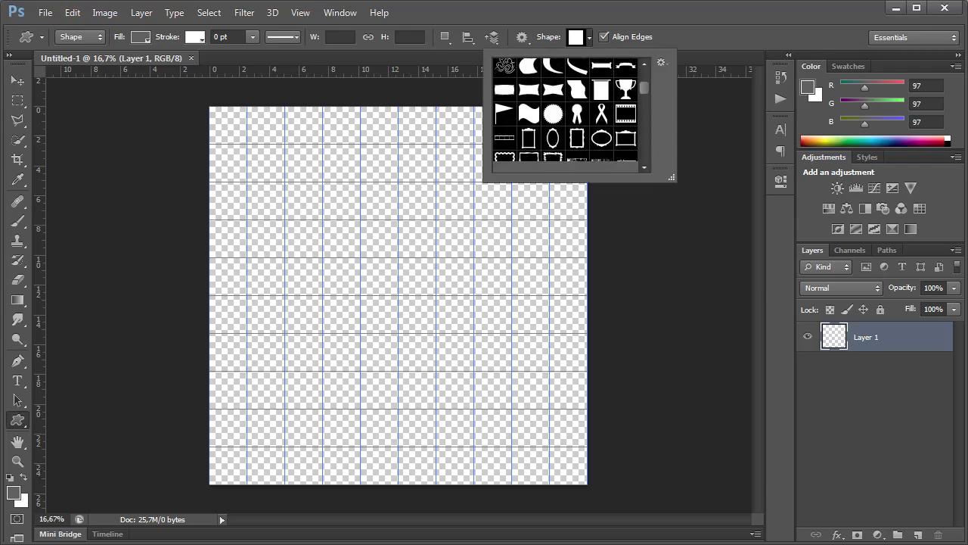
{"action": "scroll", "coordinate": [566, 115], "scroll_direction": "down", "scroll_amount": 5}
{"action": "scroll", "coordinate": [566, 115], "scroll_direction": "down", "scroll_amount": 5}
{"action": "scroll", "coordinate": [565, 115], "scroll_direction": "down", "scroll_amount": 5}
{"action": "scroll", "coordinate": [571, 115], "scroll_direction": "down", "scroll_amount": 5}
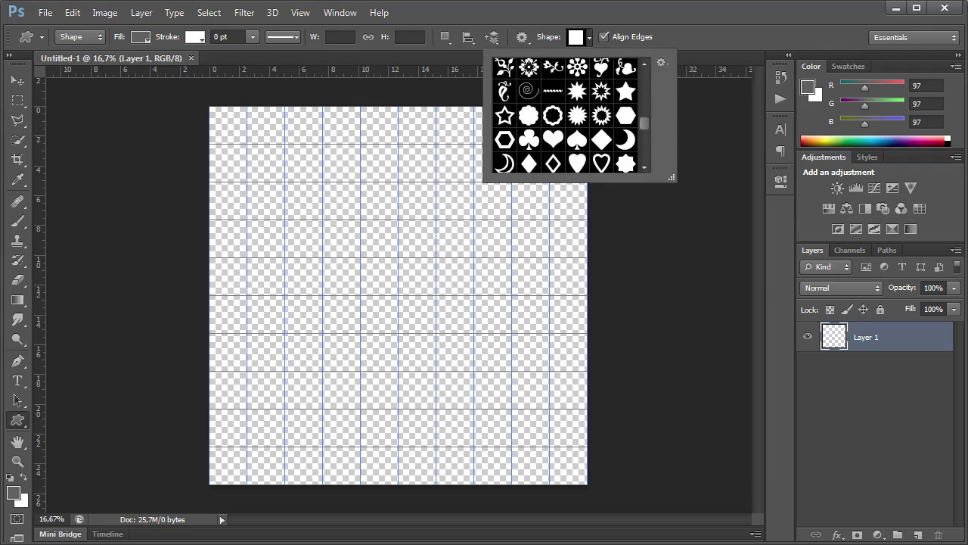
{"action": "left_click", "coordinate": [625, 115]}
{"action": "key", "text": "Return"}
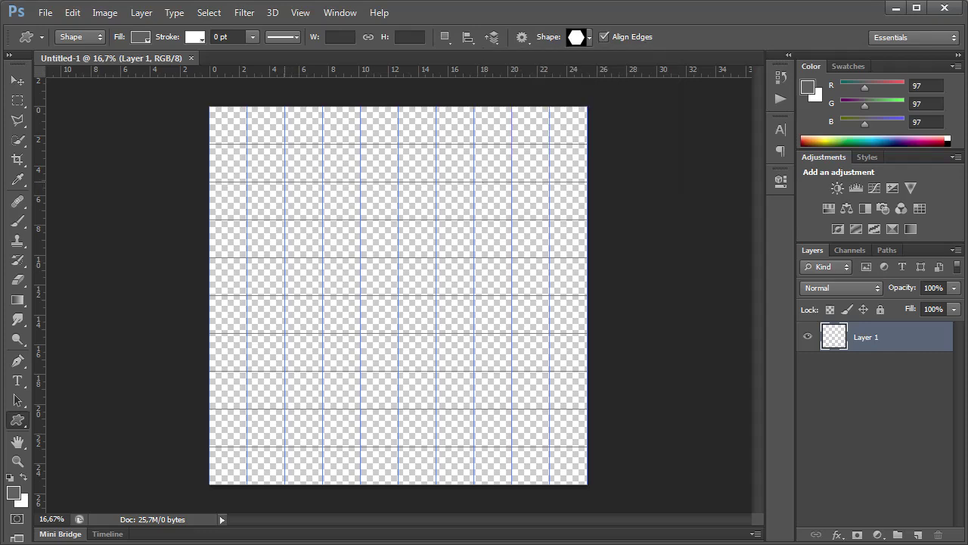
Step: Draw the hexagon on the canvas and centre it with the Move Tool
{"action": "mouse_move", "coordinate": [286, 182]}
{"action": "left_mouse_down"}
{"action": "mouse_move", "coordinate": [503, 371]}
{"action": "mouse_move", "coordinate": [460, 334]}
{"action": "left_mouse_up"}
{"action": "key", "text": "v"}
{"action": "mouse_move", "coordinate": [384, 233]}
{"action": "left_mouse_down"}
{"action": "mouse_move", "coordinate": [384, 270]}
{"action": "mouse_move", "coordinate": [412, 249]}
{"action": "left_mouse_up"}
Step: Add a new layer, drag it below Shape 1 and rename it 'Background'
{"action": "left_click", "coordinate": [141, 12]}
{"action": "mouse_move", "coordinate": [149, 30]}
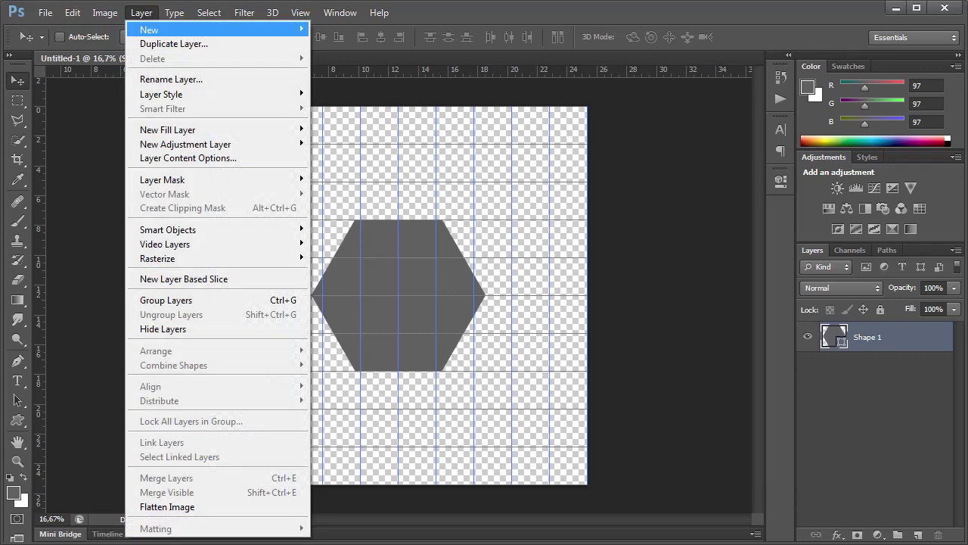
{"action": "left_click", "coordinate": [336, 29]}
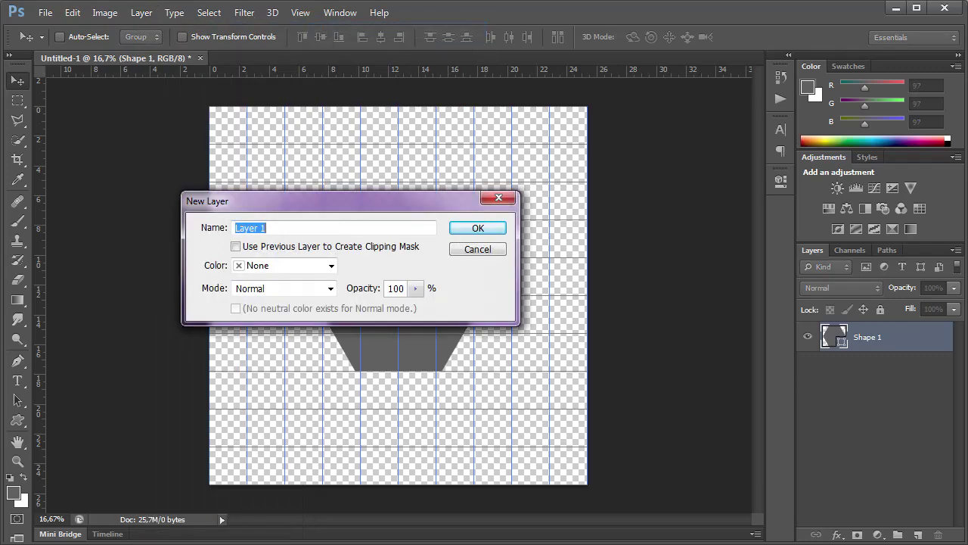
{"action": "key", "text": "Return"}
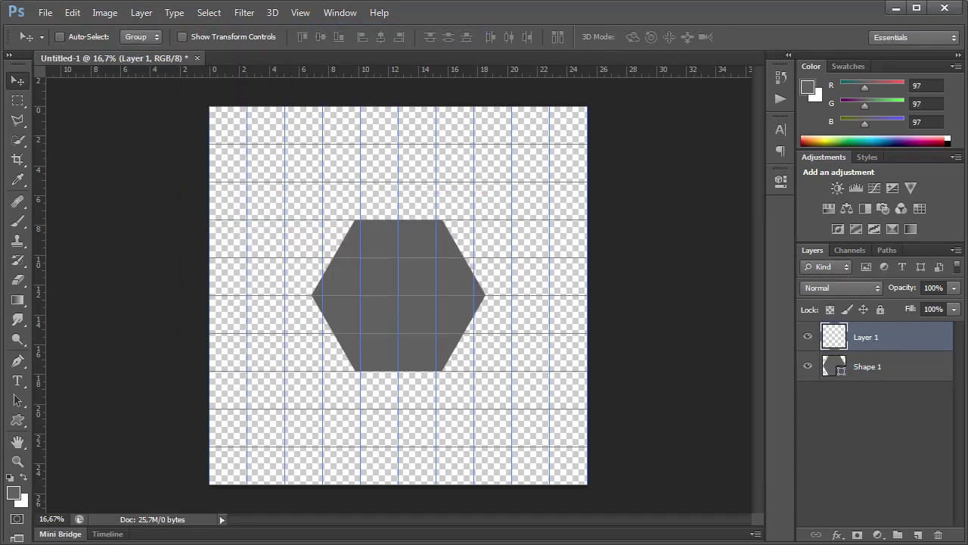
{"action": "left_click_drag", "start_coordinate": [866, 336], "coordinate": [866, 382]}
{"action": "double_click", "coordinate": [866, 367]}
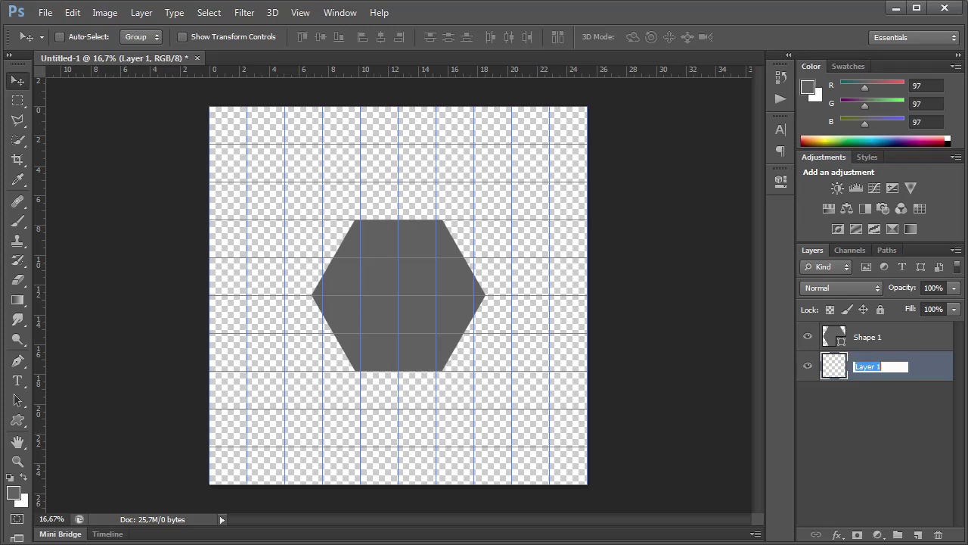
{"action": "type", "text": "Back"}
{"action": "type", "text": "ground"}
{"action": "key", "text": "Return"}
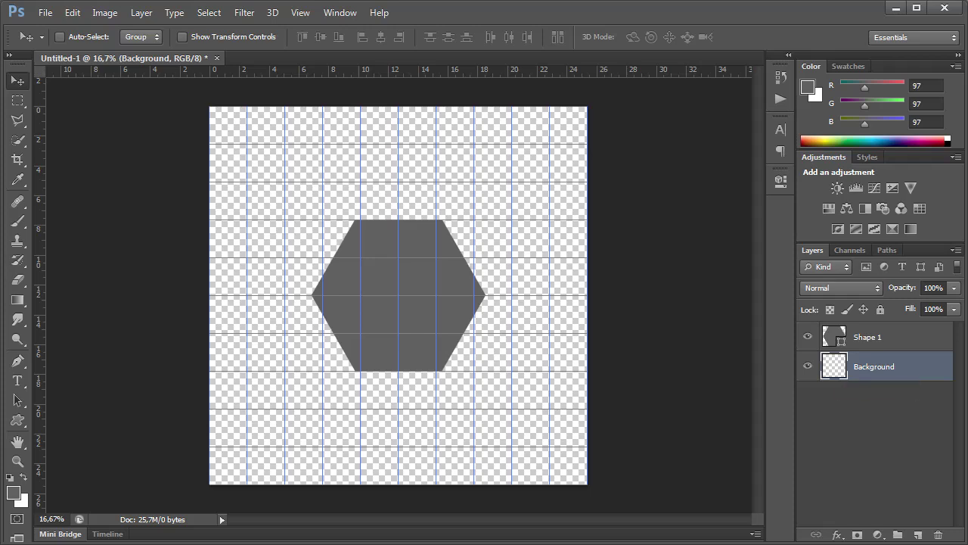
Step: Select two opposite wedges through the canvas centre with the Polygonal Lasso
{"action": "key", "text": "l"}
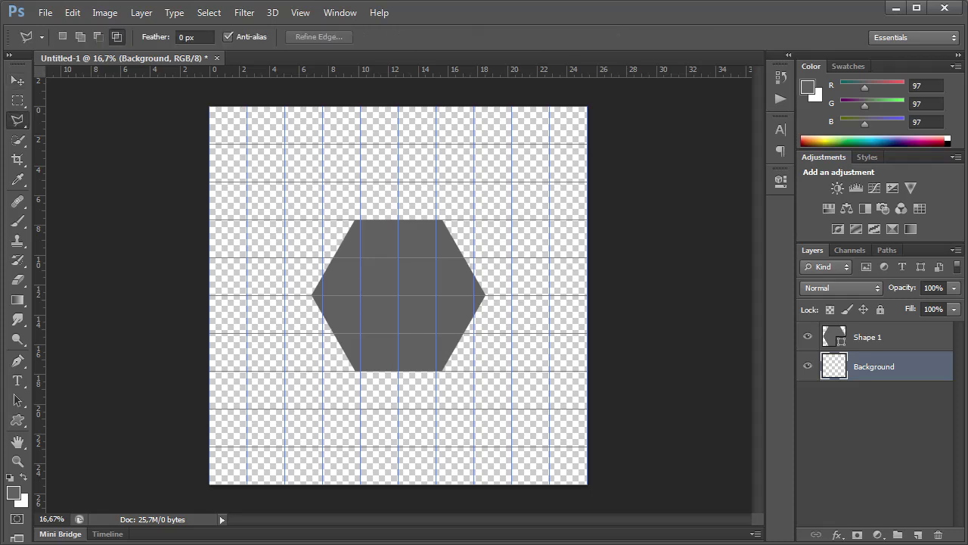
{"action": "left_click", "coordinate": [209, 182]}
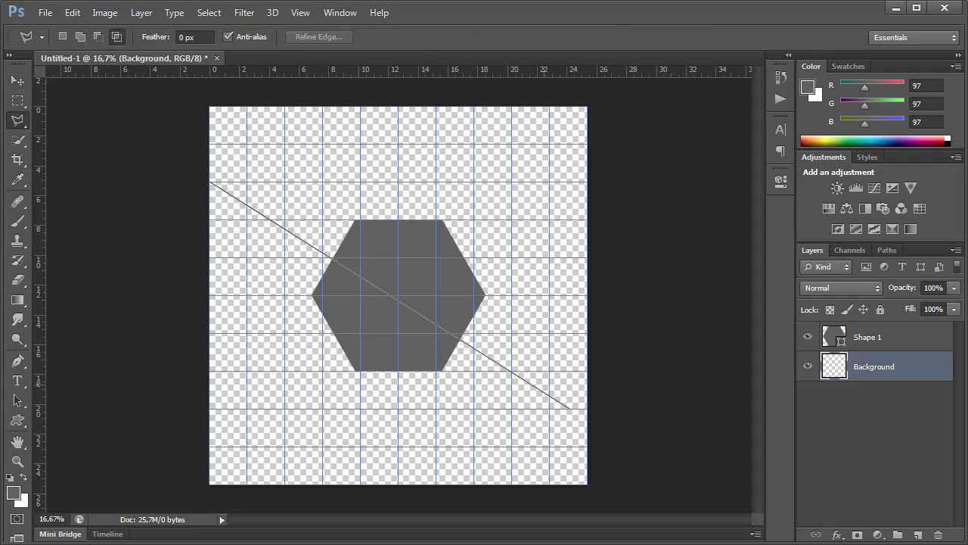
{"action": "left_click", "coordinate": [587, 408]}
{"action": "left_click", "coordinate": [587, 482]}
{"action": "left_click", "coordinate": [511, 484]}
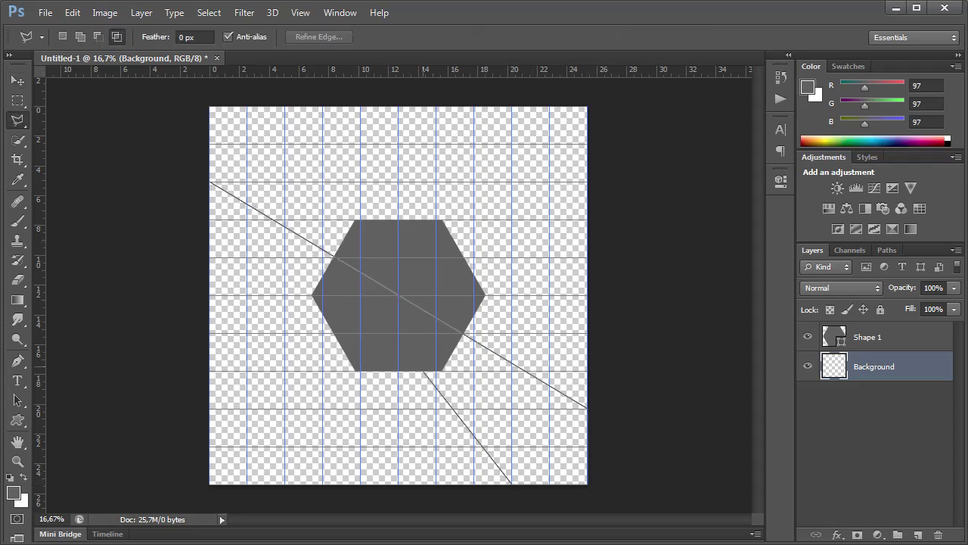
{"action": "left_click", "coordinate": [285, 106]}
{"action": "left_click", "coordinate": [210, 106]}
{"action": "left_click", "coordinate": [210, 181]}
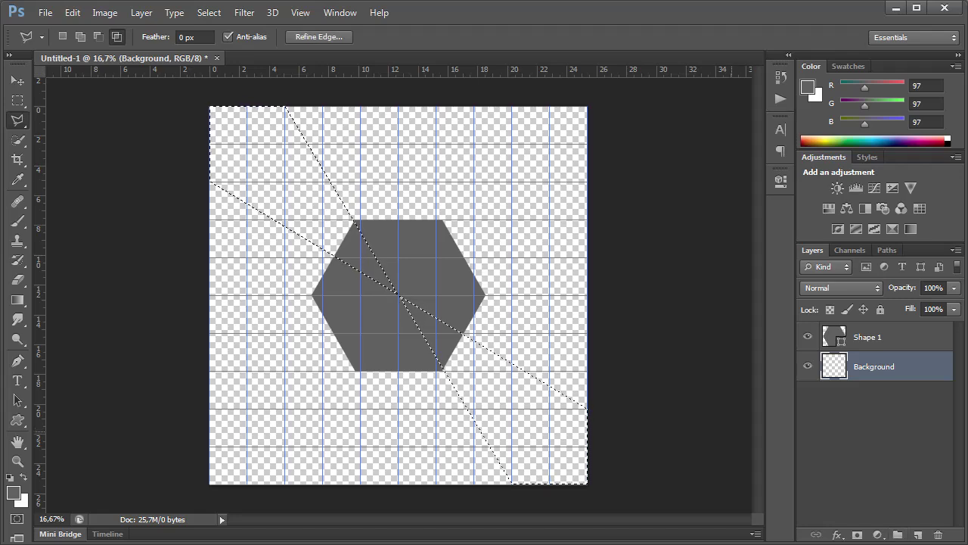
Step: Fill the wedge selection with 50% Gray on a new layer
{"action": "left_click", "coordinate": [917, 535]}
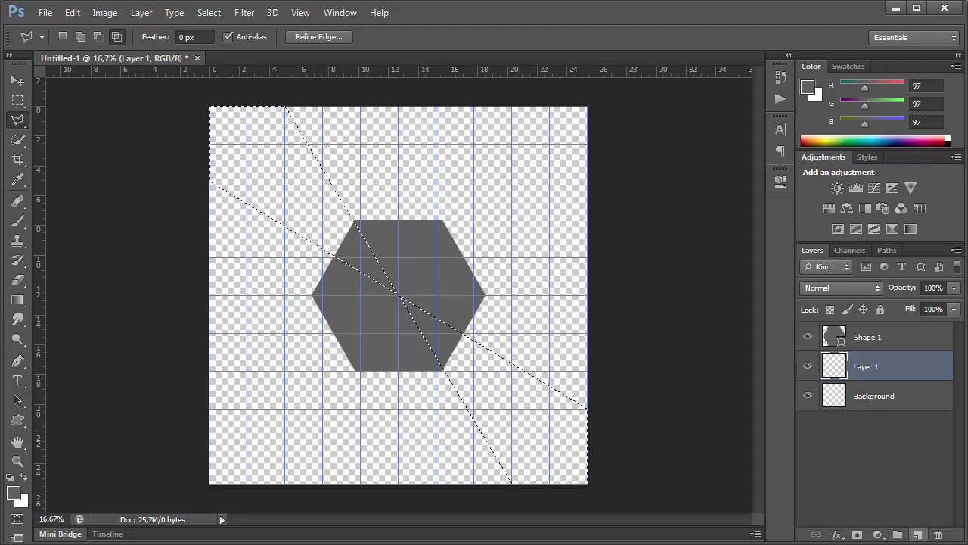
{"action": "left_click", "coordinate": [73, 12]}
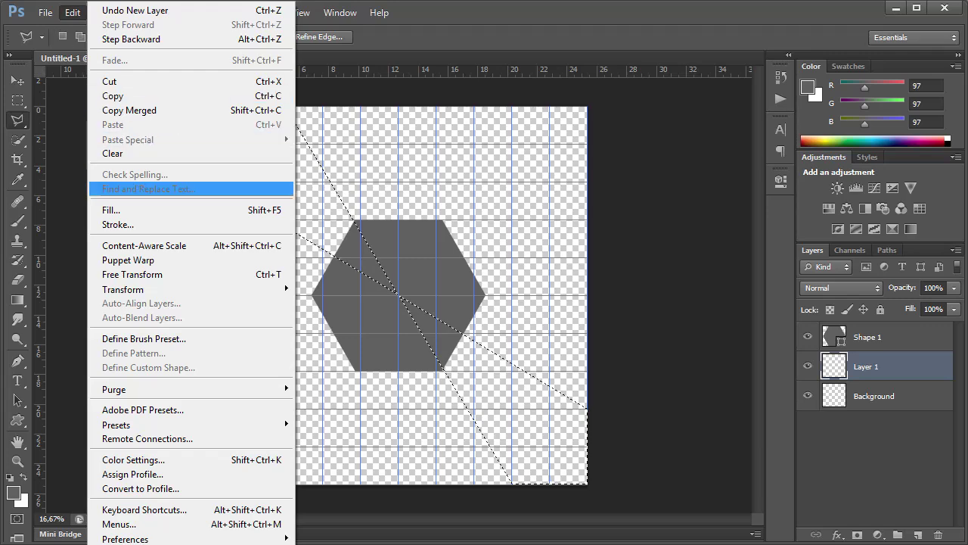
{"action": "left_click", "coordinate": [111, 210]}
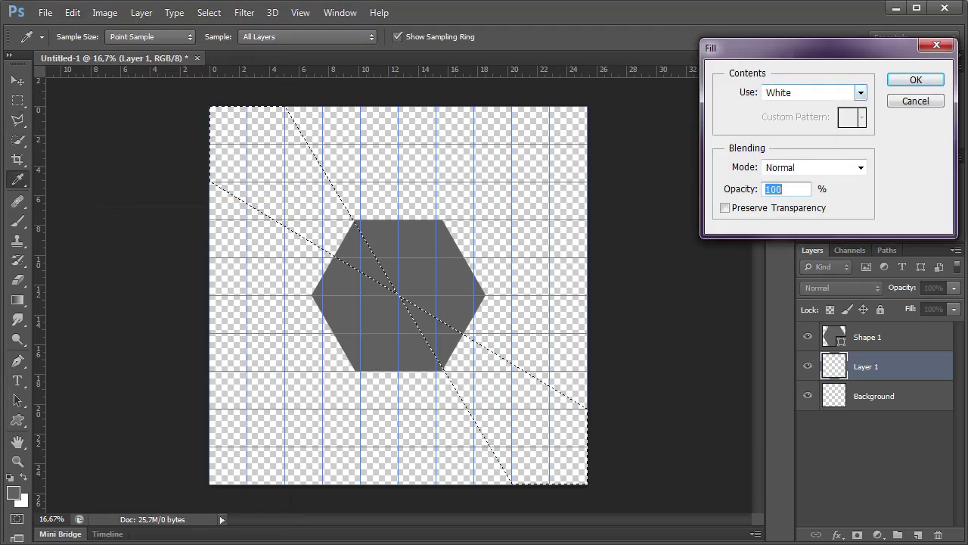
{"action": "left_click", "coordinate": [860, 92]}
{"action": "left_click", "coordinate": [802, 216]}
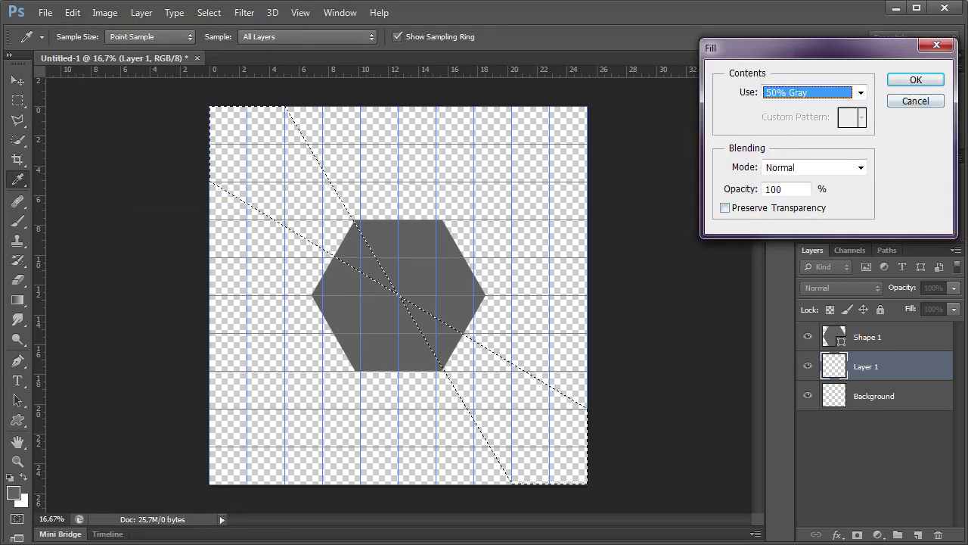
{"action": "key", "text": "Return"}
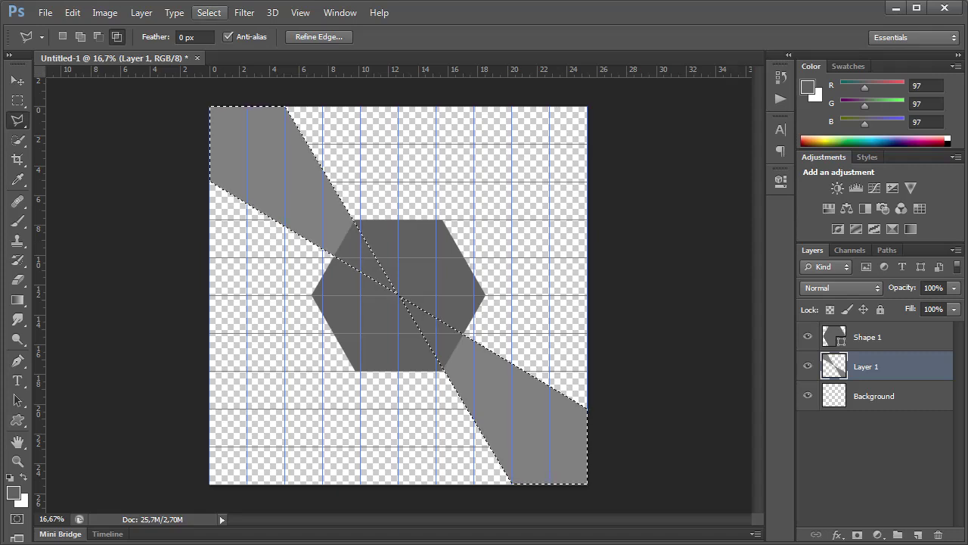
Step: Subtract the lower-right quadrant and cut the upper-left wedge onto Layer 2
{"action": "left_click", "coordinate": [209, 12]}
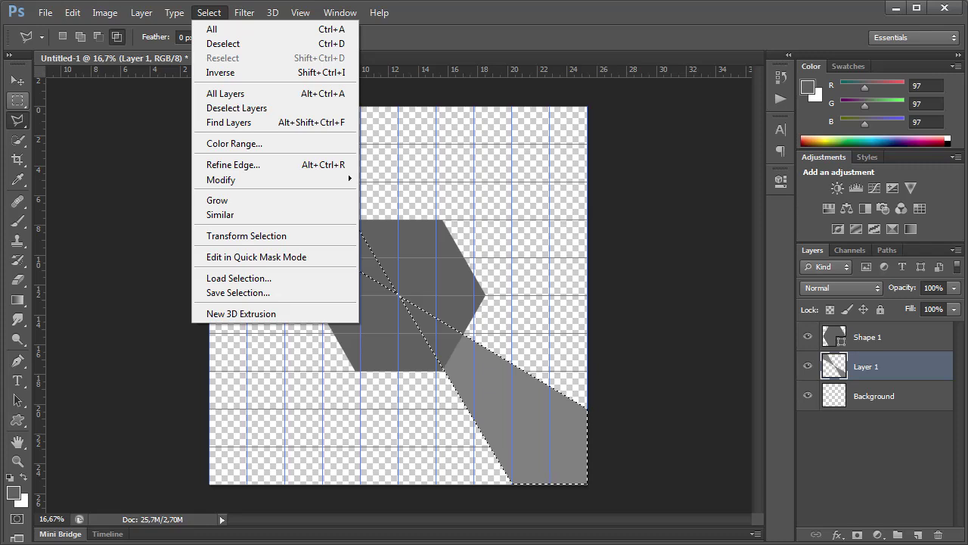
{"action": "left_click", "coordinate": [17, 100]}
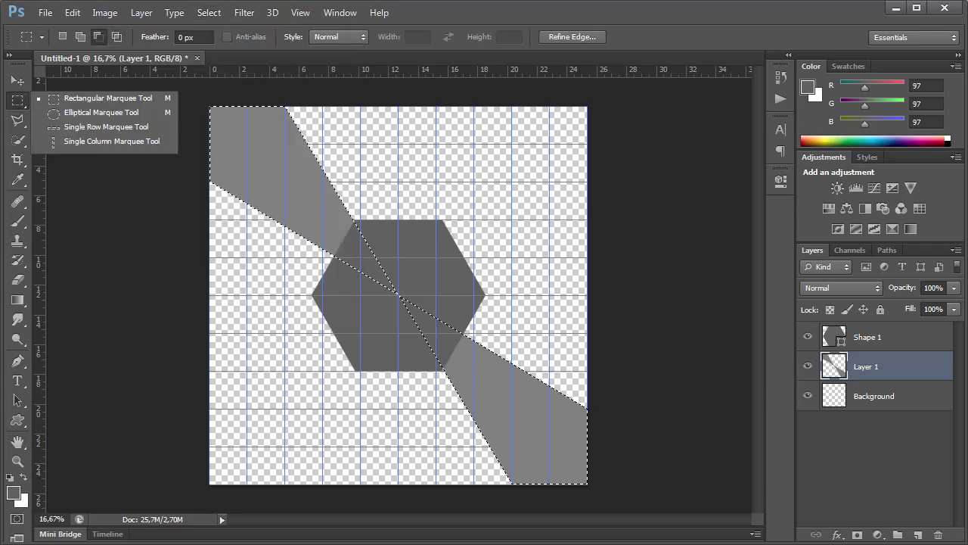
{"action": "left_click", "coordinate": [106, 98]}
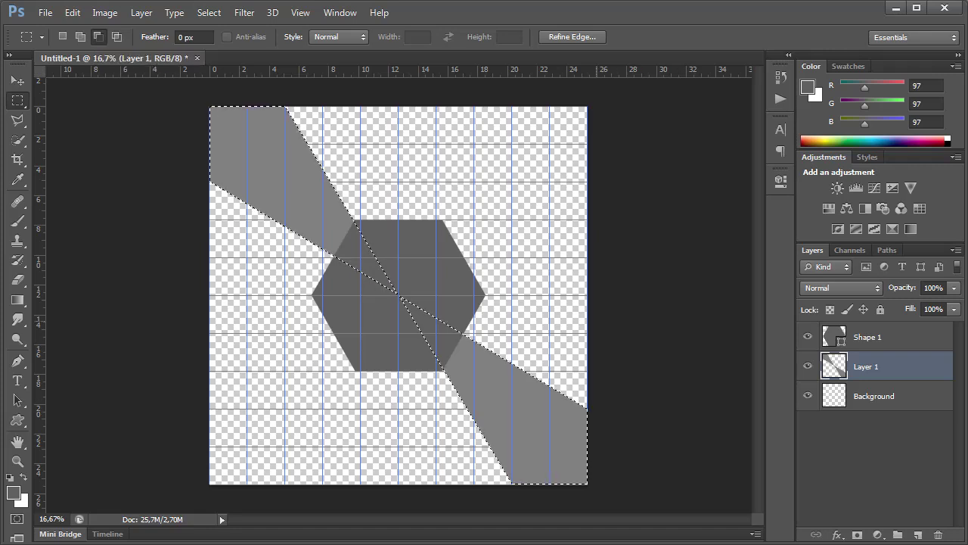
{"action": "left_click_drag", "start_coordinate": [399, 295], "coordinate": [395, 484]}
{"action": "left_click", "coordinate": [142, 13]}
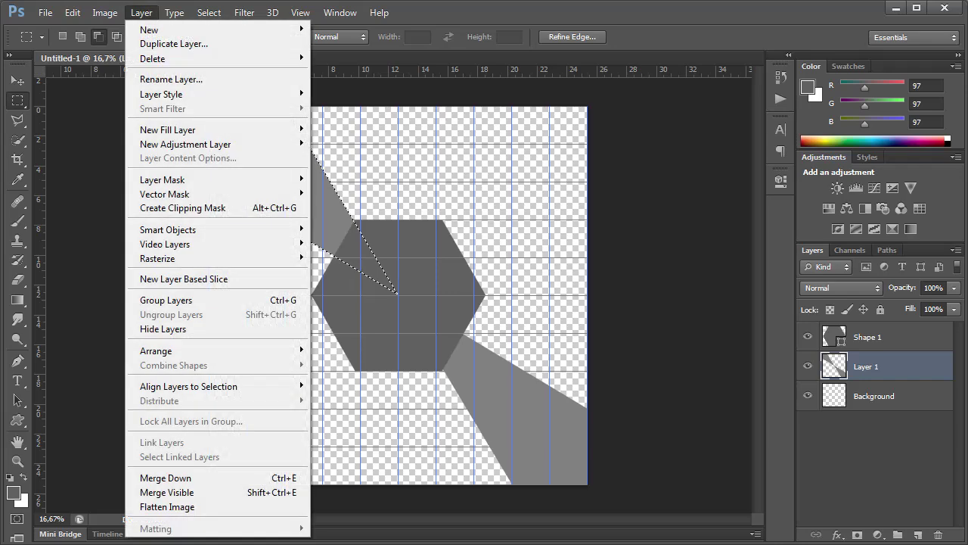
{"action": "mouse_move", "coordinate": [149, 30]}
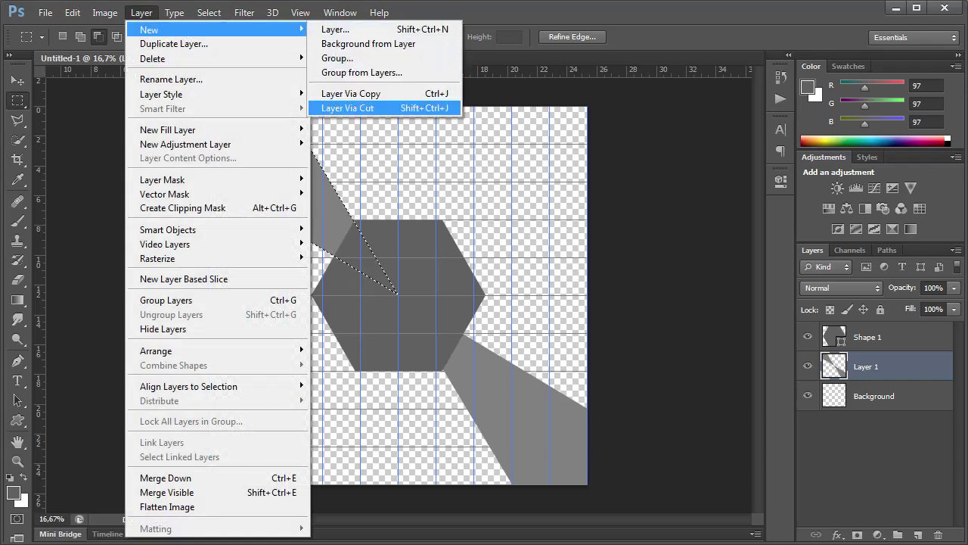
{"action": "left_click", "coordinate": [348, 108]}
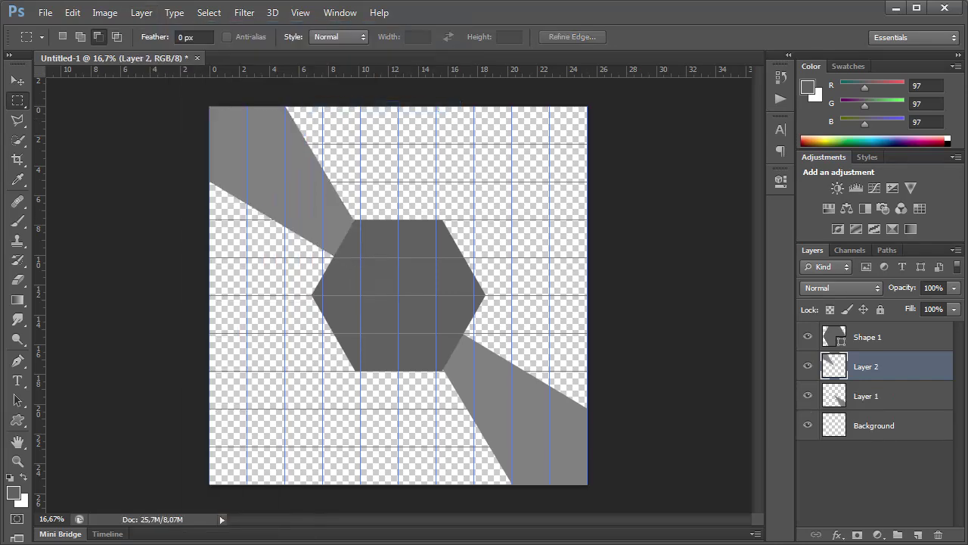
Step: Toggle the layer visibility to check each wedge, then show the wedges again
{"action": "left_click", "coordinate": [808, 337]}
{"action": "left_click", "coordinate": [807, 366]}
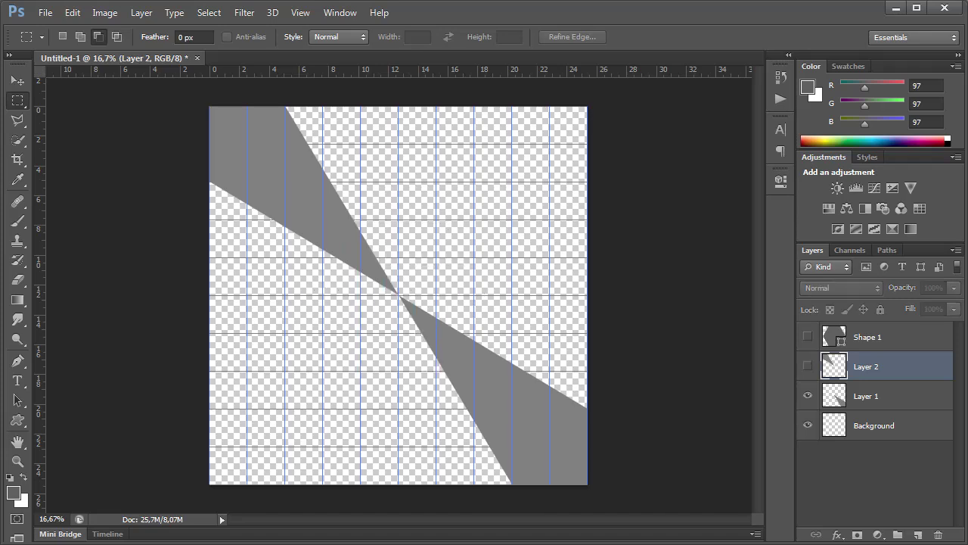
{"action": "left_click", "coordinate": [808, 396]}
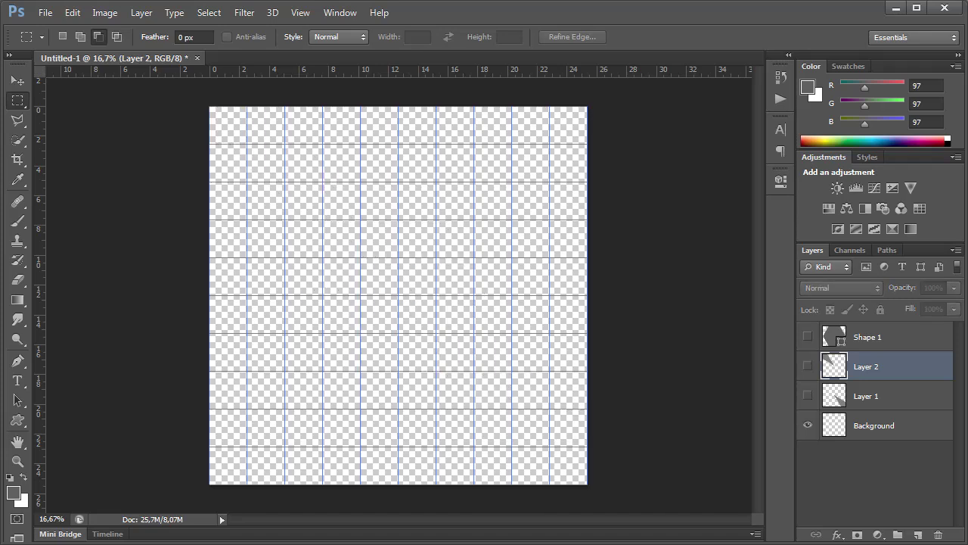
{"action": "left_click", "coordinate": [808, 366]}
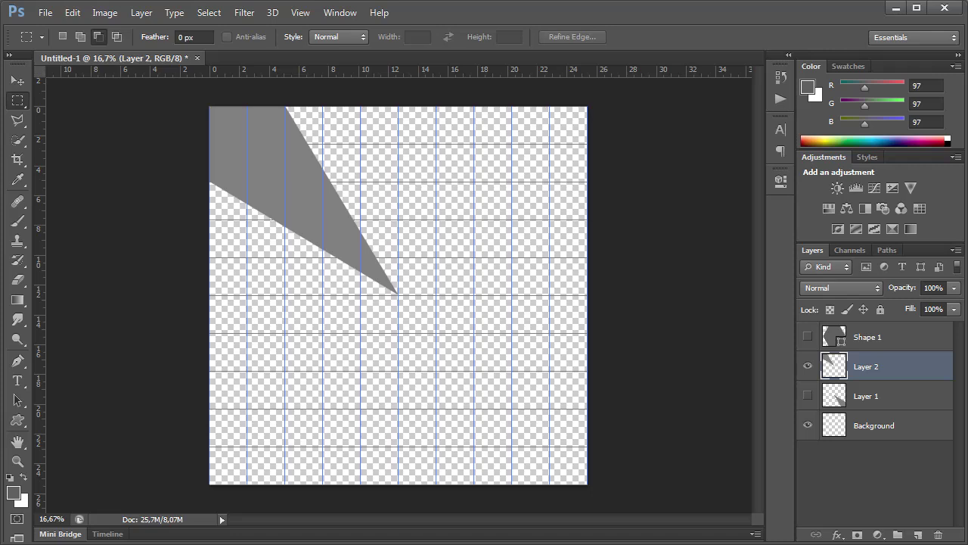
{"action": "left_click", "coordinate": [808, 395]}
Step: Show the Shape 1 hexagon again and set its fill to 50% Gray
{"action": "left_click", "coordinate": [808, 337]}
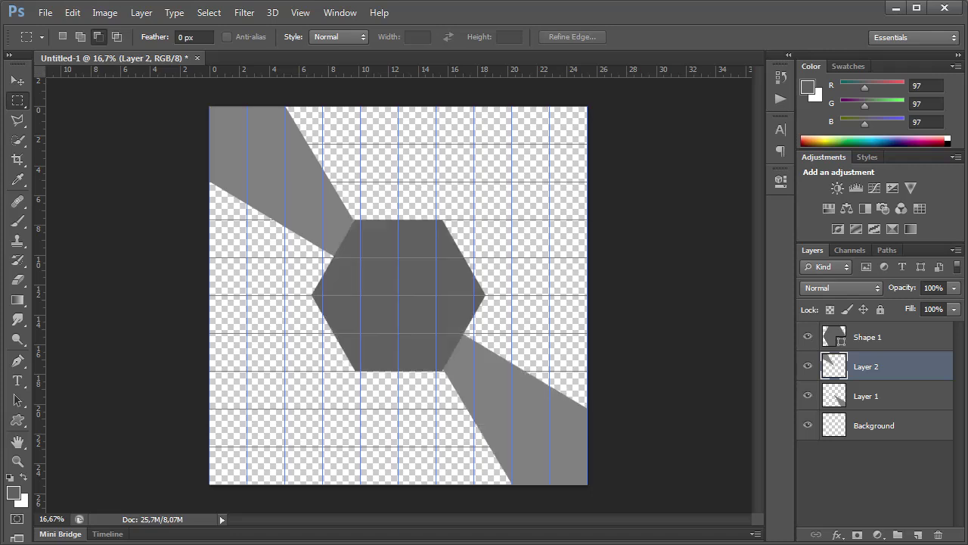
{"action": "key", "text": "alt+bracketright"}
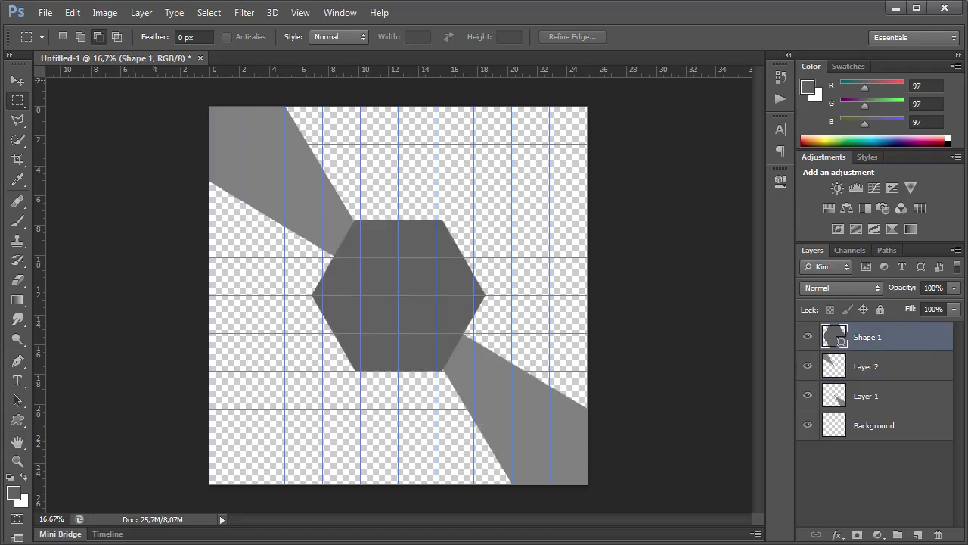
{"action": "left_click", "coordinate": [17, 420]}
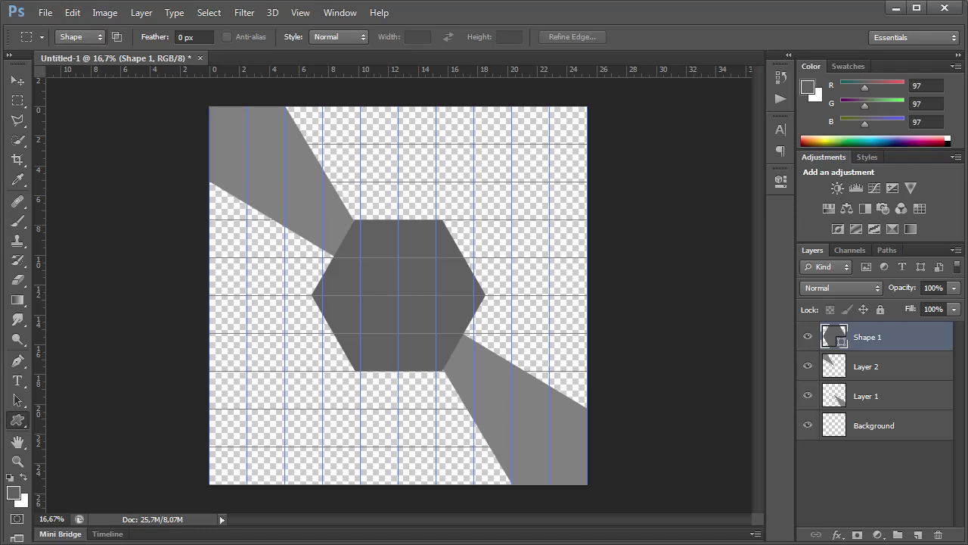
{"action": "left_click", "coordinate": [96, 489]}
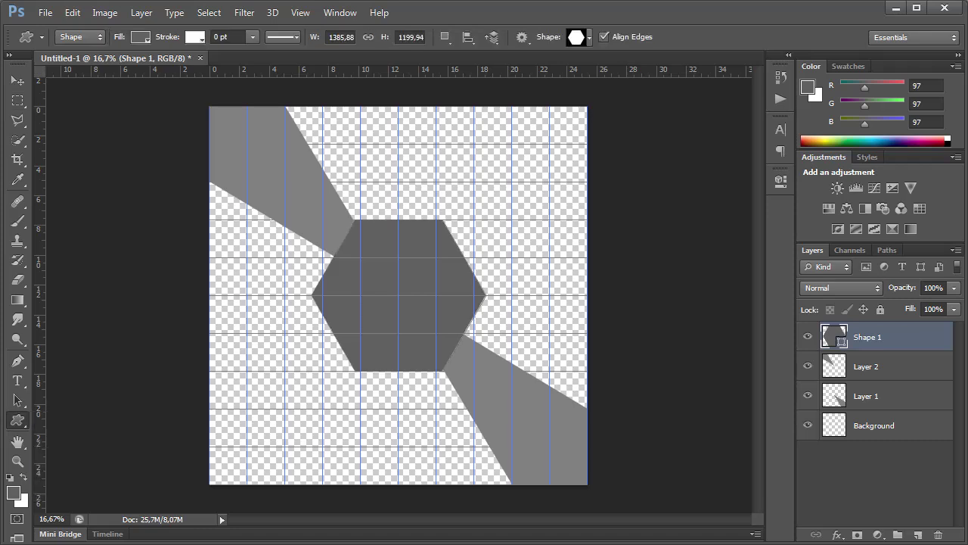
{"action": "left_click", "coordinate": [141, 37]}
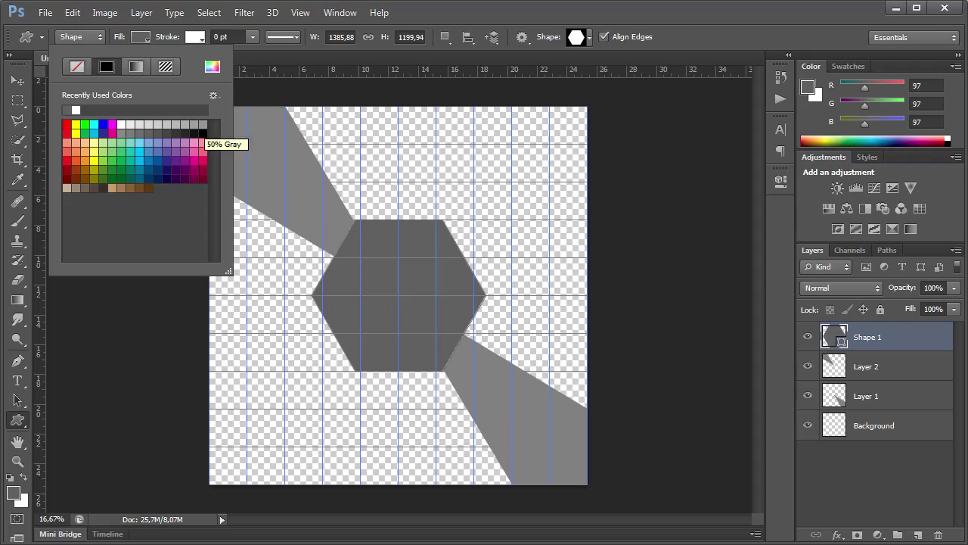
{"action": "left_click", "coordinate": [201, 125]}
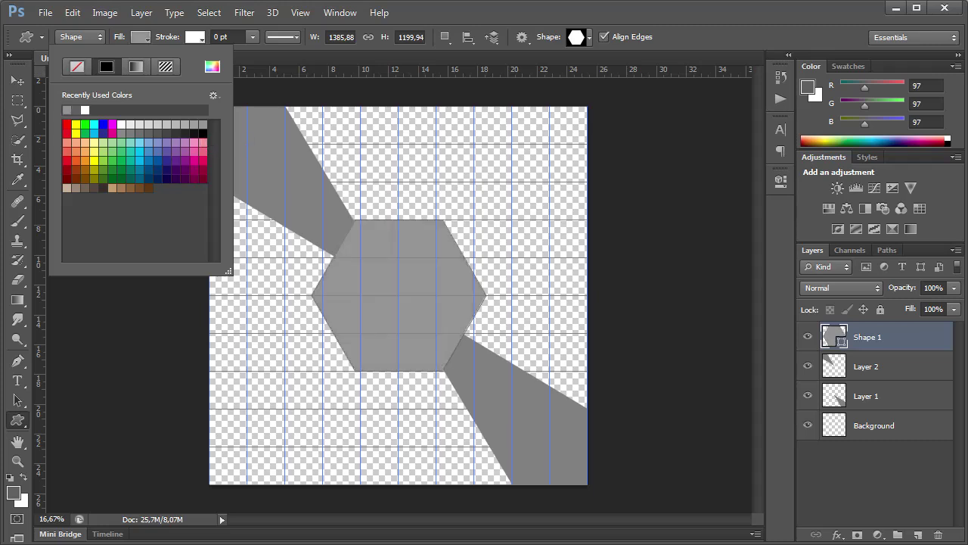
{"action": "key", "text": "Escape"}
{"action": "key", "text": "alt+bracketleft"}
Step: Select the opposite top-right and bottom-left wedges with the Polygonal Lasso
{"action": "key", "text": "alt+bracketright"}
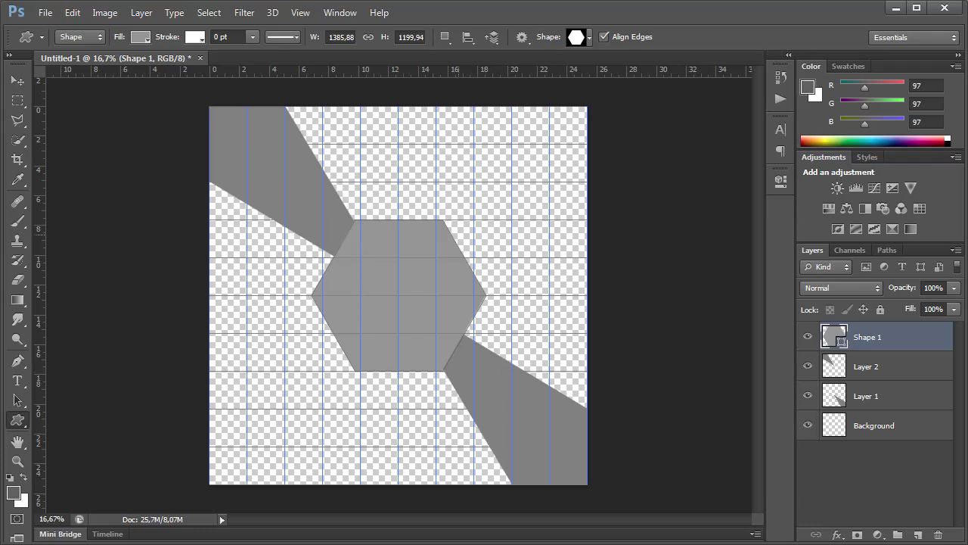
{"action": "left_click", "coordinate": [16, 120]}
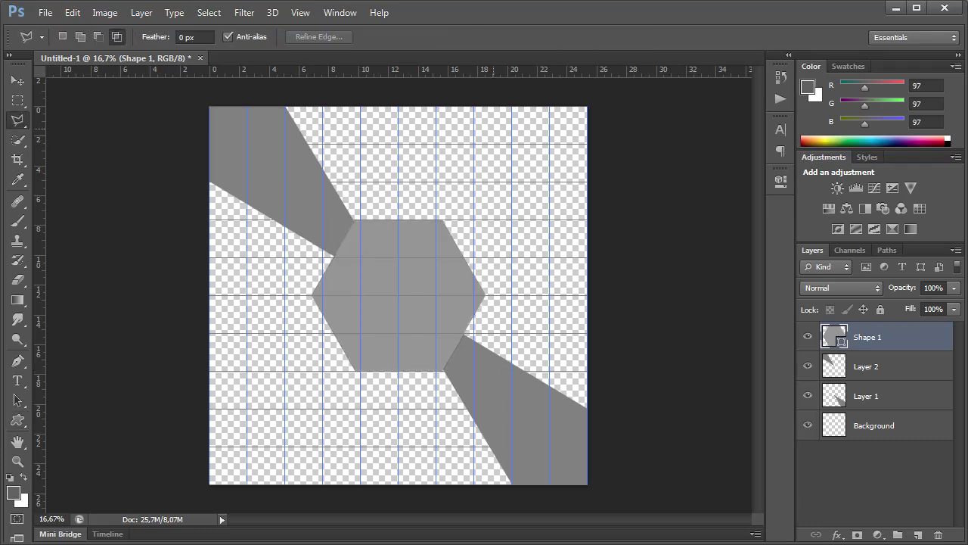
{"action": "left_click", "coordinate": [511, 107]}
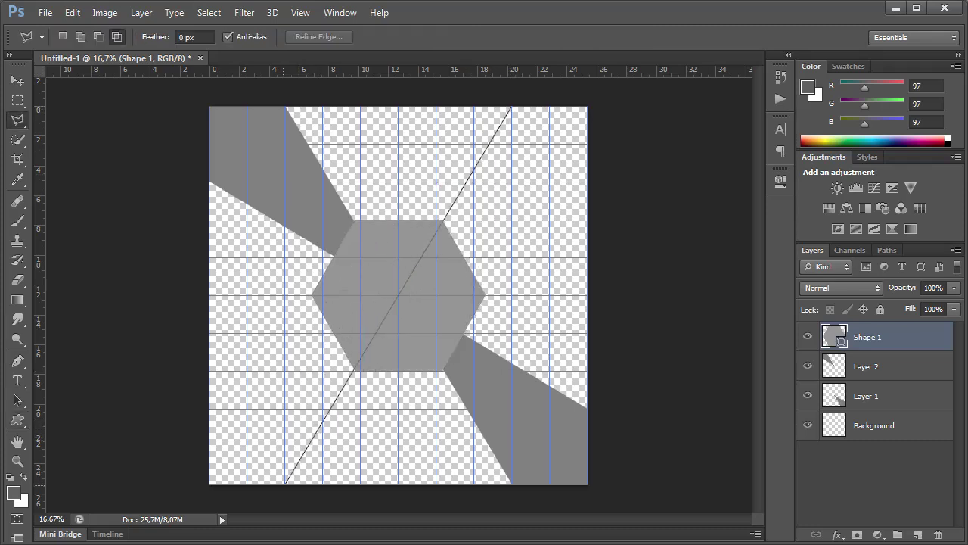
{"action": "left_click", "coordinate": [284, 484]}
{"action": "left_click", "coordinate": [208, 409]}
{"action": "left_click", "coordinate": [587, 182]}
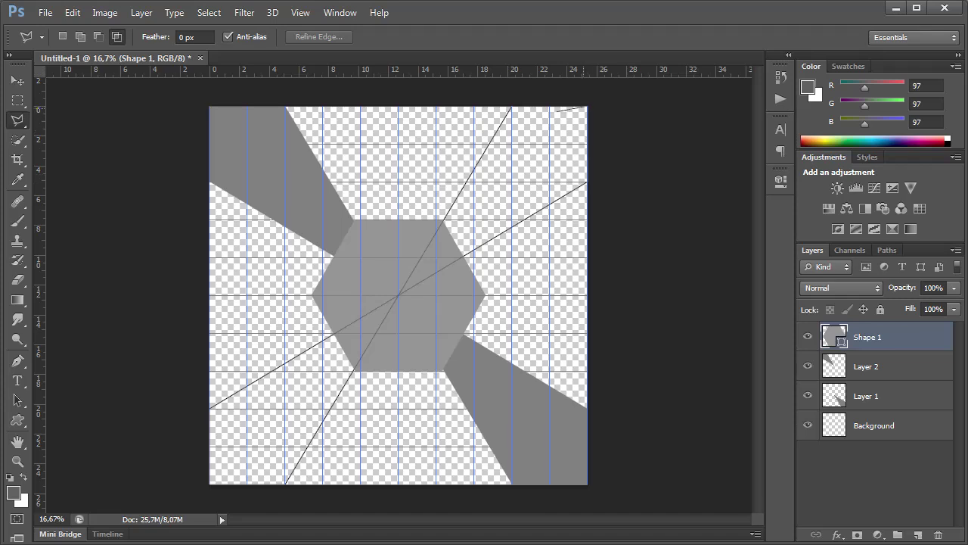
{"action": "left_click", "coordinate": [511, 107]}
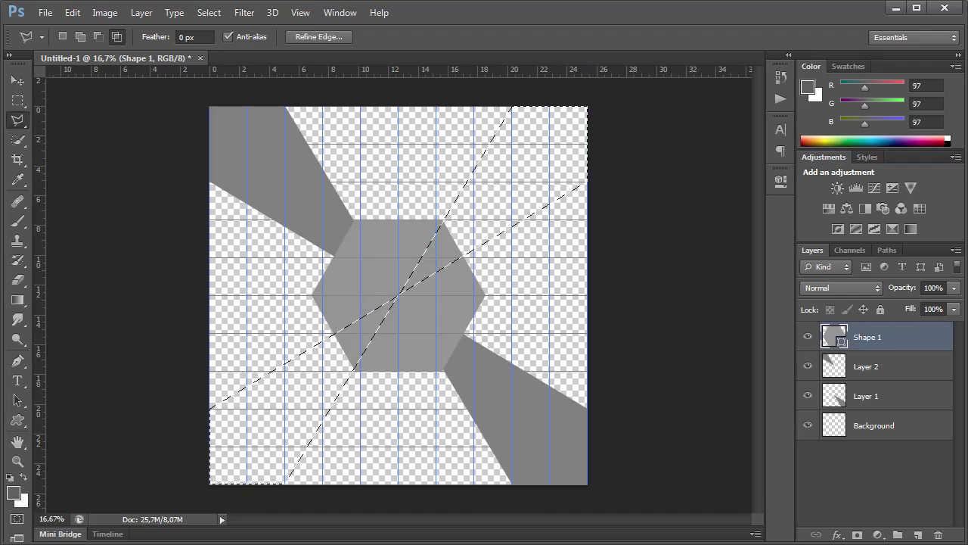
Step: Fill the new wedge selection with 50% gray on a new layer above Layer 2
{"action": "key", "text": "alt+bracketleft"}
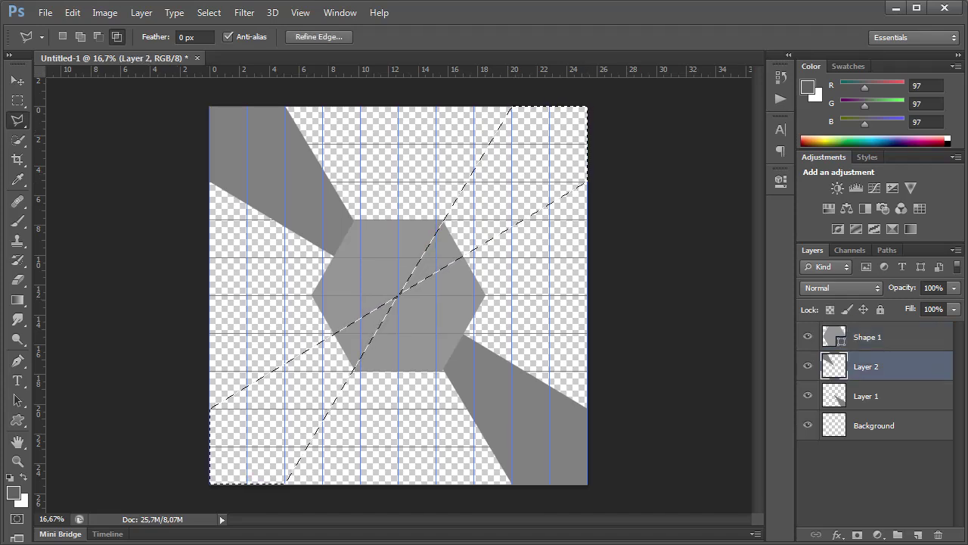
{"action": "left_click", "coordinate": [918, 534]}
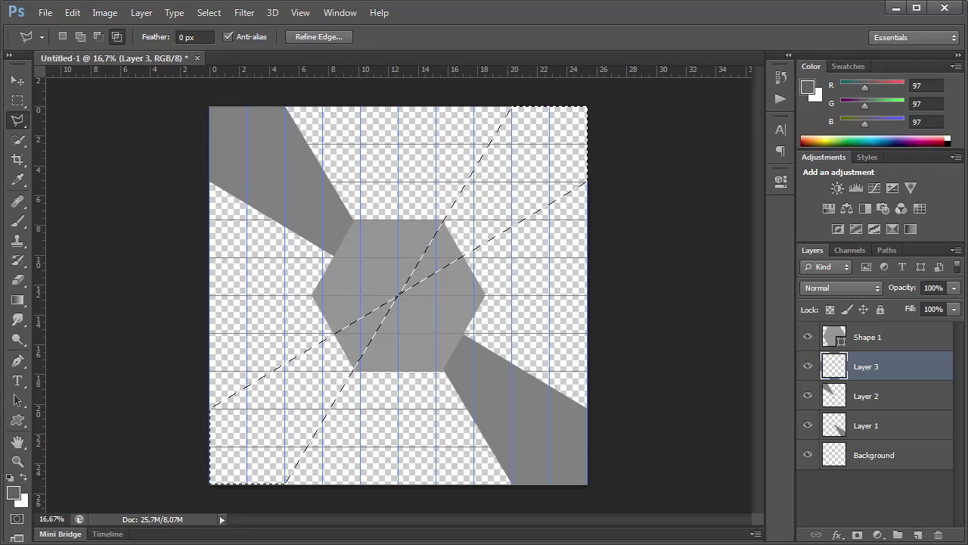
{"action": "left_click", "coordinate": [72, 13]}
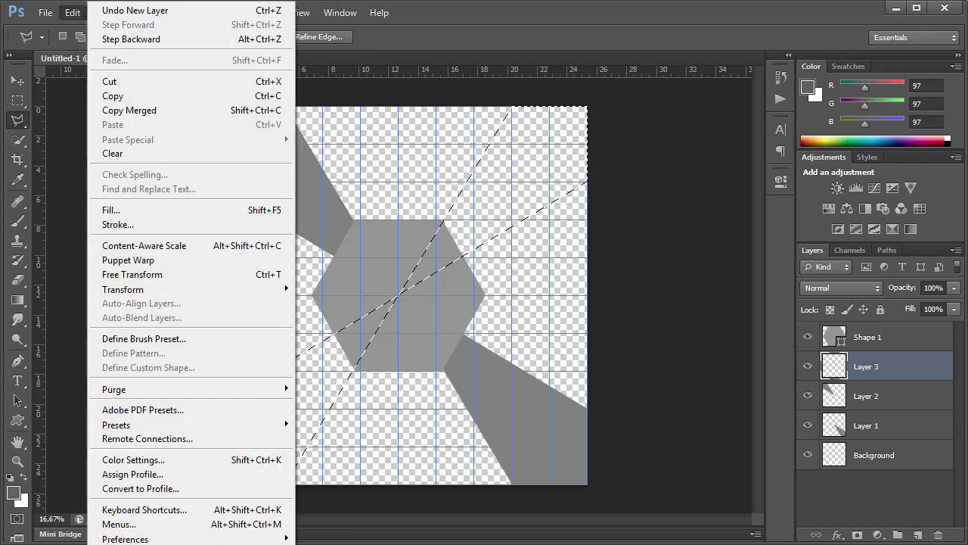
{"action": "left_click", "coordinate": [152, 211]}
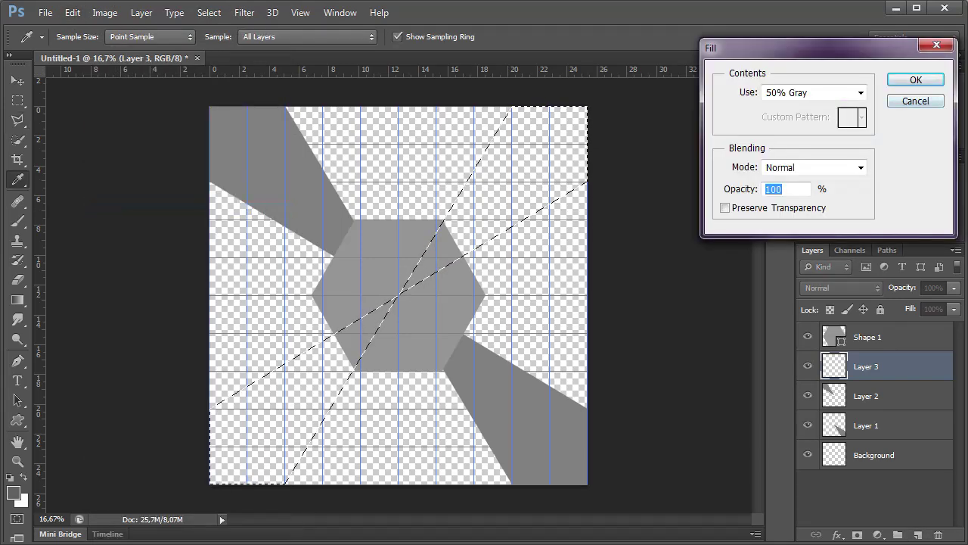
{"action": "key", "text": "Return"}
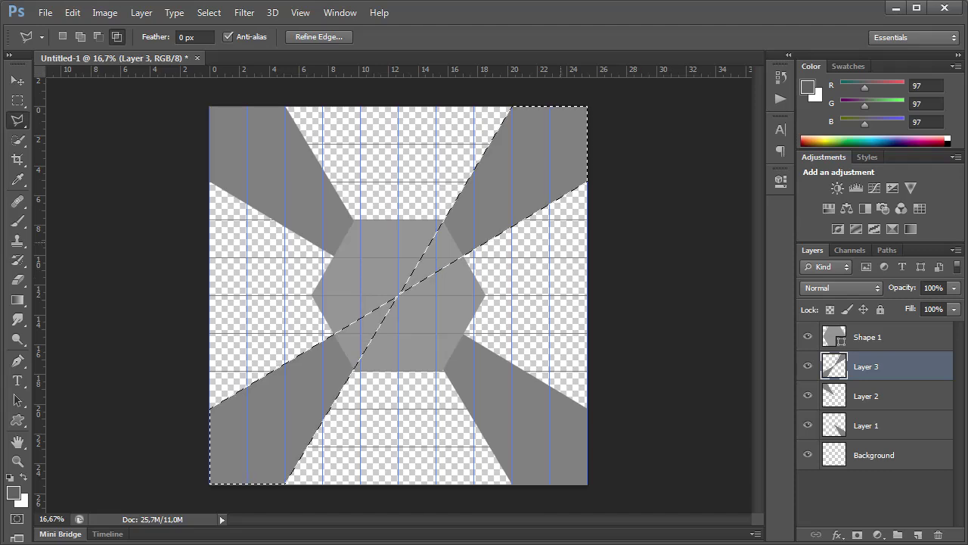
Step: Subtract the upper-right wedge and cut the lower-left wedge onto its own layer
{"action": "left_click", "coordinate": [18, 99]}
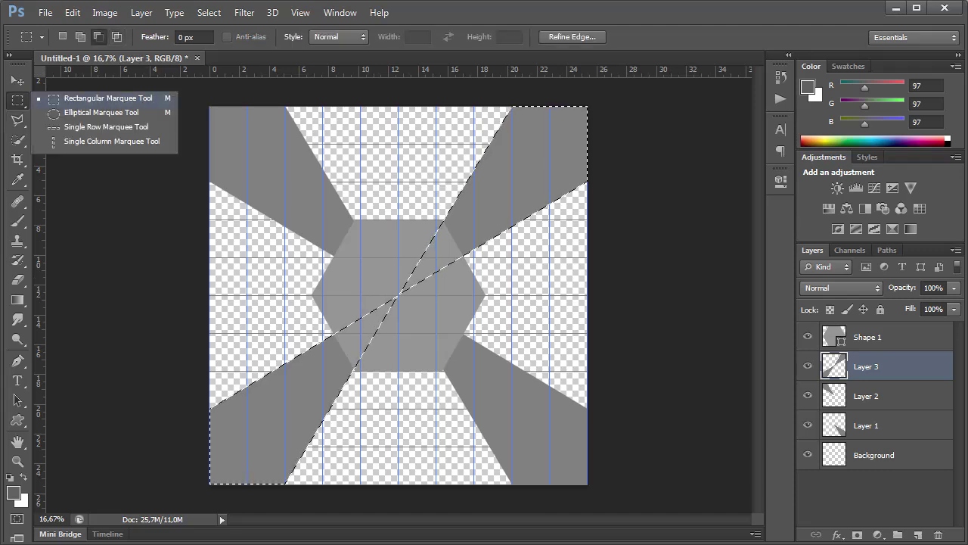
{"action": "left_click", "coordinate": [106, 98]}
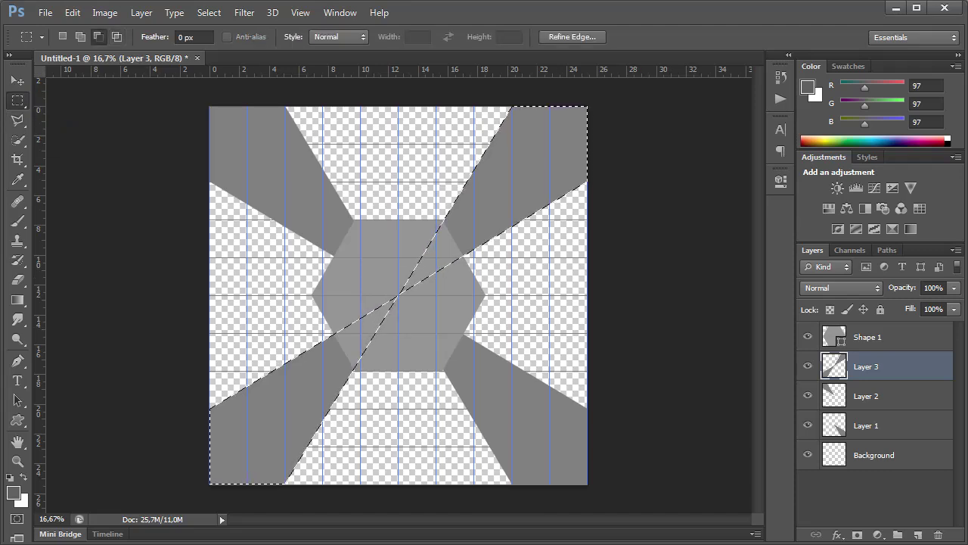
{"action": "left_click", "coordinate": [808, 395]}
{"action": "left_click", "coordinate": [807, 425]}
{"action": "mouse_move", "coordinate": [587, 295]}
{"action": "left_mouse_down"}
{"action": "mouse_move", "coordinate": [449, 277]}
{"action": "mouse_move", "coordinate": [398, 103]}
{"action": "left_mouse_up"}
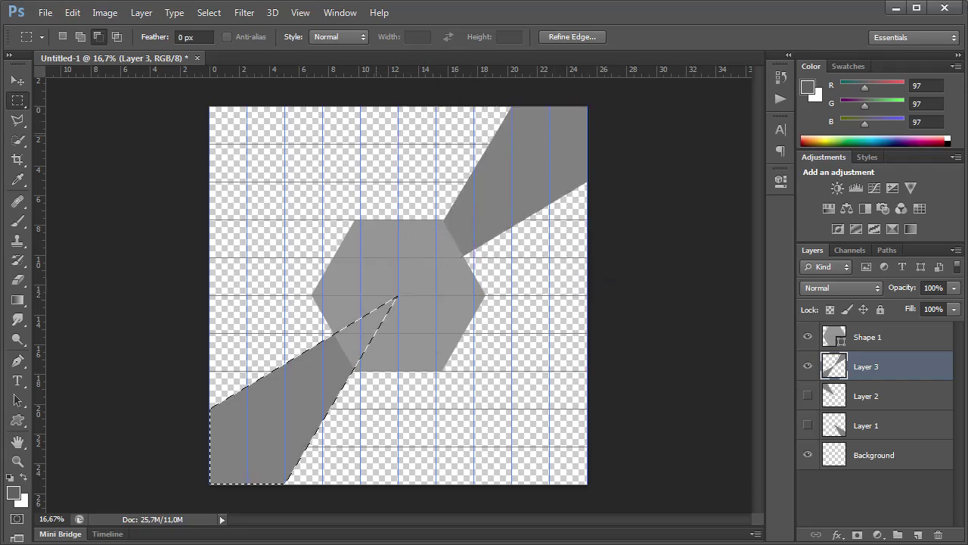
{"action": "left_click", "coordinate": [142, 12]}
{"action": "mouse_move", "coordinate": [149, 29]}
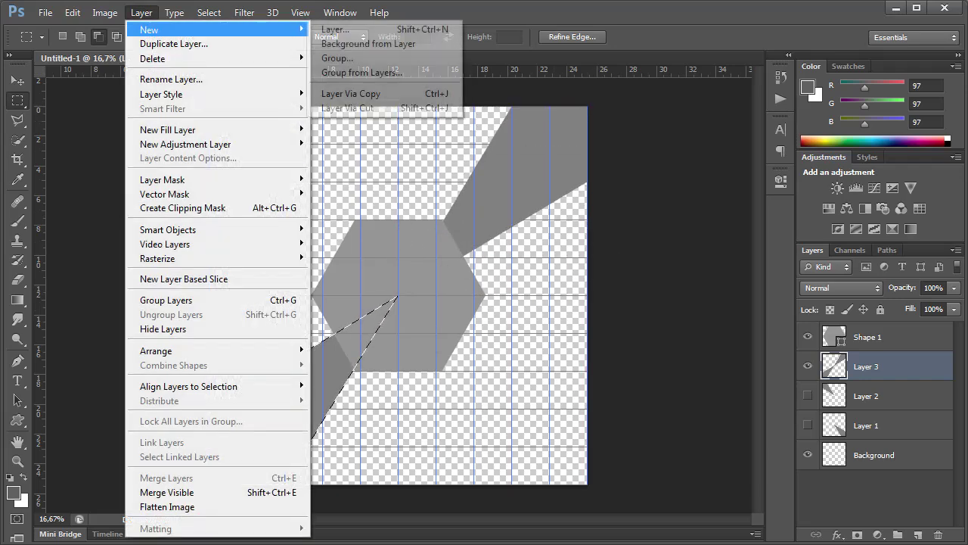
{"action": "left_click", "coordinate": [348, 108]}
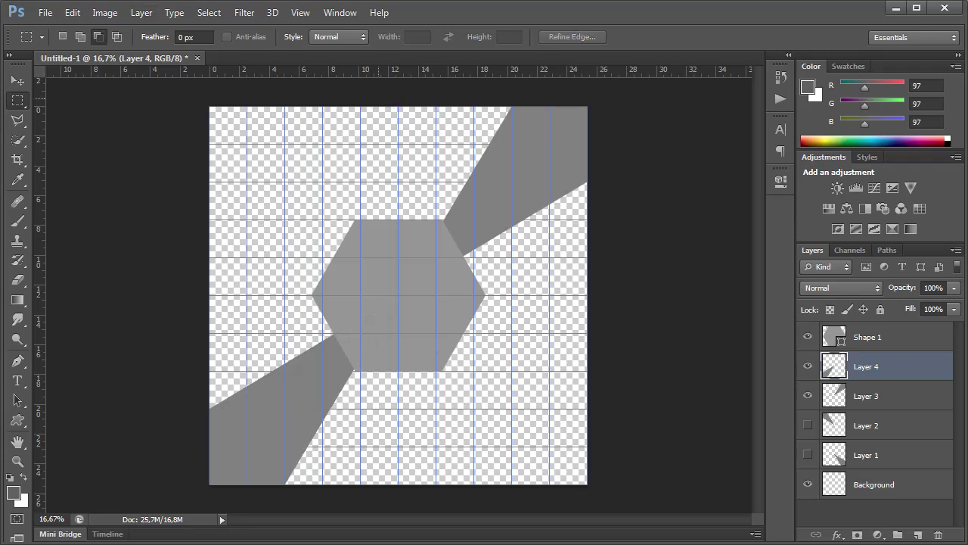
{"action": "left_click", "coordinate": [808, 425]}
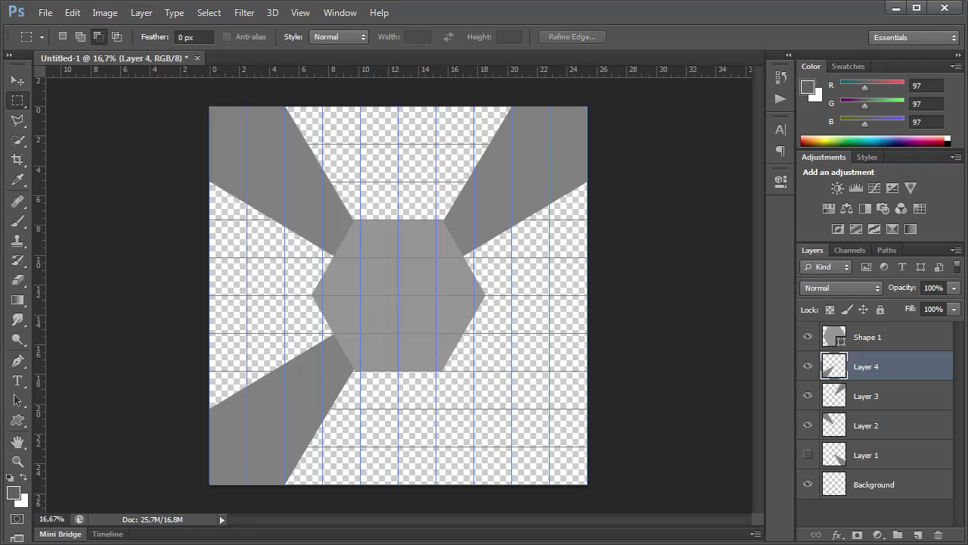
{"action": "left_click", "coordinate": [808, 454]}
{"action": "key", "text": "l"}
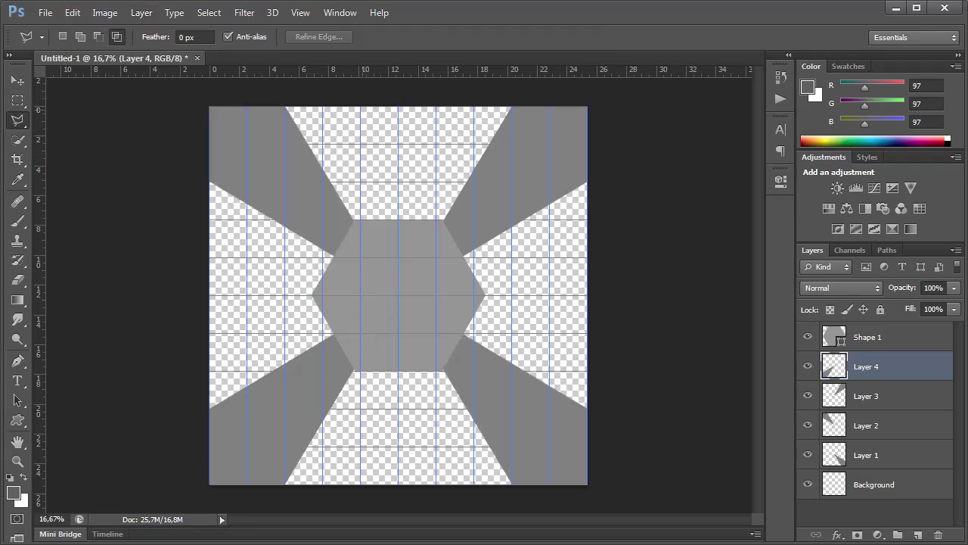
{"action": "left_click", "coordinate": [399, 302]}
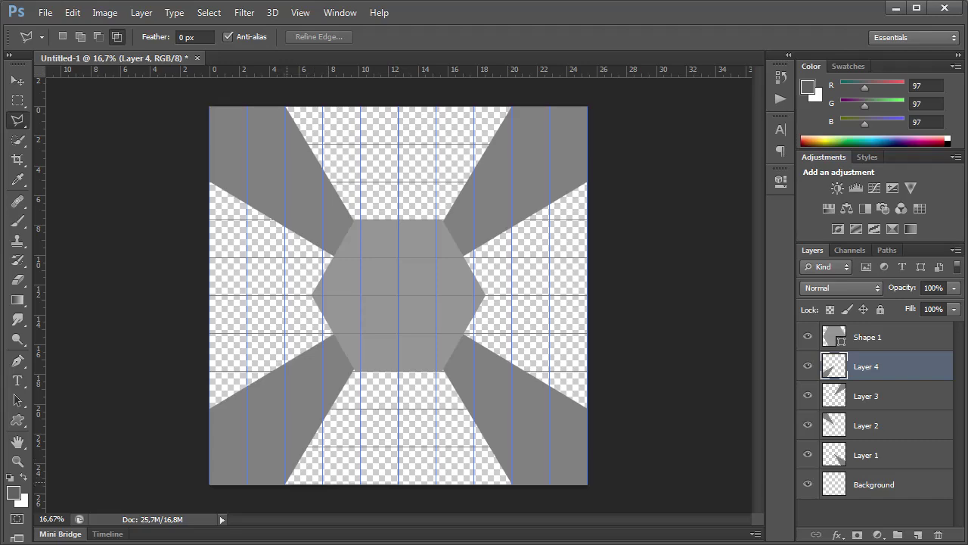
Step: Fill the first diagonal bowtie on a new layer and cut its lower wedge off
{"action": "left_click", "coordinate": [511, 106]}
{"action": "double_click", "coordinate": [398, 485]}
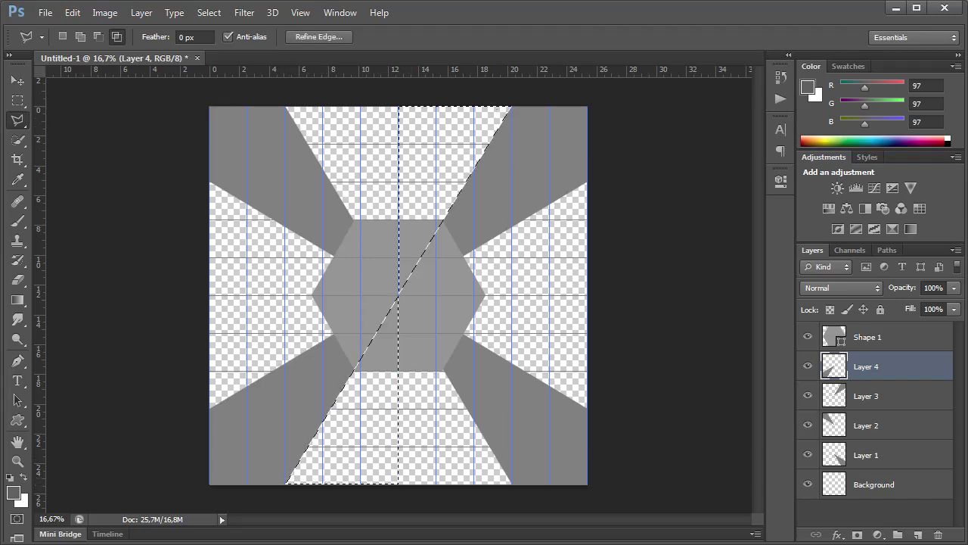
{"action": "key", "text": "ctrl+shift+alt+n"}
{"action": "left_click", "coordinate": [72, 12]}
{"action": "left_click_drag", "start_coordinate": [808, 396], "coordinate": [808, 484]}
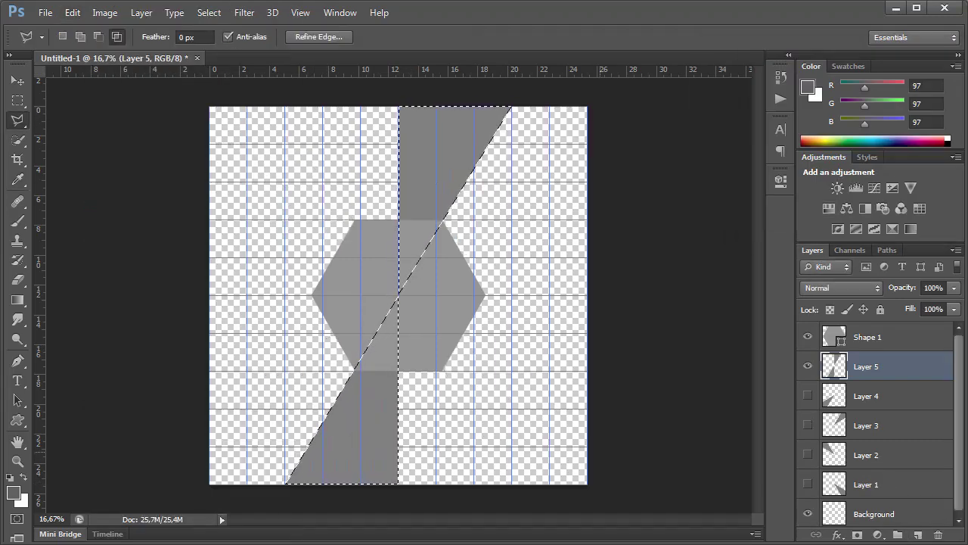
{"action": "key", "text": "m"}
{"action": "mouse_move", "coordinate": [398, 106]}
{"action": "left_mouse_down"}
{"action": "mouse_move", "coordinate": [437, 219]}
{"action": "mouse_move", "coordinate": [587, 297]}
{"action": "left_mouse_up"}
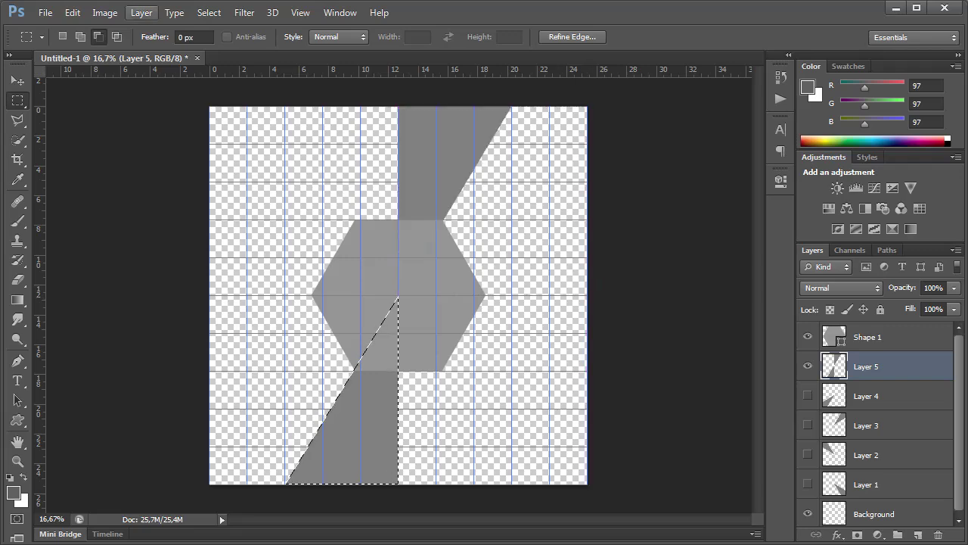
{"action": "key", "text": "ctrl+shift+j"}
{"action": "left_click_drag", "start_coordinate": [808, 425], "coordinate": [808, 485]}
{"action": "left_click", "coordinate": [808, 513]}
Step: Select the second diagonal bowtie from the canvas top to bottom through the centre
{"action": "left_click_drag", "start_coordinate": [17, 120], "coordinate": [68, 132]}
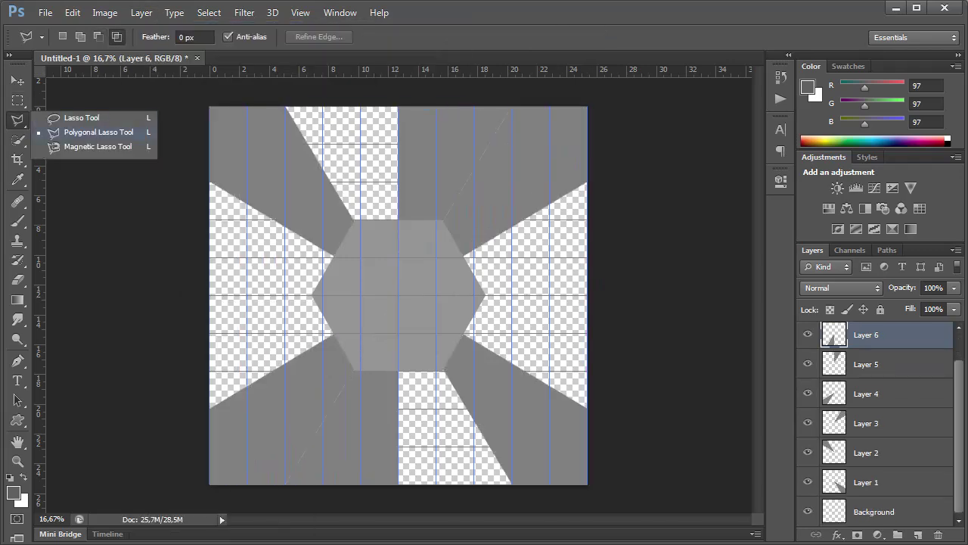
{"action": "left_click", "coordinate": [400, 107]}
{"action": "left_click", "coordinate": [398, 484]}
{"action": "left_click", "coordinate": [511, 484]}
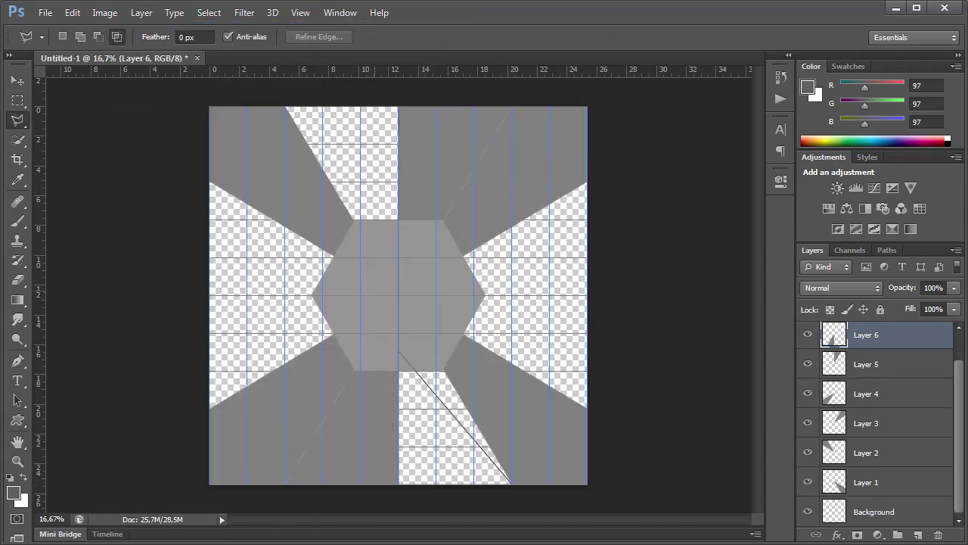
{"action": "left_click", "coordinate": [286, 106]}
{"action": "left_click", "coordinate": [400, 108]}
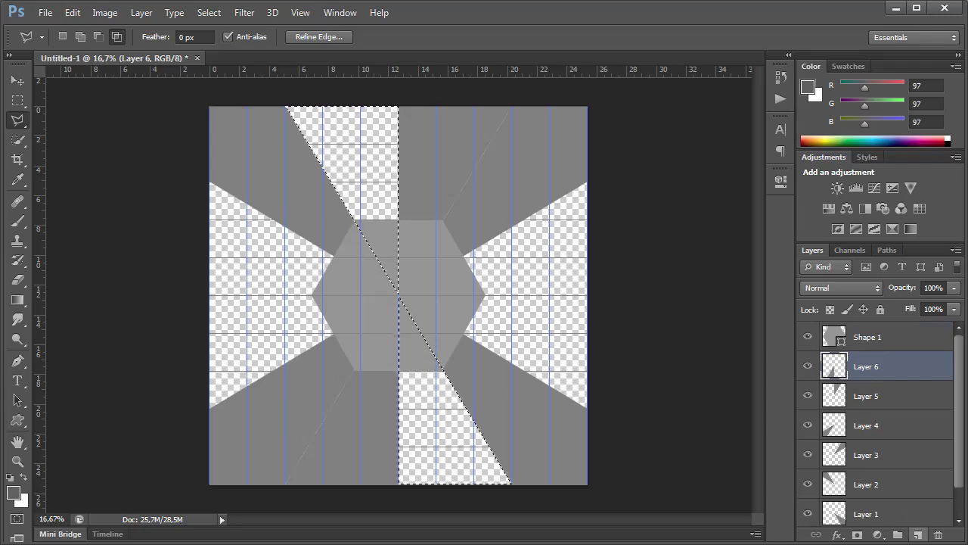
Step: Fill the second bowtie with grey on a new layer and subtract its upper part
{"action": "left_click", "coordinate": [142, 13]}
{"action": "left_click", "coordinate": [346, 28]}
{"action": "key", "text": "Return"}
{"action": "key", "text": "Return"}
{"action": "key", "text": "m"}
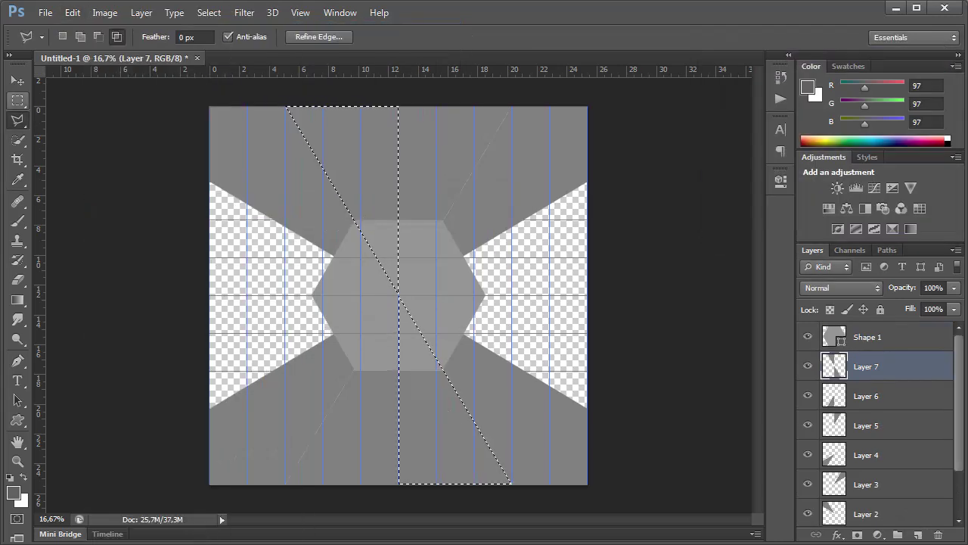
{"action": "left_click", "coordinate": [807, 482]}
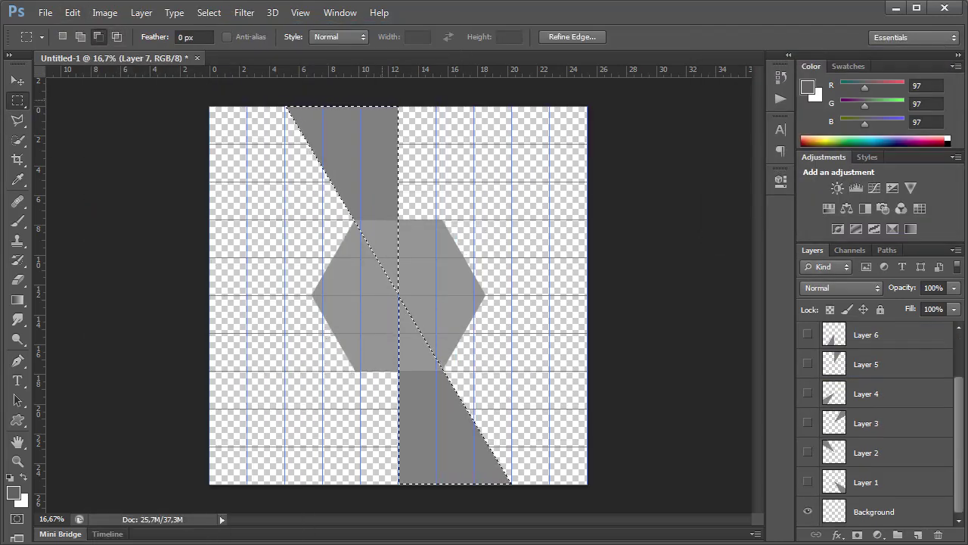
{"action": "left_click_drag", "start_coordinate": [249, 95], "coordinate": [412, 297]}
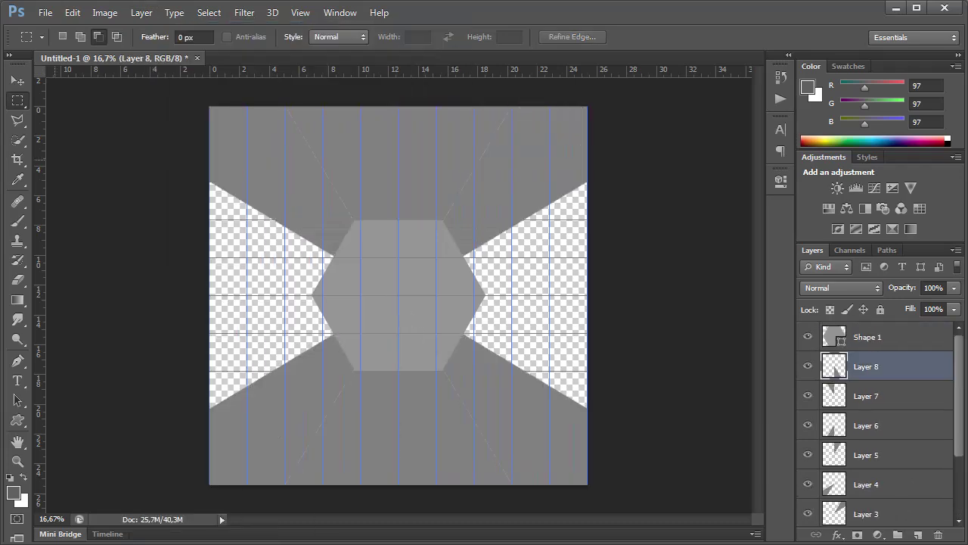
Step: Fill a horizontal bowtie with grey and cut one triangle onto its own layer
{"action": "key", "text": "l"}
{"action": "left_click", "coordinate": [587, 293]}
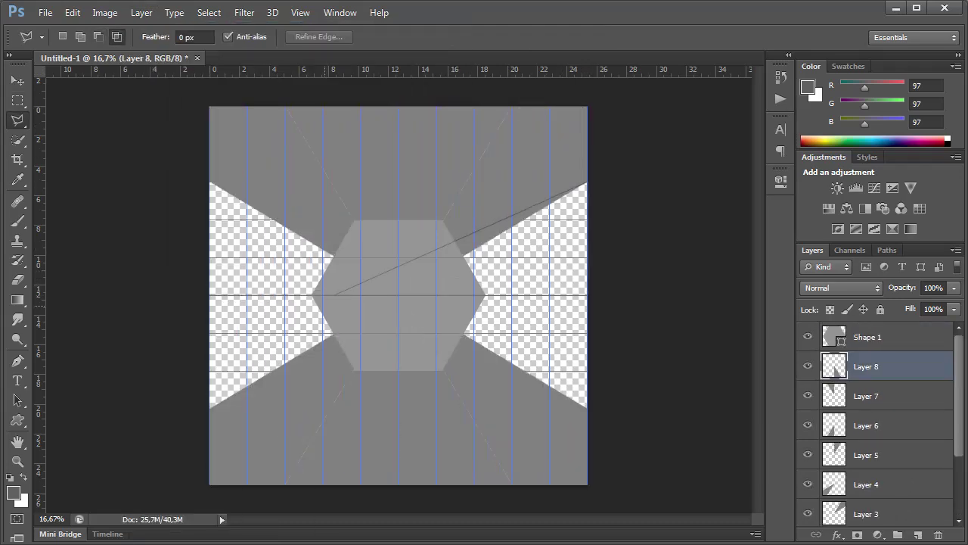
{"action": "left_click", "coordinate": [209, 407]}
{"action": "left_click", "coordinate": [210, 294]}
{"action": "left_click", "coordinate": [72, 12]}
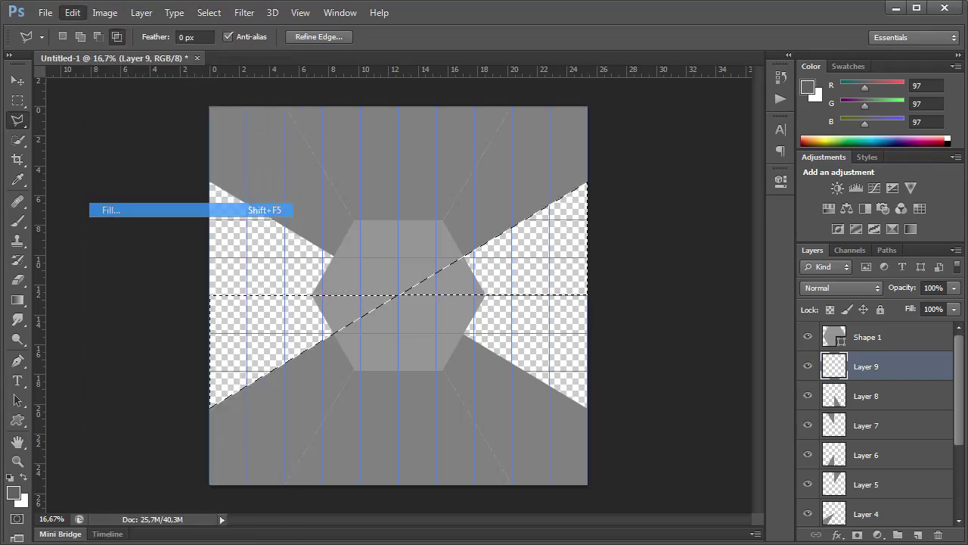
{"action": "left_click", "coordinate": [152, 211]}
{"action": "key", "text": "m"}
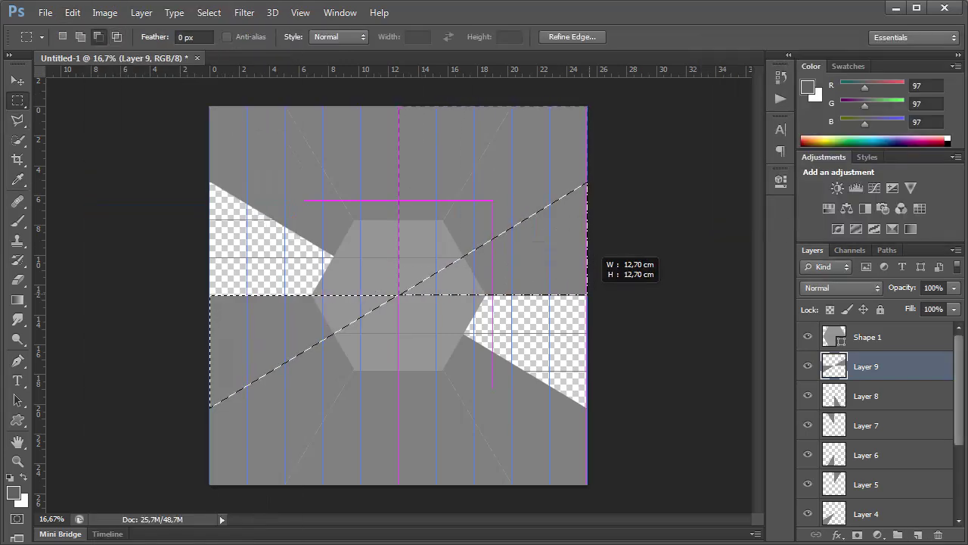
{"action": "left_click", "coordinate": [140, 12]}
{"action": "left_click", "coordinate": [363, 87]}
Step: Select the last bowtie from the left edge through the centre to the right edge
{"action": "key", "text": "l"}
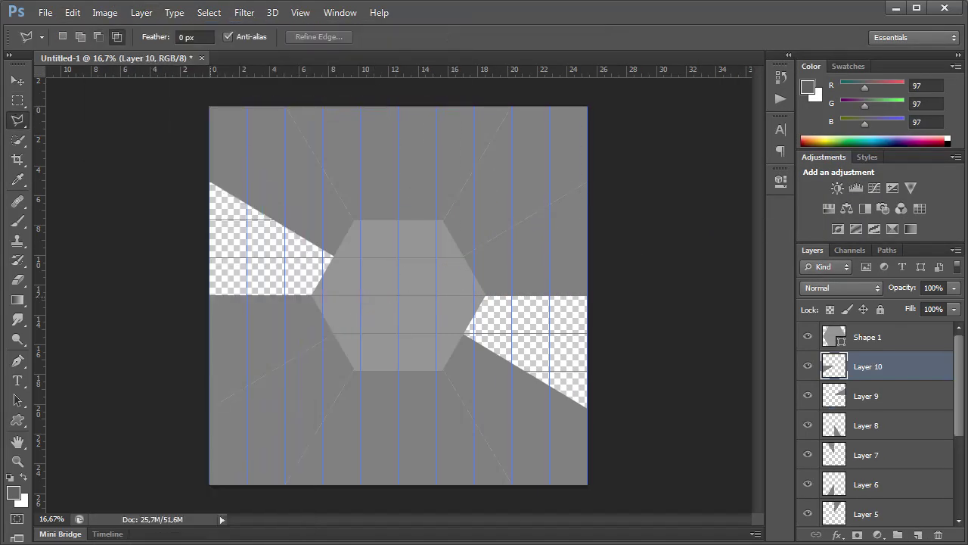
{"action": "left_click", "coordinate": [210, 182]}
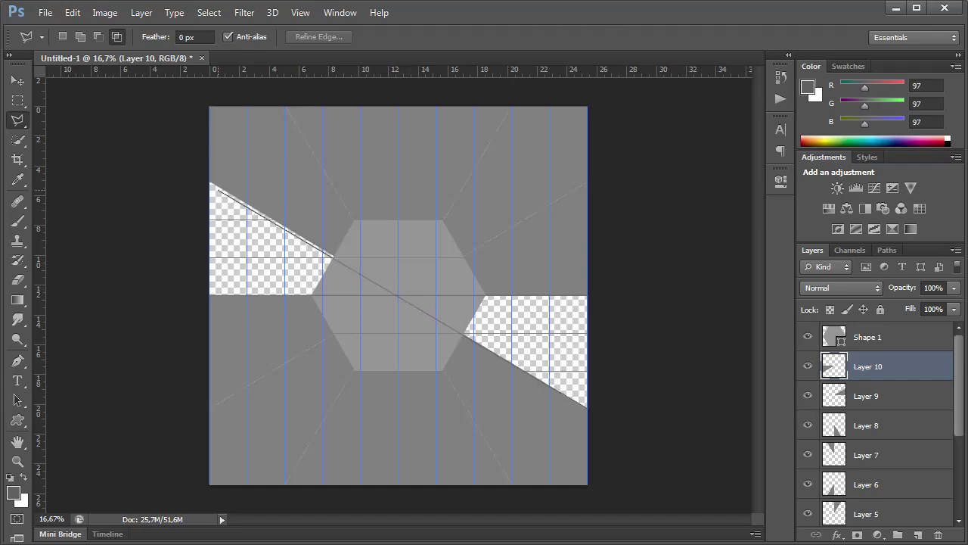
{"action": "left_click", "coordinate": [587, 407]}
{"action": "left_click", "coordinate": [587, 295]}
{"action": "double_click", "coordinate": [210, 295]}
Step: Fill the last bowtie with grey, subtract one half and cut the remaining triangle onto Layer 12
{"action": "left_click", "coordinate": [917, 535]}
{"action": "left_click", "coordinate": [72, 12]}
{"action": "left_click", "coordinate": [113, 209]}
{"action": "key", "text": "Return"}
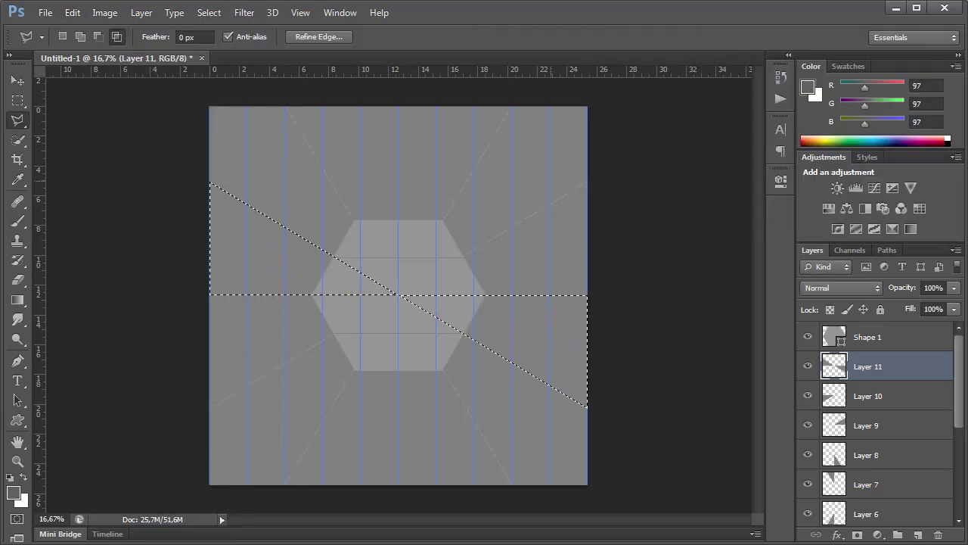
{"action": "key", "text": "m"}
{"action": "left_click_drag", "start_coordinate": [399, 483], "coordinate": [496, 295]}
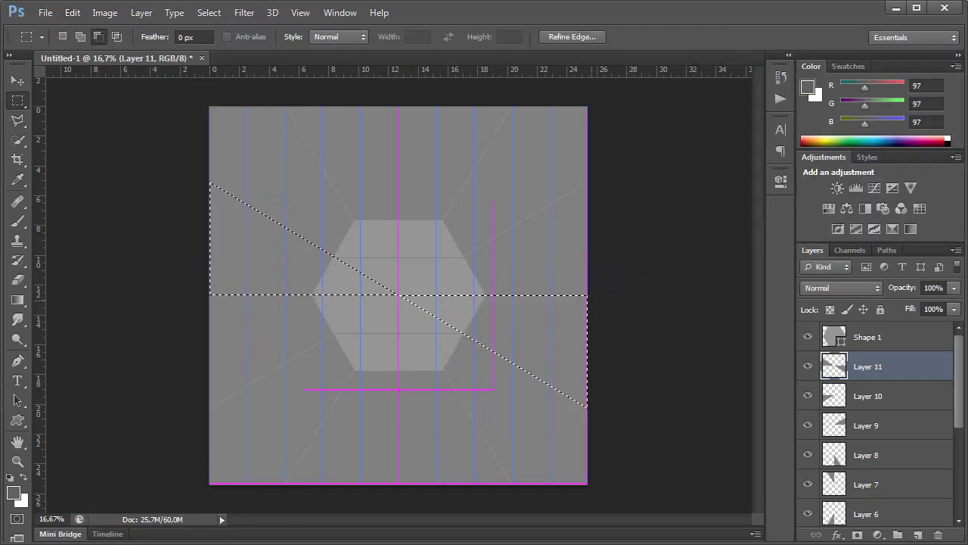
{"action": "left_click", "coordinate": [140, 12]}
{"action": "left_click", "coordinate": [346, 108]}
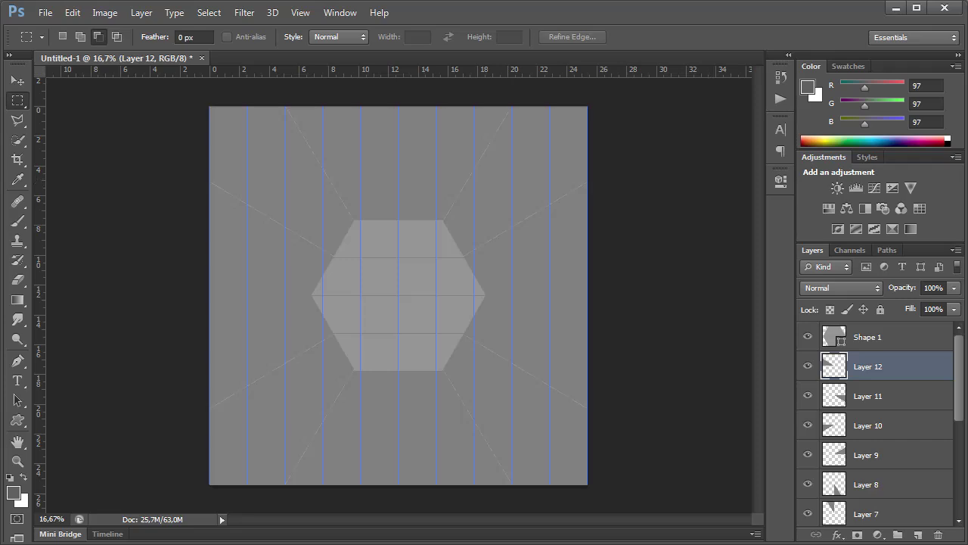
{"action": "key", "text": "alt+bracketright"}
{"action": "left_click", "coordinate": [141, 12]}
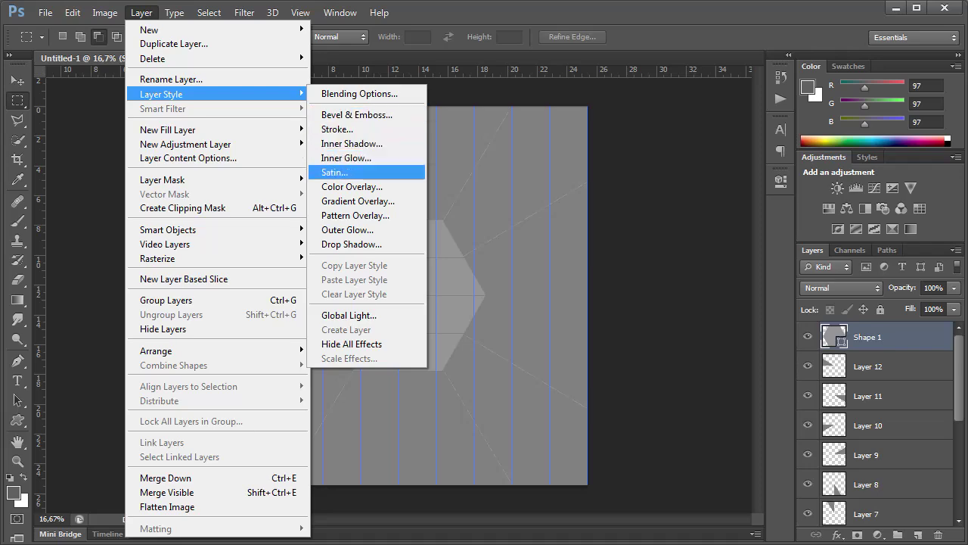
Step: Apply a 20 px white Stroke layer style to the Shape 1 hexagon
{"action": "left_click", "coordinate": [338, 129]}
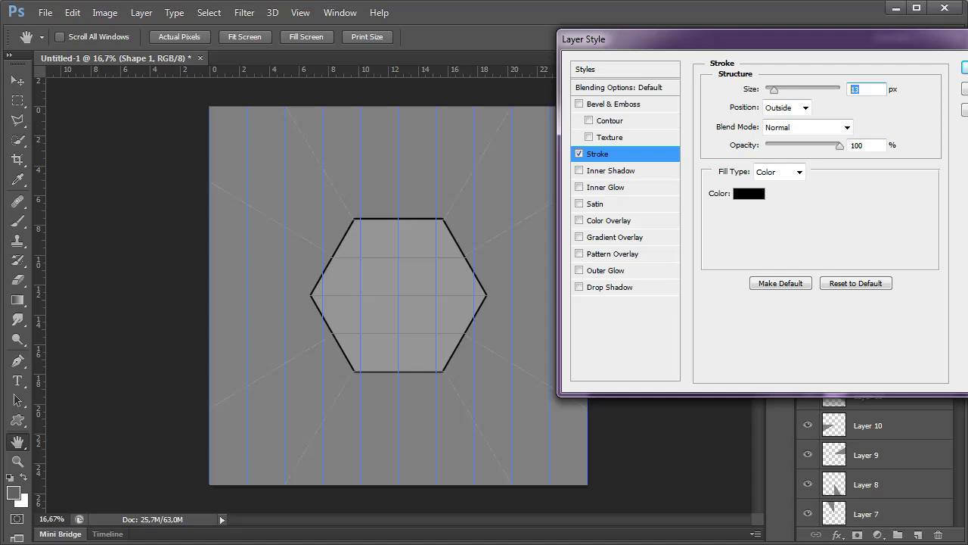
{"action": "type", "text": "20"}
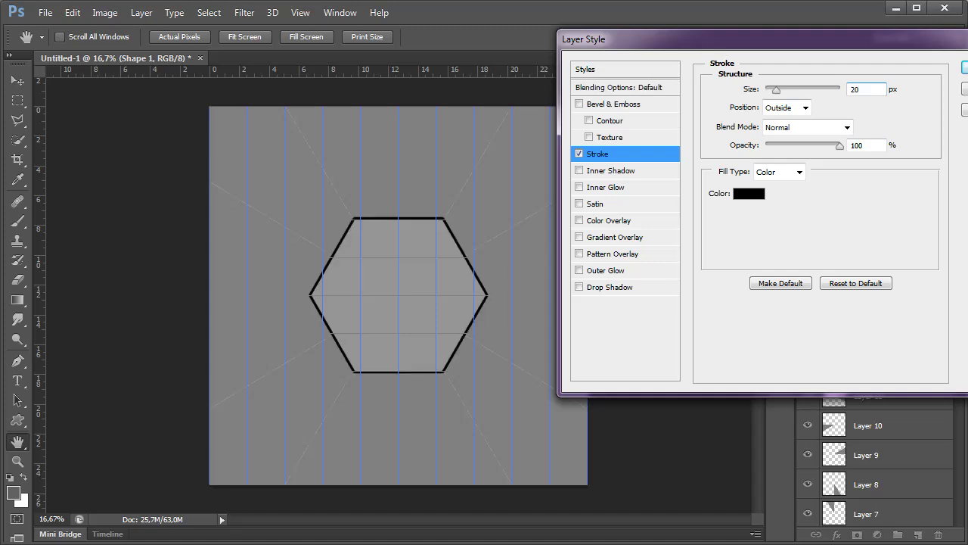
{"action": "left_click", "coordinate": [748, 193]}
{"action": "left_click_drag", "start_coordinate": [562, 403], "coordinate": [561, 213]}
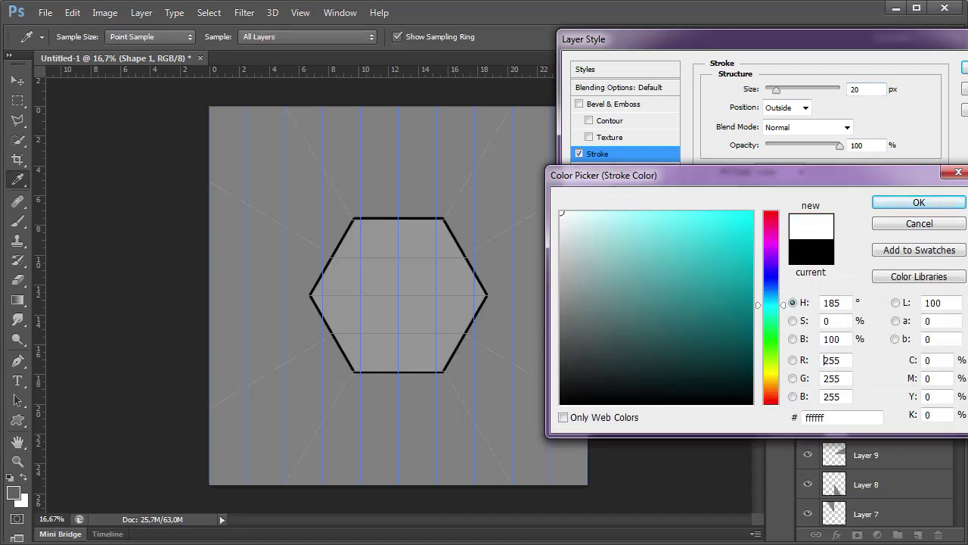
{"action": "left_click_drag", "start_coordinate": [665, 175], "coordinate": [537, 168]}
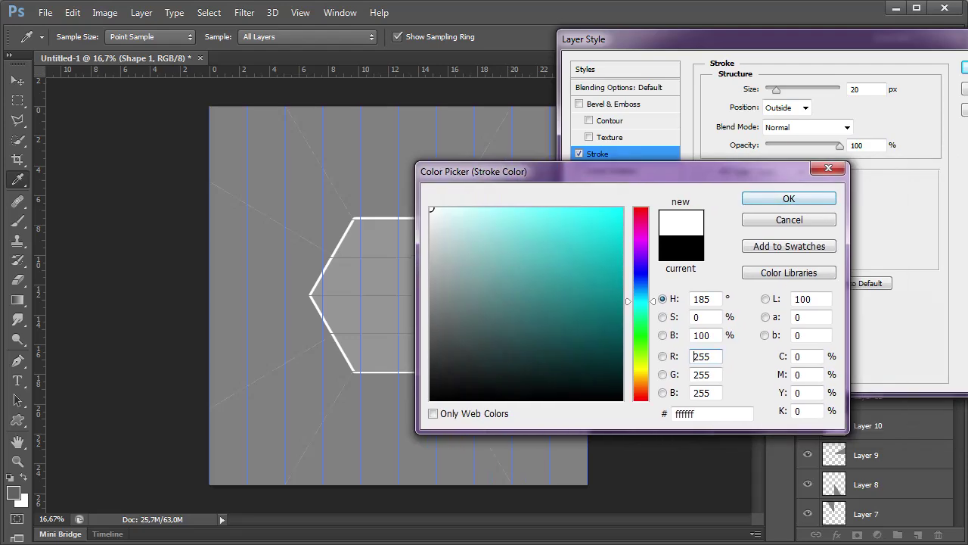
{"action": "left_click", "coordinate": [789, 199]}
{"action": "left_click_drag", "start_coordinate": [643, 39], "coordinate": [340, 68]}
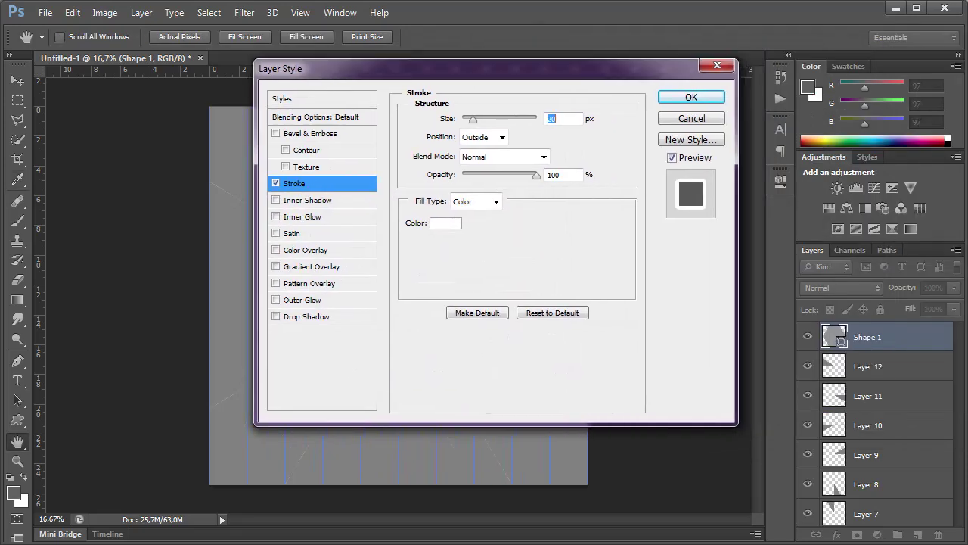
{"action": "key", "text": "Return"}
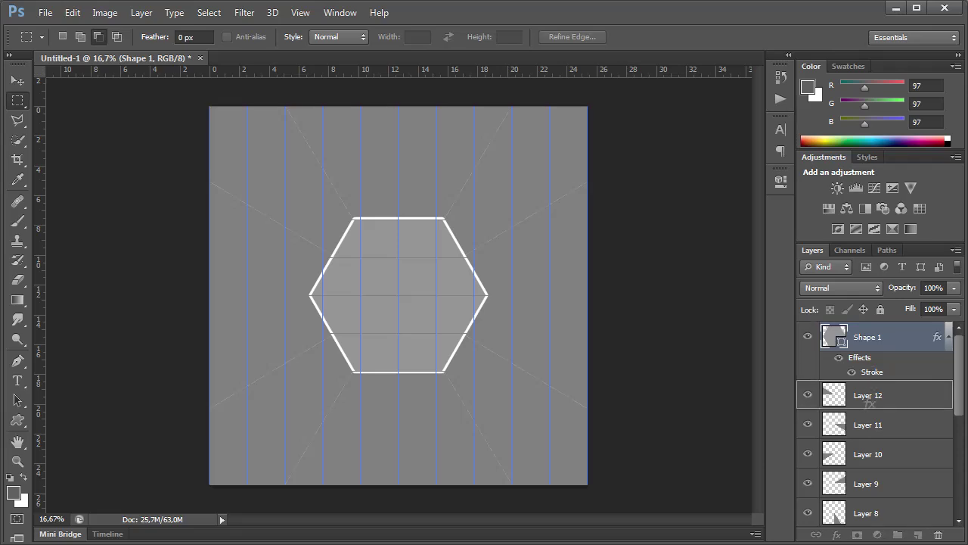
Step: Copy the white stroke effect onto wedge Layers 12 through 7
{"action": "left_click_drag", "start_coordinate": [938, 337], "coordinate": [870, 395]}
{"action": "left_click_drag", "start_coordinate": [937, 336], "coordinate": [867, 453]}
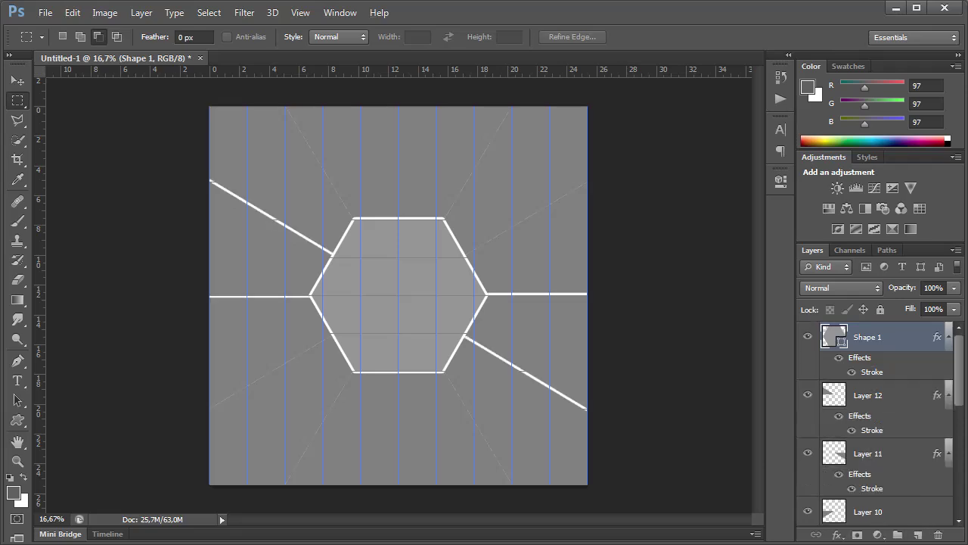
{"action": "scroll", "coordinate": [877, 424], "scroll_direction": "down", "scroll_amount": 3}
{"action": "scroll", "coordinate": [878, 423], "scroll_direction": "down", "scroll_amount": 2}
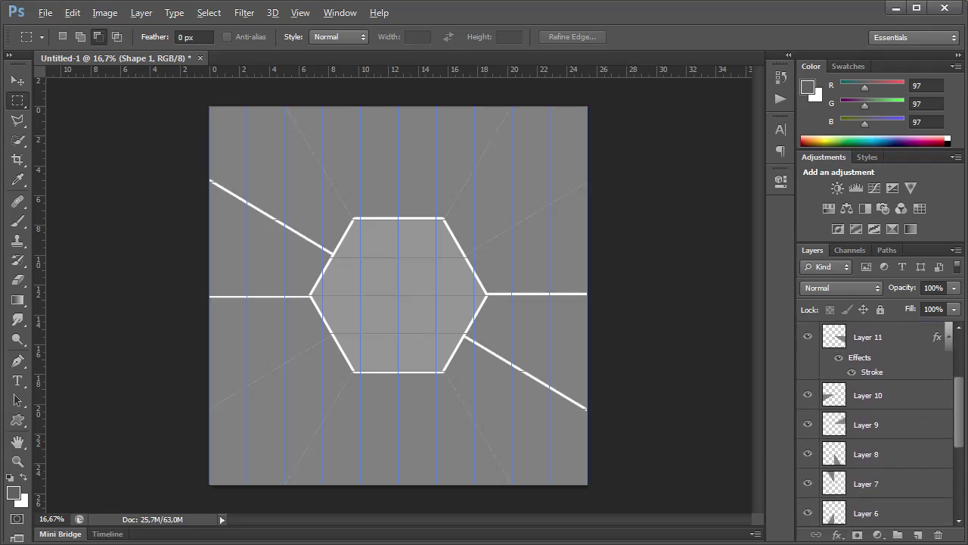
{"action": "left_click_drag", "start_coordinate": [937, 337], "coordinate": [868, 394]}
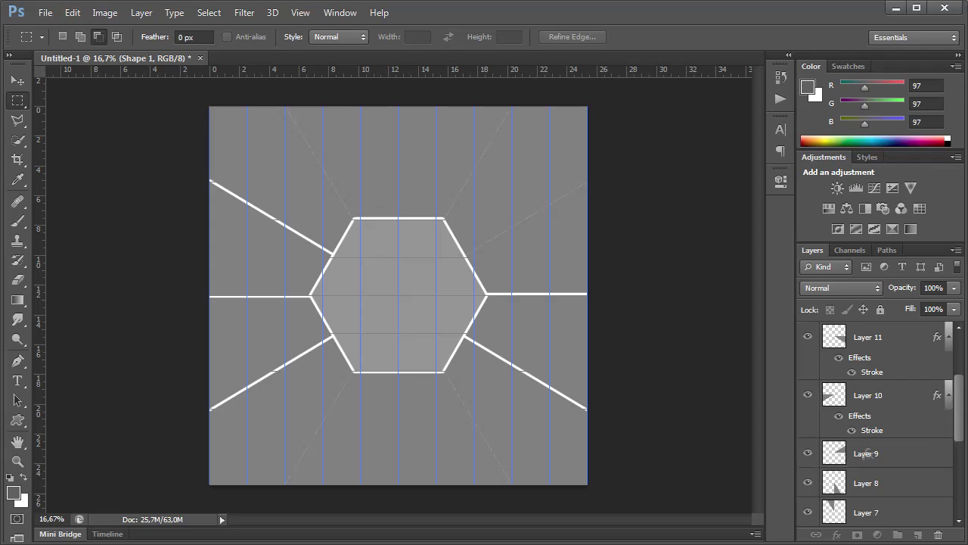
{"action": "left_click_drag", "start_coordinate": [867, 453], "coordinate": [867, 454]}
{"action": "scroll", "coordinate": [877, 424], "scroll_direction": "down", "scroll_amount": 1}
{"action": "scroll", "coordinate": [878, 423], "scroll_direction": "down", "scroll_amount": 2}
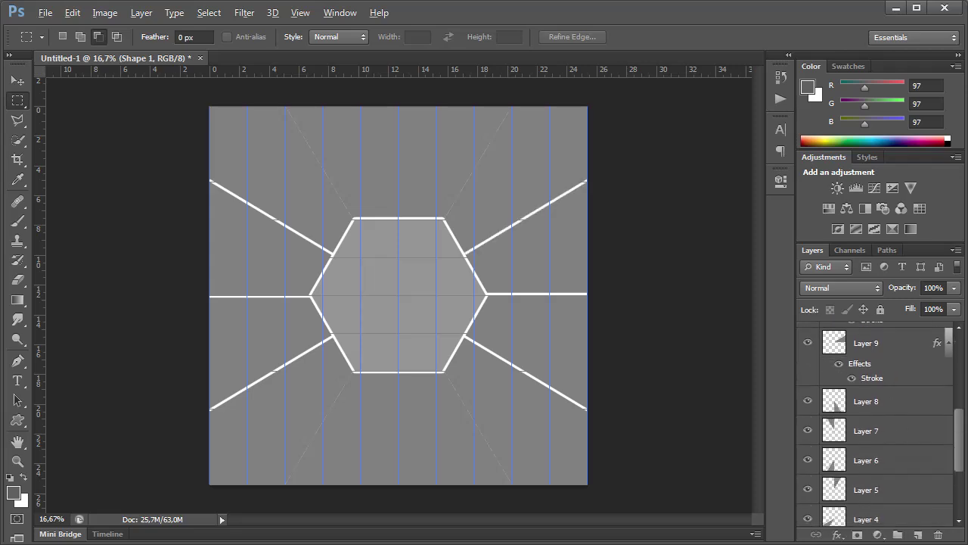
{"action": "left_click_drag", "start_coordinate": [938, 342], "coordinate": [866, 401]}
{"action": "left_click_drag", "start_coordinate": [938, 401], "coordinate": [866, 460]}
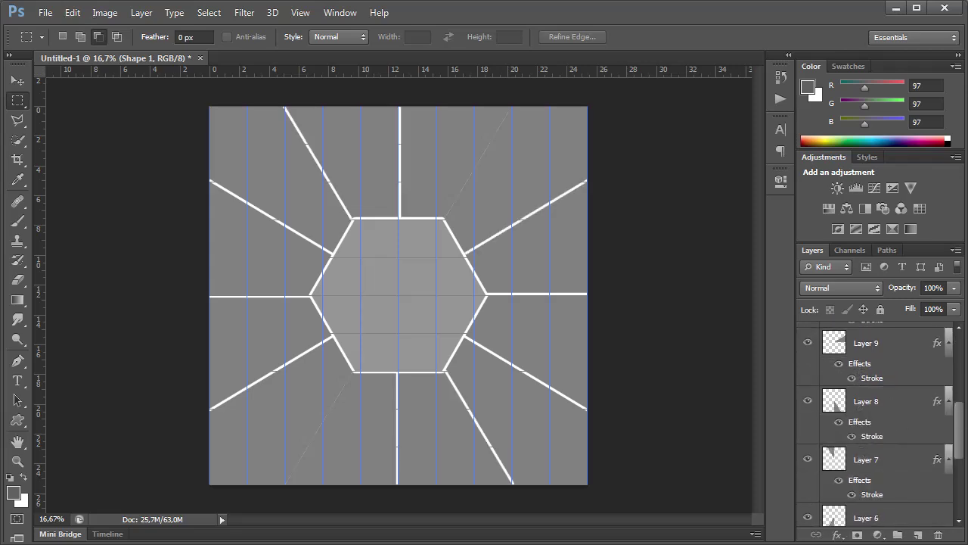
Step: Copy the white stroke effect onto wedge Layers 6 down to 1
{"action": "scroll", "coordinate": [878, 423], "scroll_direction": "down", "scroll_amount": 3}
{"action": "scroll", "coordinate": [877, 423], "scroll_direction": "down", "scroll_amount": 1}
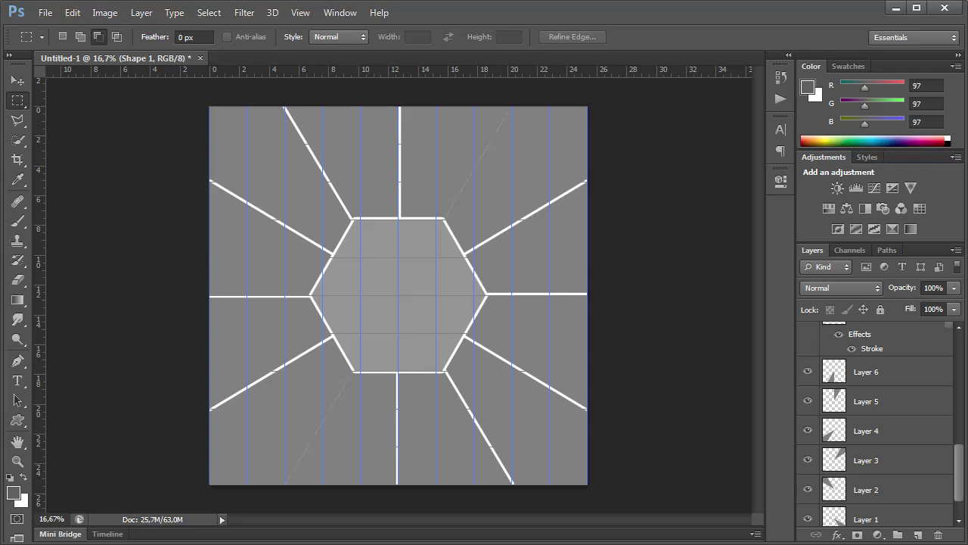
{"action": "left_click_drag", "start_coordinate": [859, 334], "coordinate": [866, 430]}
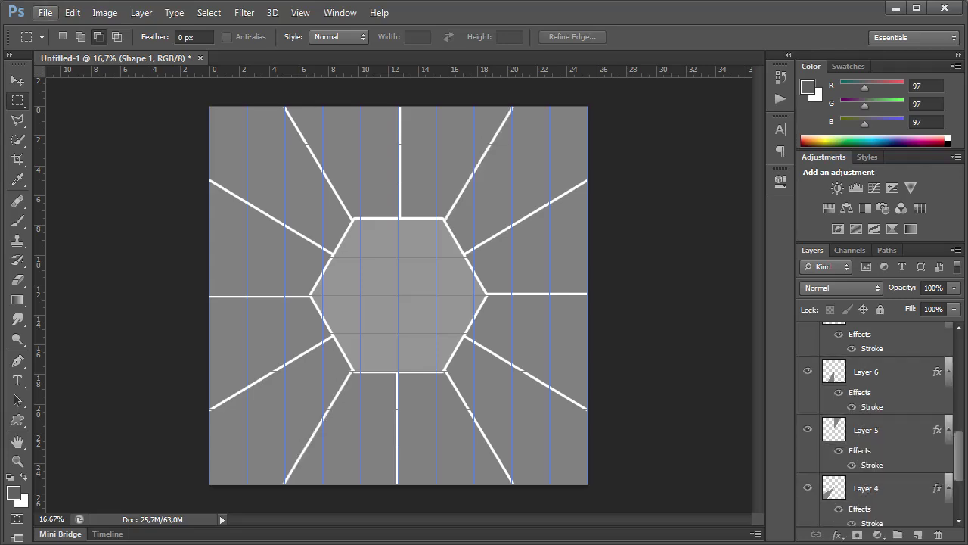
{"action": "scroll", "coordinate": [877, 423], "scroll_direction": "down", "scroll_amount": 1}
{"action": "scroll", "coordinate": [877, 424], "scroll_direction": "down", "scroll_amount": 3}
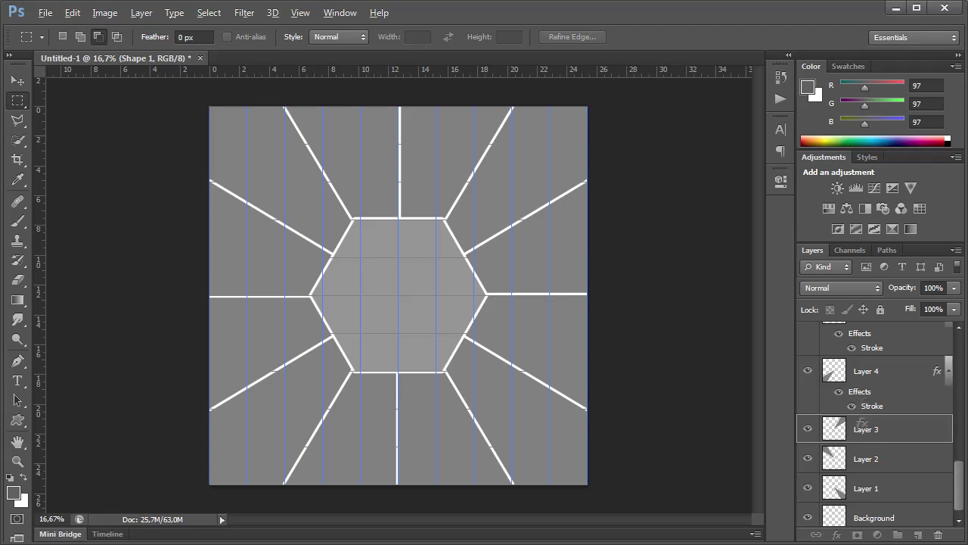
{"action": "left_click_drag", "start_coordinate": [859, 392], "coordinate": [866, 484]}
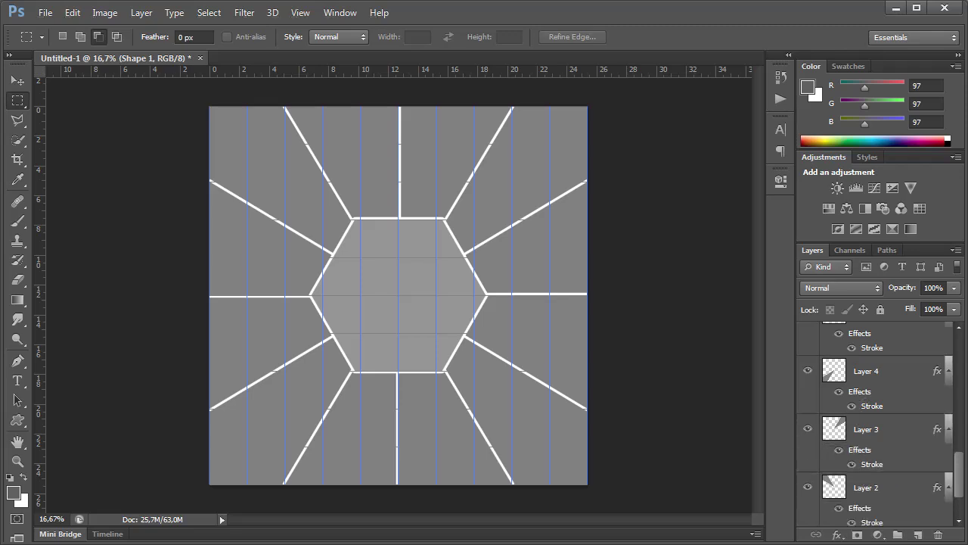
{"action": "scroll", "coordinate": [877, 424], "scroll_direction": "down", "scroll_amount": 2}
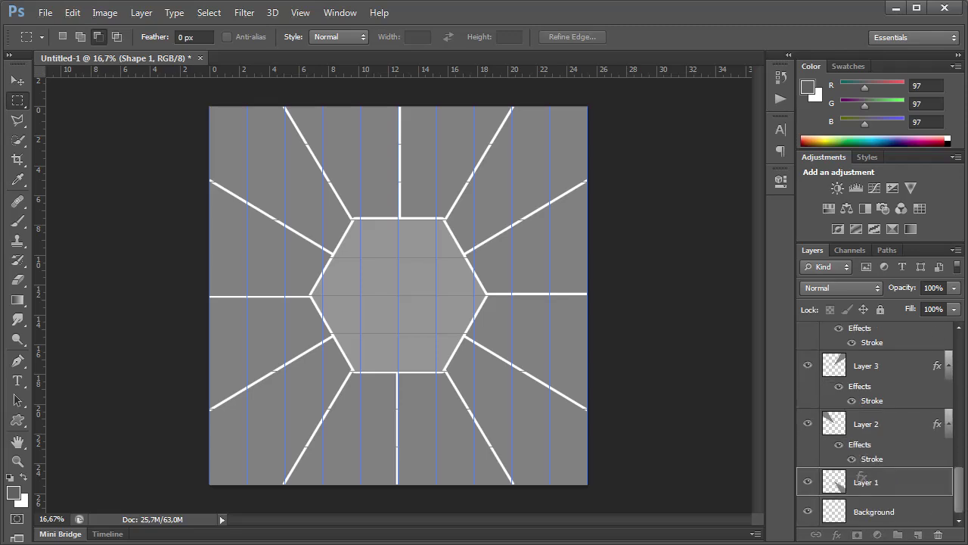
{"action": "left_click_drag", "start_coordinate": [859, 446], "coordinate": [860, 478]}
{"action": "scroll", "coordinate": [877, 423], "scroll_direction": "up", "scroll_amount": 10}
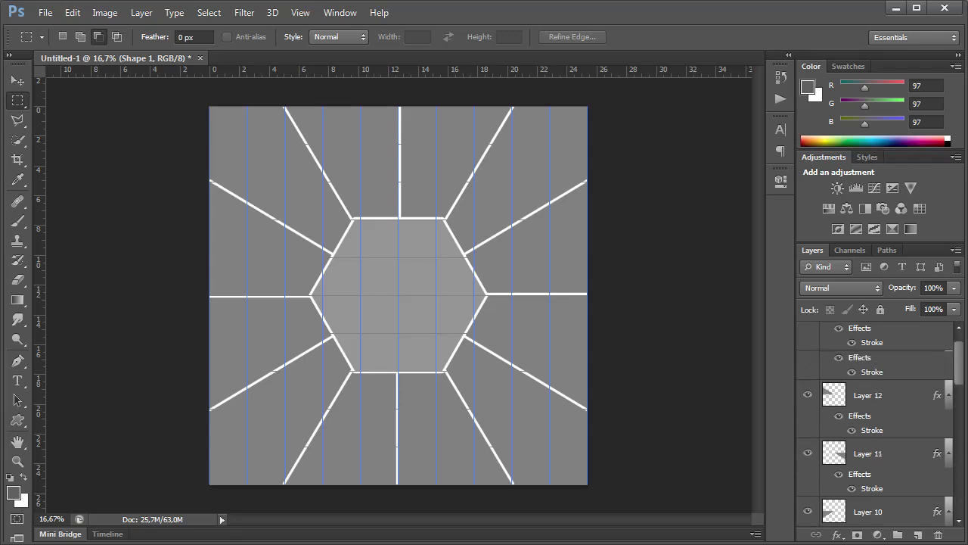
{"action": "scroll", "coordinate": [878, 423], "scroll_direction": "up", "scroll_amount": 2}
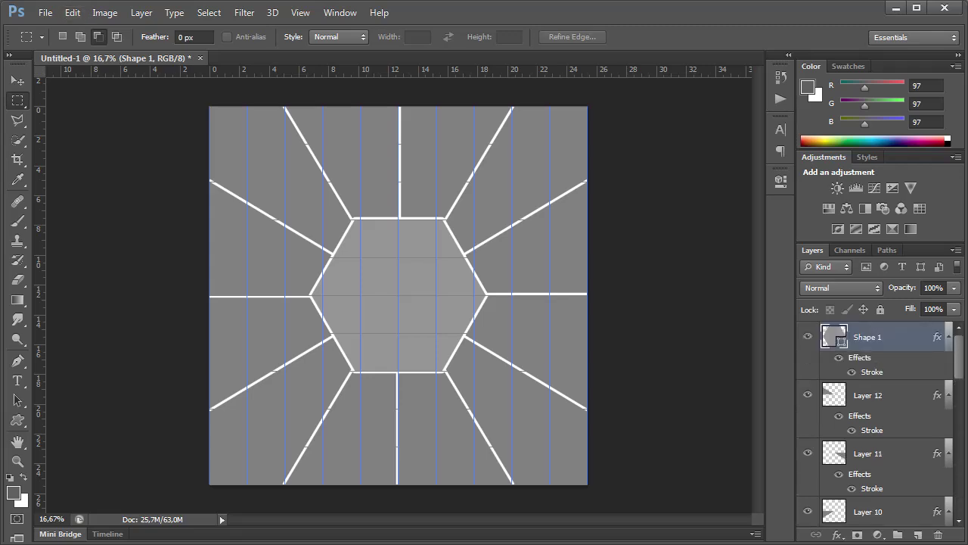
Step: Change the Shape 1 hexagon's fill from grey to white via the Custom Shape Tool's Fill swatch
{"action": "left_click", "coordinate": [18, 419]}
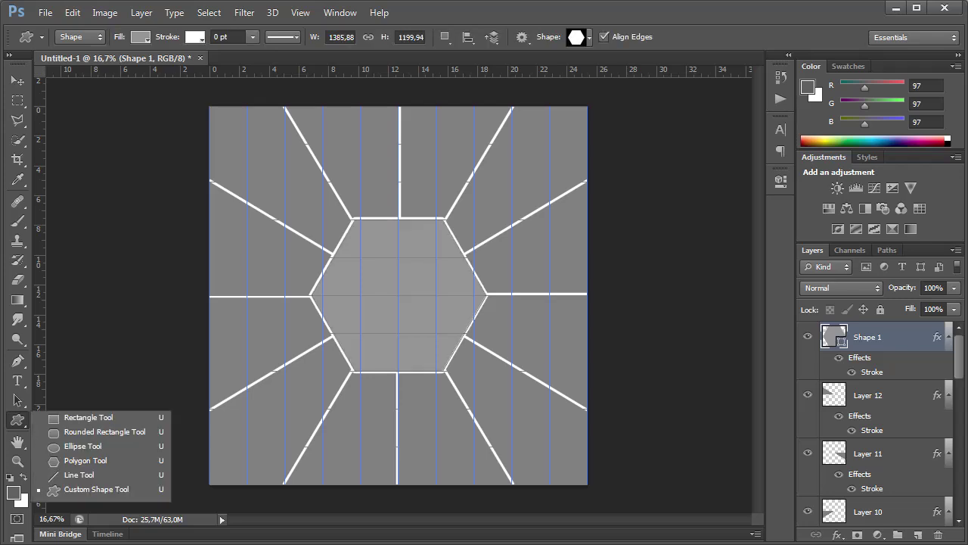
{"action": "left_click", "coordinate": [96, 489]}
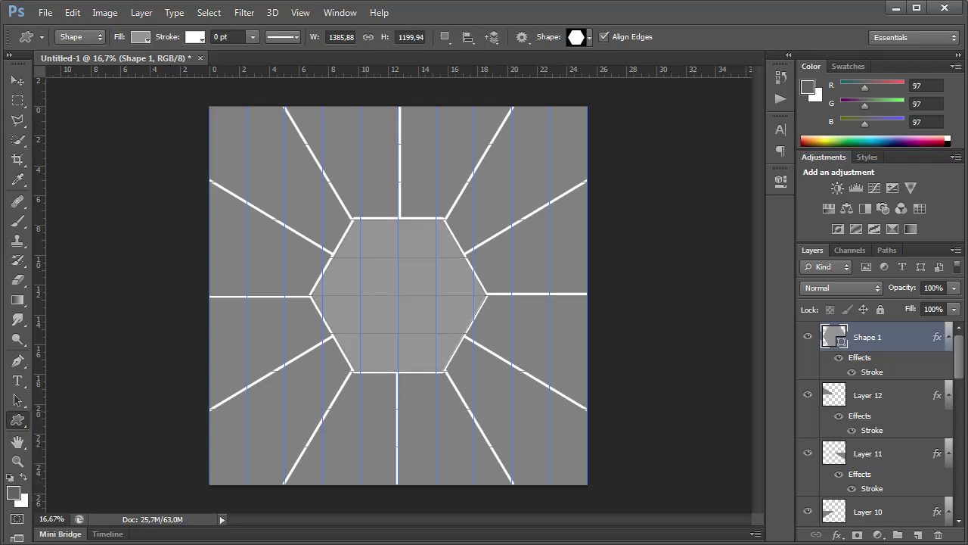
{"action": "left_click", "coordinate": [140, 37]}
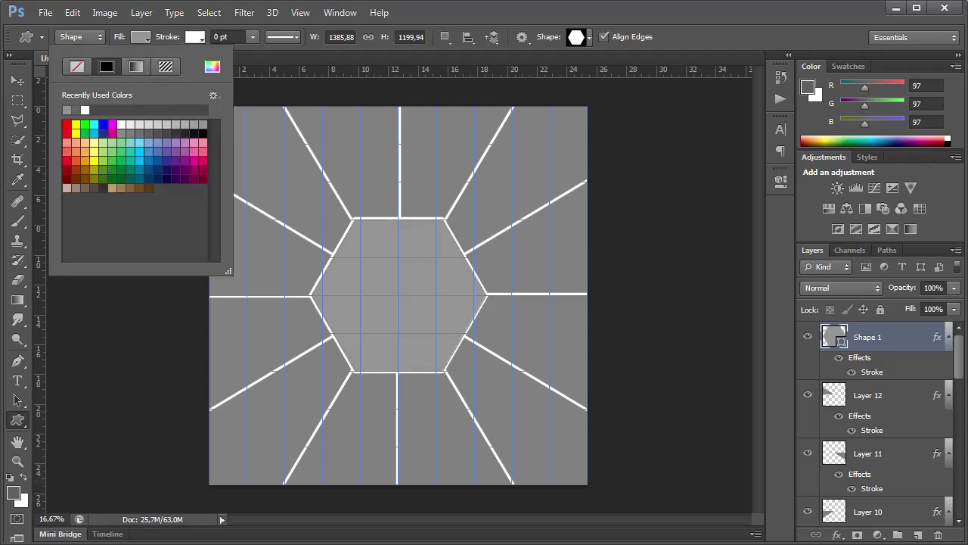
{"action": "left_click", "coordinate": [122, 125]}
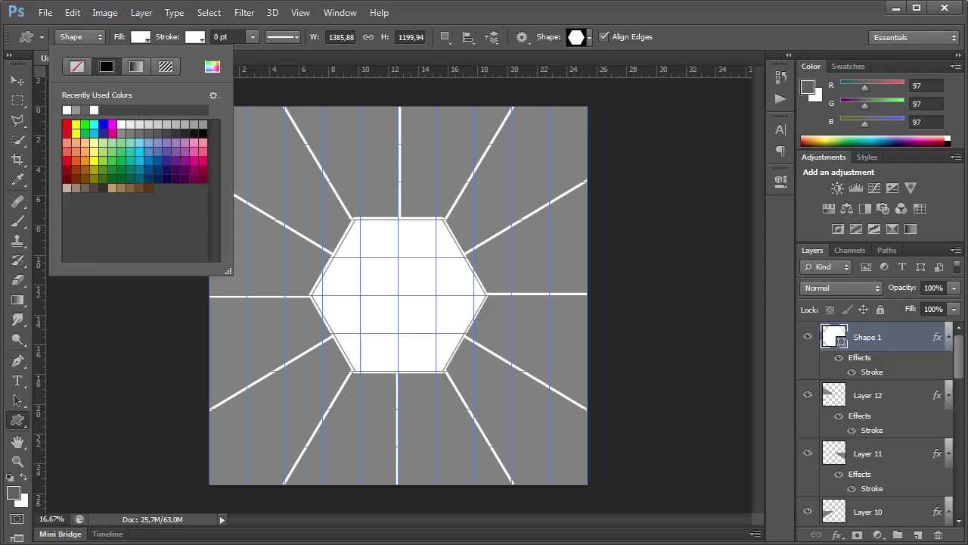
{"action": "left_click", "coordinate": [867, 395]}
{"action": "key", "text": "alt+bracketright"}
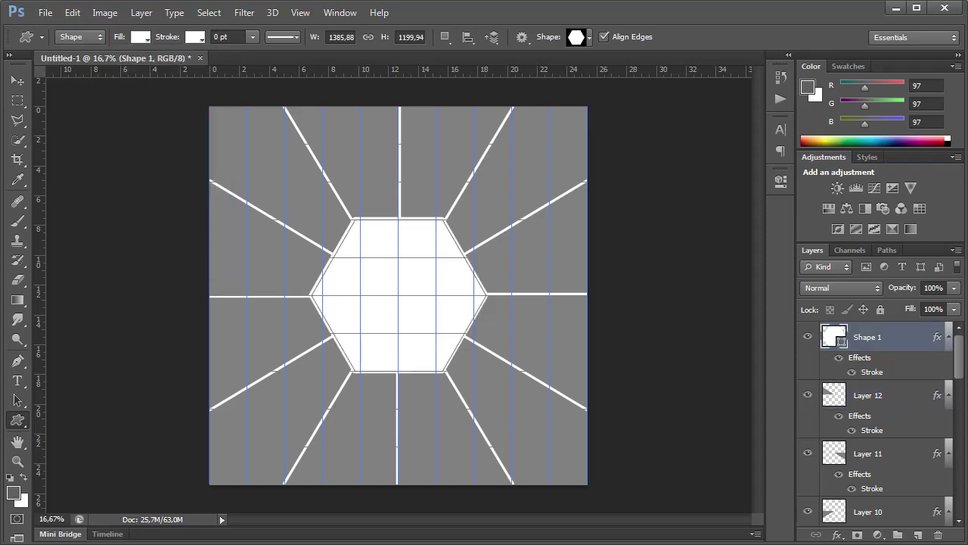
{"action": "scroll", "coordinate": [877, 423], "scroll_direction": "down", "scroll_amount": 5}
{"action": "scroll", "coordinate": [878, 424], "scroll_direction": "down", "scroll_amount": 5}
{"action": "scroll", "coordinate": [877, 424], "scroll_direction": "down", "scroll_amount": 3}
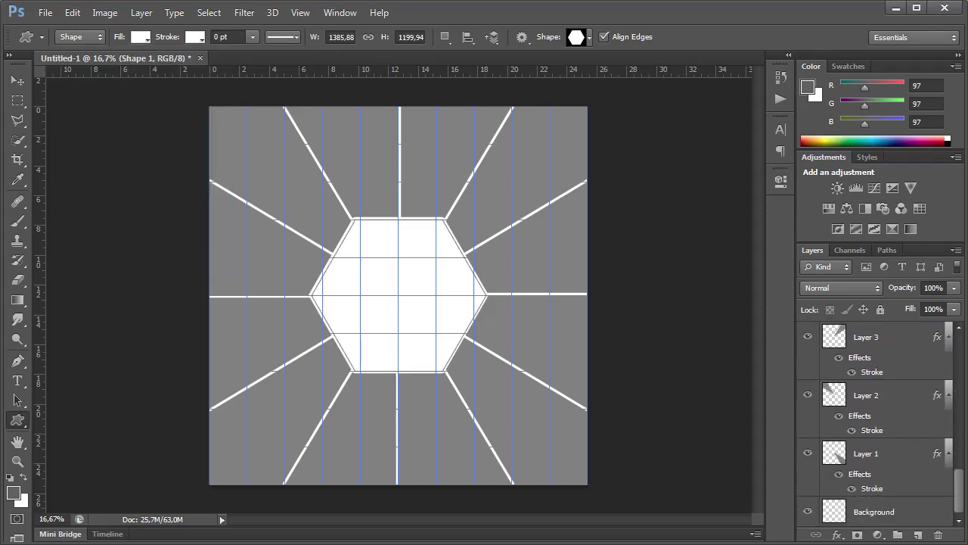
Step: Group all wedge and hexagon layers into Group 1
{"action": "left_click", "coordinate": [866, 453], "text": "shift"}
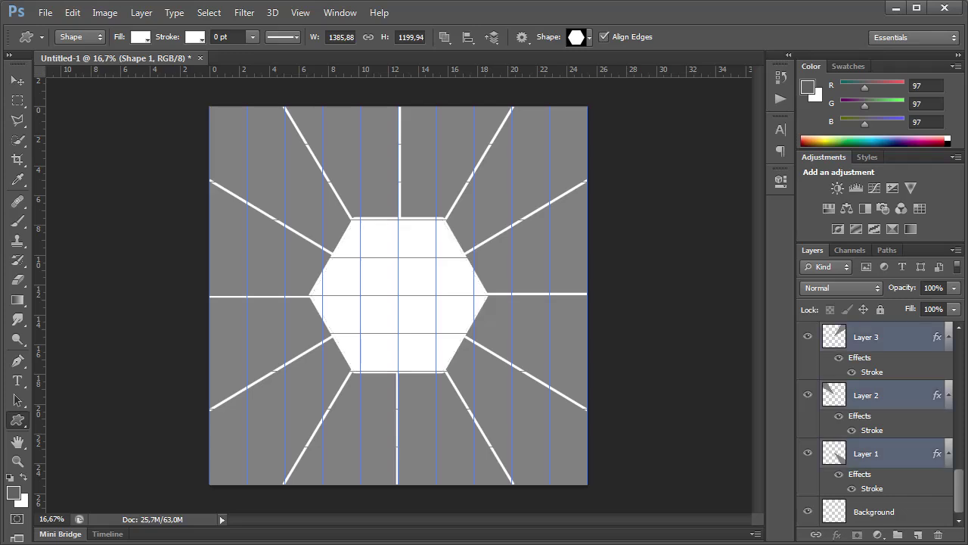
{"action": "left_click", "coordinate": [141, 13]}
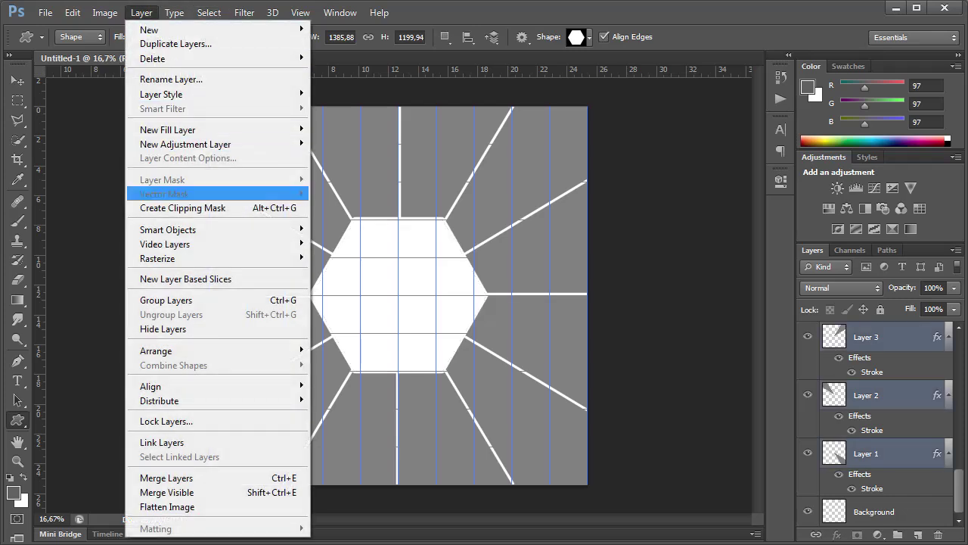
{"action": "left_click", "coordinate": [167, 299]}
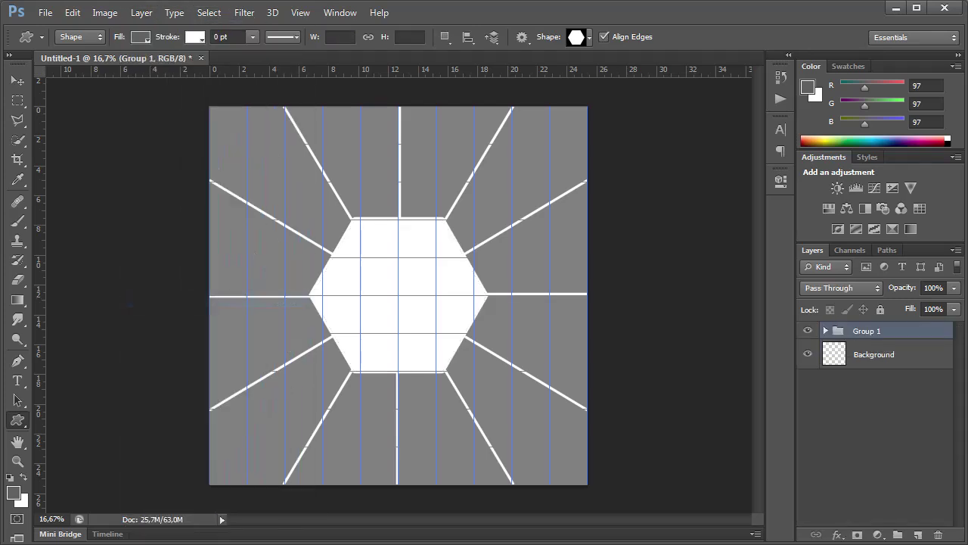
Step: Fill the Background layer with White
{"action": "key", "text": "alt+bracketleft"}
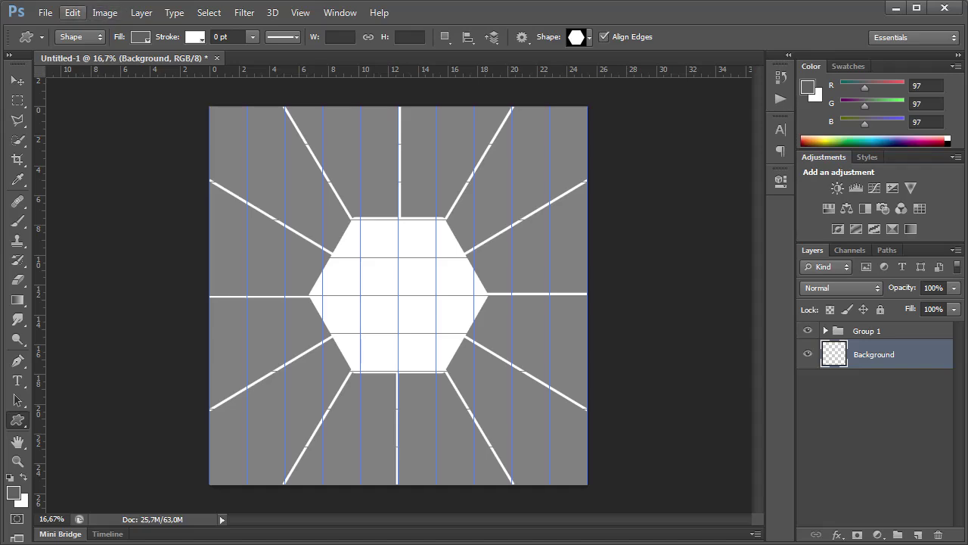
{"action": "left_click", "coordinate": [72, 13]}
{"action": "left_click", "coordinate": [114, 210]}
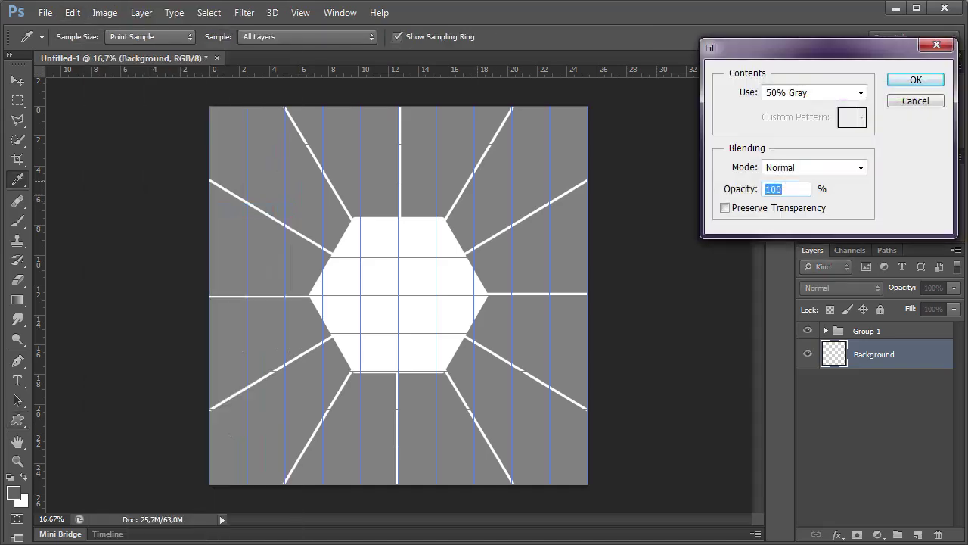
{"action": "left_click", "coordinate": [861, 93]}
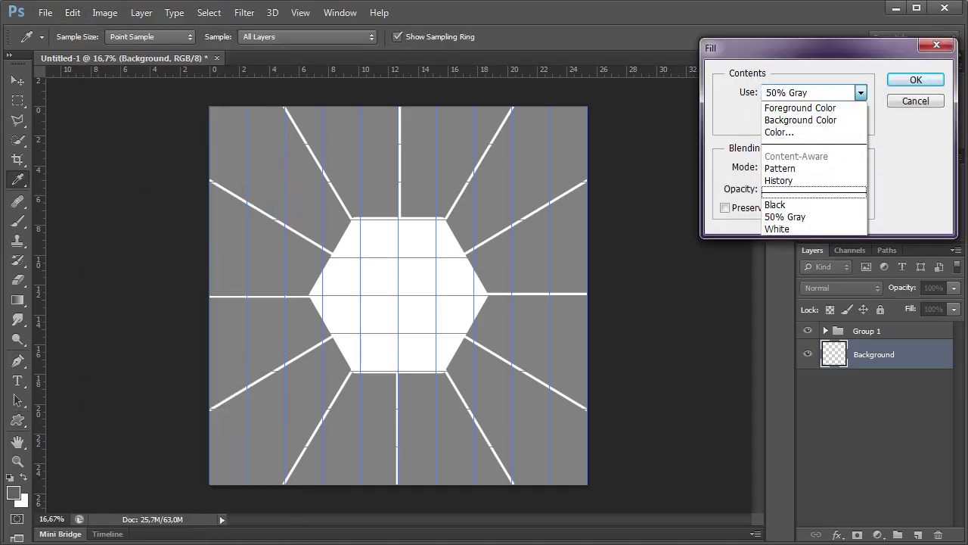
{"action": "key", "text": "Return"}
{"action": "key", "text": "Return"}
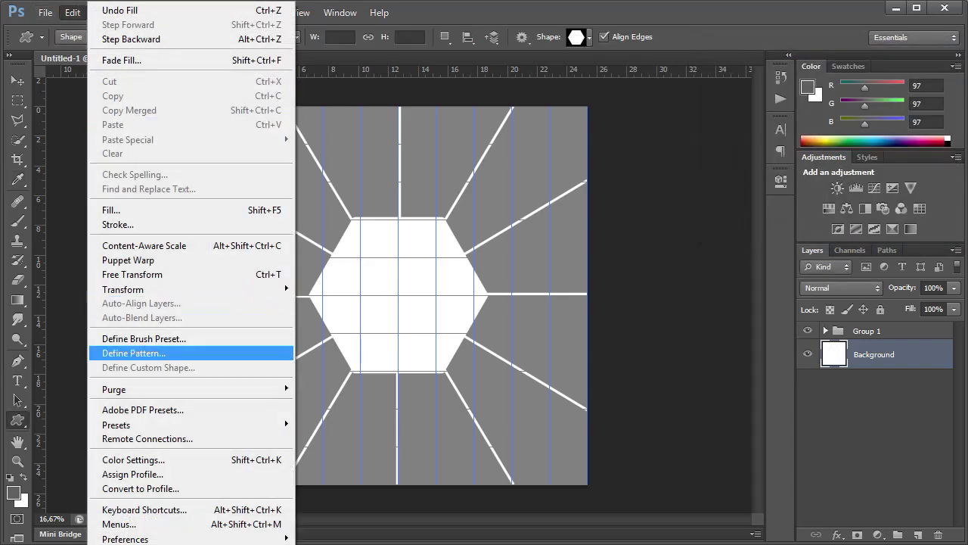
Step: Set Guides, Grid & Slices preferences to a gridline every 20 pixels
{"action": "key", "text": "Up"}
{"action": "key", "text": "Up"}
{"action": "key", "text": "Up"}
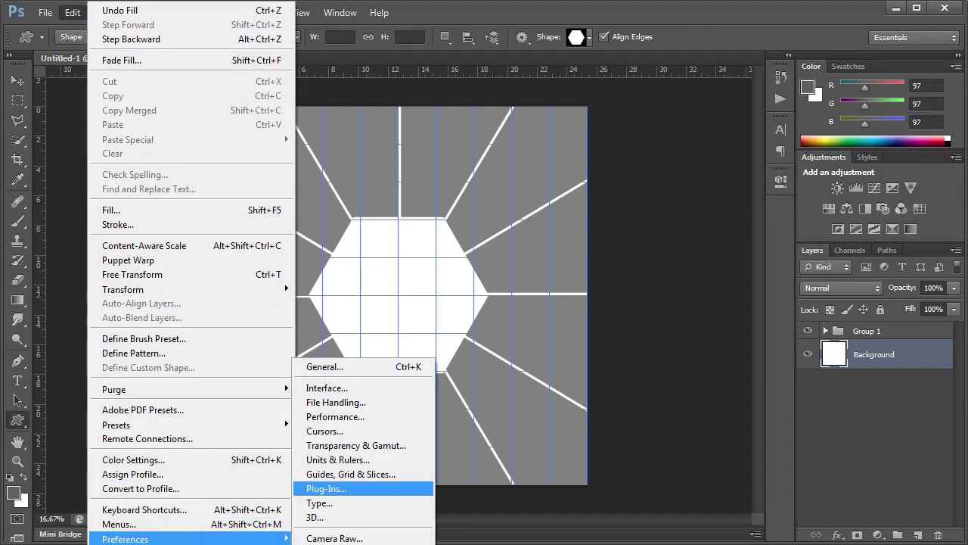
{"action": "key", "text": "Up"}
{"action": "key", "text": "Return"}
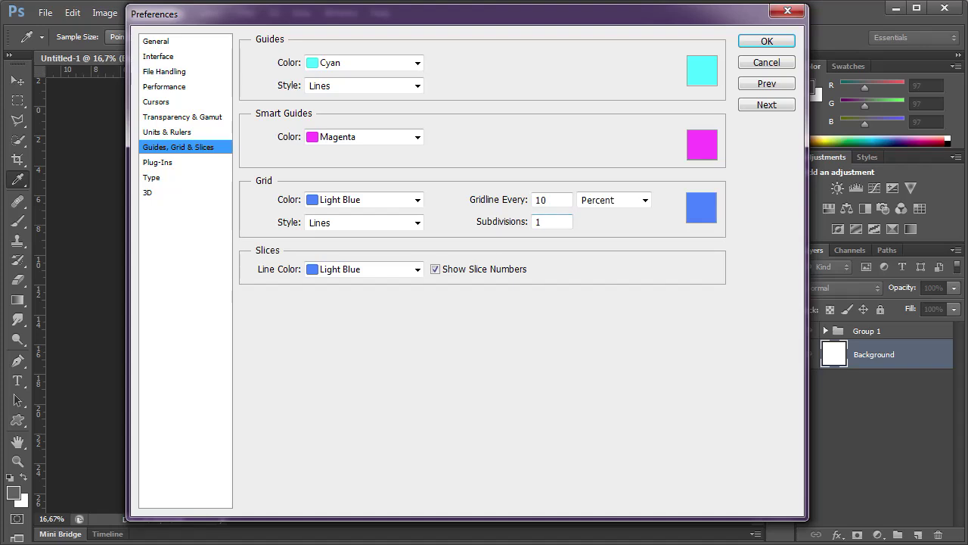
{"action": "left_click", "coordinate": [645, 199]}
{"action": "key", "text": "Up"}
{"action": "key", "text": "Up"}
{"action": "key", "text": "Up"}
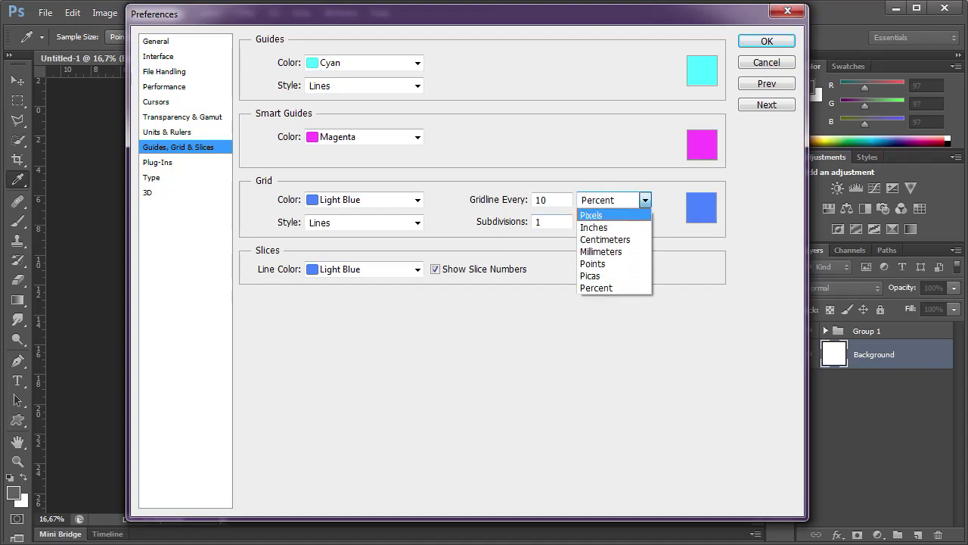
{"action": "key", "text": "Return"}
{"action": "key", "text": "shift+Tab"}
{"action": "type", "text": "20"}
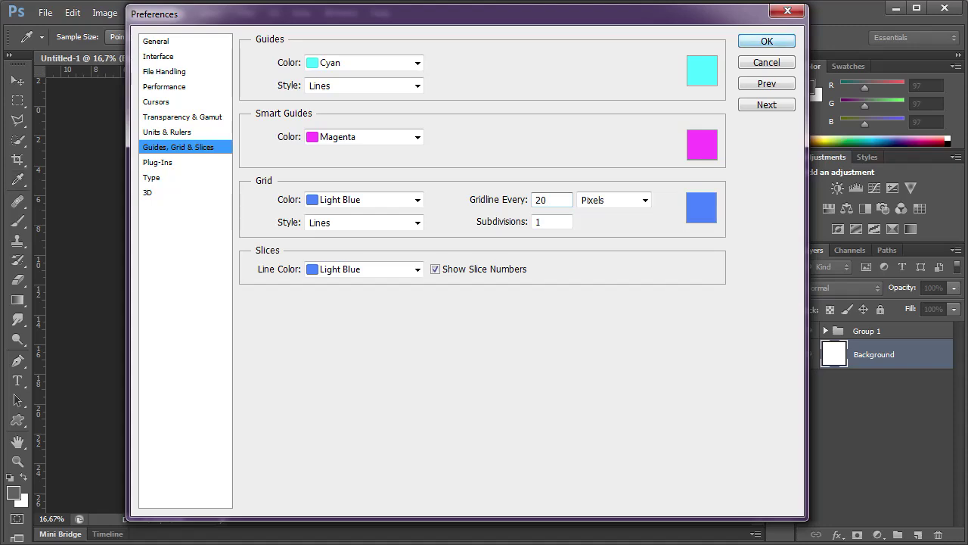
{"action": "key", "text": "Return"}
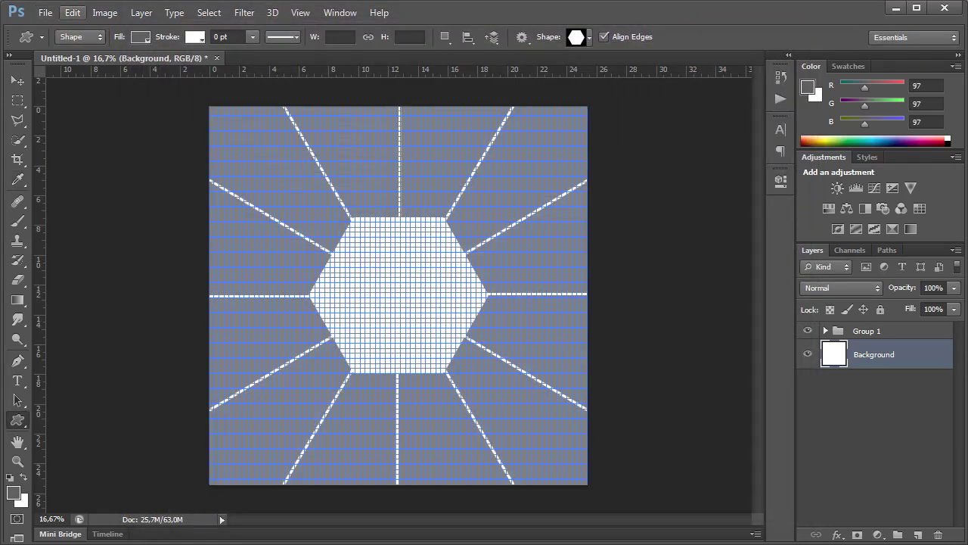
Step: Select Group 1 and start Free Transform on it, zoomed in
{"action": "left_click", "coordinate": [72, 12]}
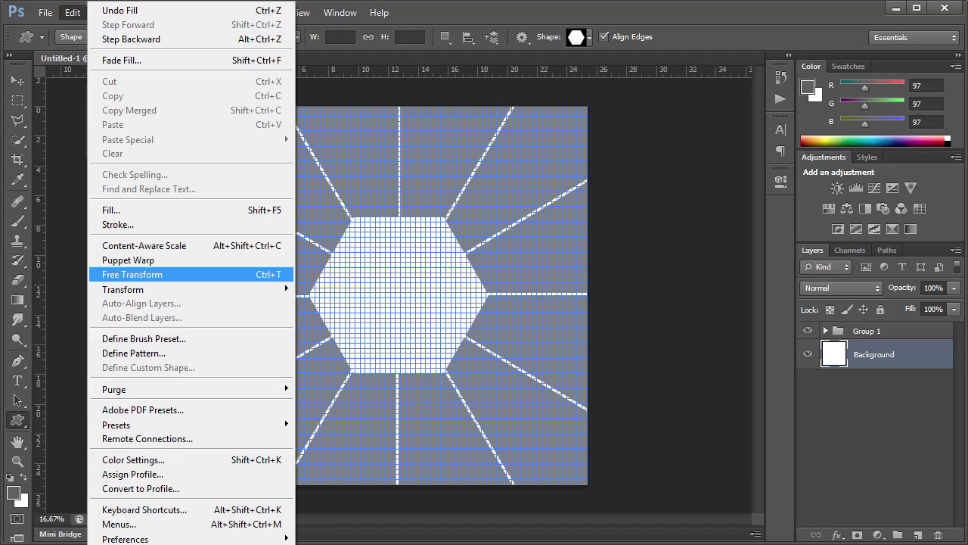
{"action": "key", "text": "Escape"}
{"action": "key", "text": "alt+bracketright"}
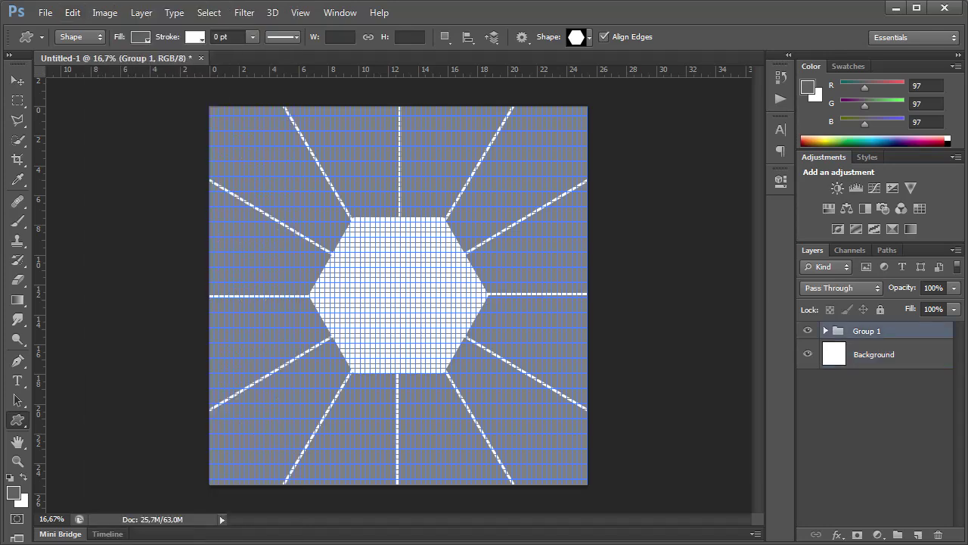
{"action": "left_click", "coordinate": [72, 12]}
{"action": "left_click", "coordinate": [143, 273]}
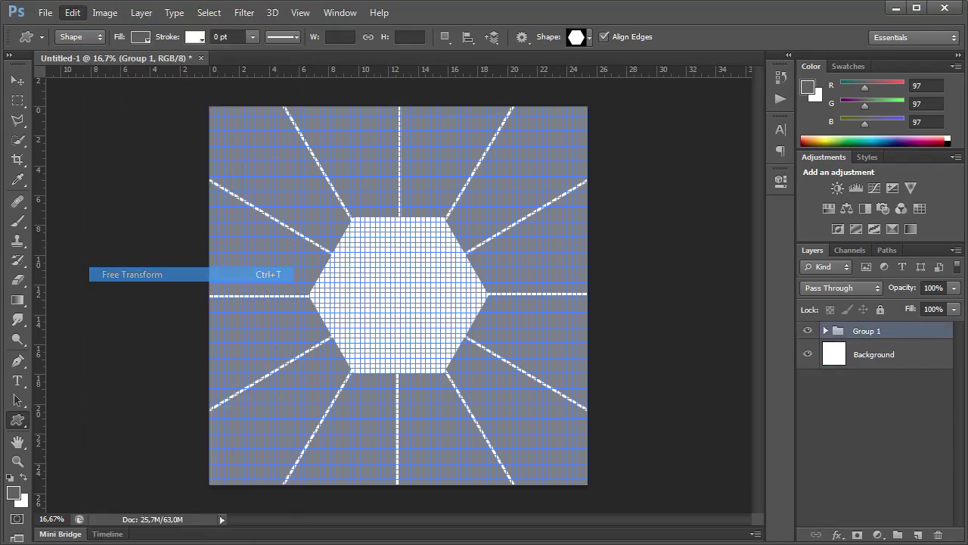
{"action": "key", "text": "ctrl+plus"}
{"action": "key", "text": "ctrl+plus"}
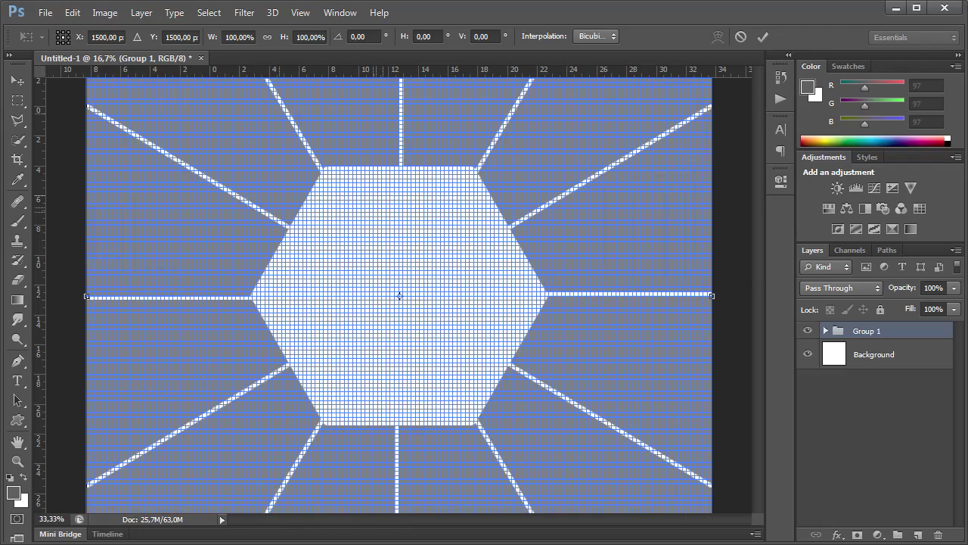
{"action": "key", "text": "ctrl+plus"}
Step: Pull each edge of Group 1 inward to about 98.67% width and height
{"action": "scroll", "coordinate": [399, 295], "scroll_direction": "up", "scroll_amount": 3}
{"action": "scroll", "coordinate": [399, 295], "scroll_direction": "up", "scroll_amount": 2}
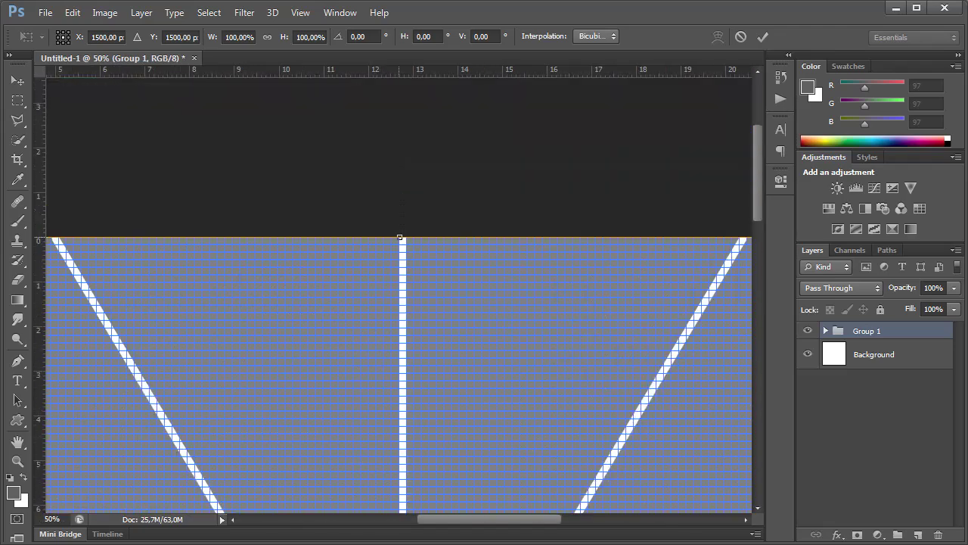
{"action": "left_click_drag", "start_coordinate": [399, 237], "coordinate": [399, 240]}
{"action": "scroll", "coordinate": [400, 340], "scroll_direction": "right", "scroll_amount": 5}
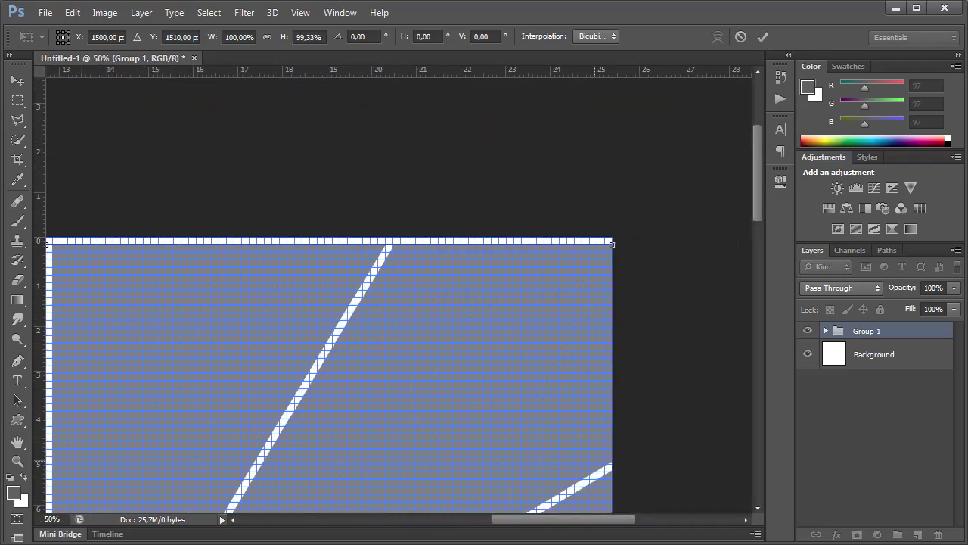
{"action": "left_click_drag", "start_coordinate": [614, 393], "coordinate": [609, 393]}
{"action": "scroll", "coordinate": [609, 393], "scroll_direction": "down", "scroll_amount": 5}
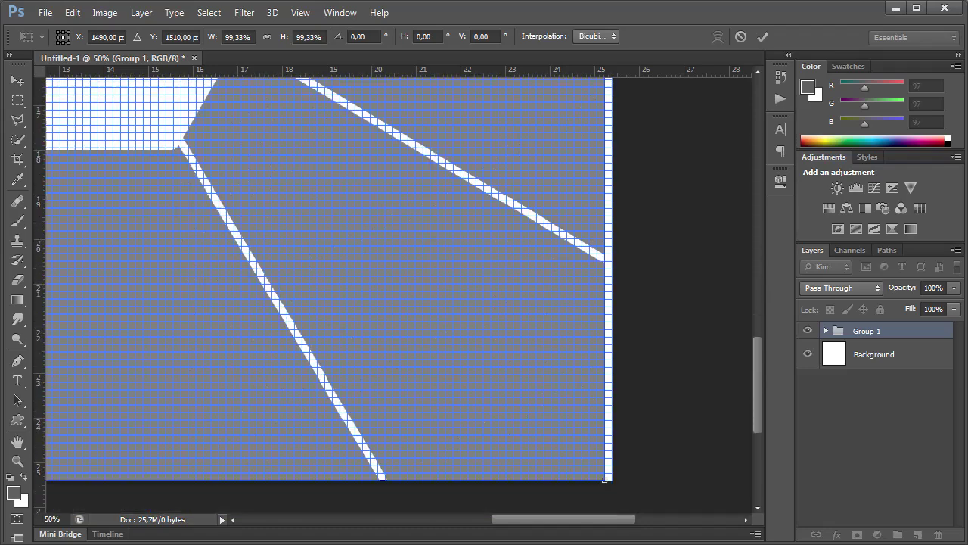
{"action": "scroll", "coordinate": [610, 394], "scroll_direction": "down", "scroll_amount": 5}
{"action": "left_click_drag", "start_coordinate": [559, 360], "coordinate": [560, 353]}
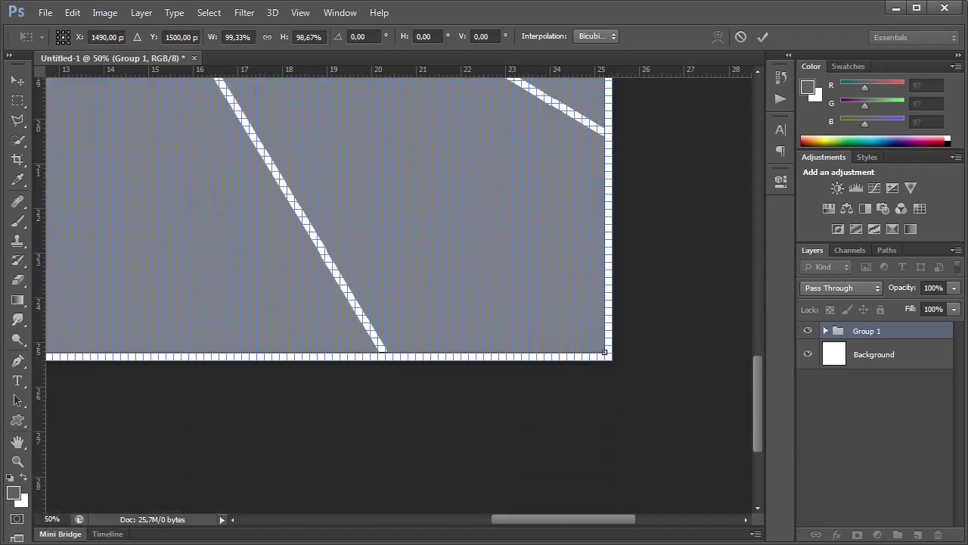
{"action": "scroll", "coordinate": [560, 352], "scroll_direction": "left", "scroll_amount": 5}
{"action": "scroll", "coordinate": [560, 353], "scroll_direction": "left", "scroll_amount": 5}
{"action": "left_click_drag", "start_coordinate": [240, 226], "coordinate": [248, 227]}
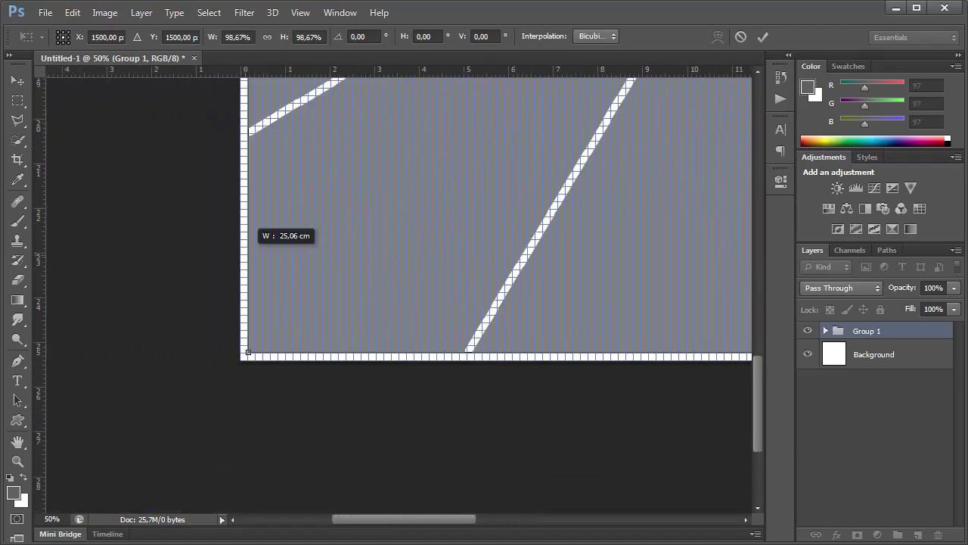
Step: Commit the shrink, fit the canvas on screen, hide the grid, and select Layer 12 in Group 1
{"action": "left_click", "coordinate": [762, 36]}
{"action": "left_click", "coordinate": [301, 13]}
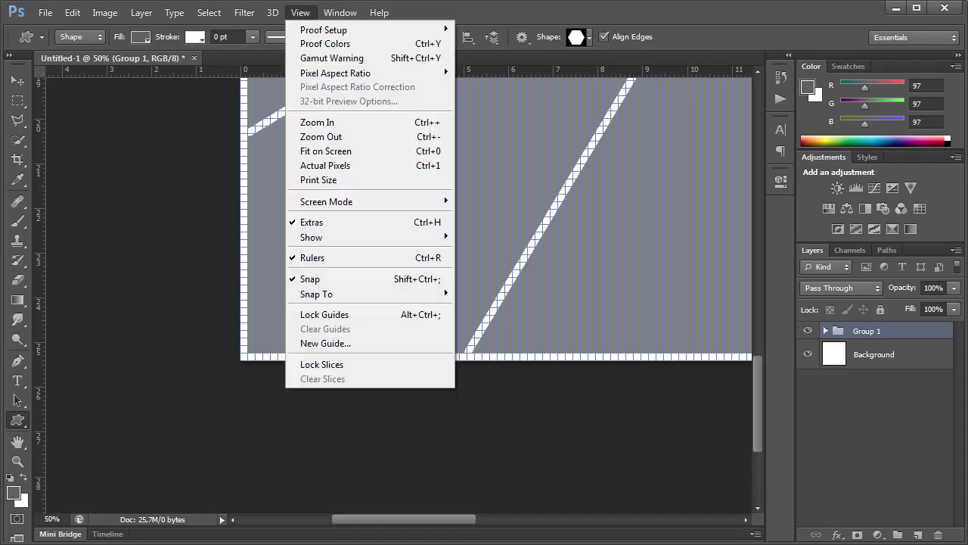
{"action": "left_click", "coordinate": [324, 149]}
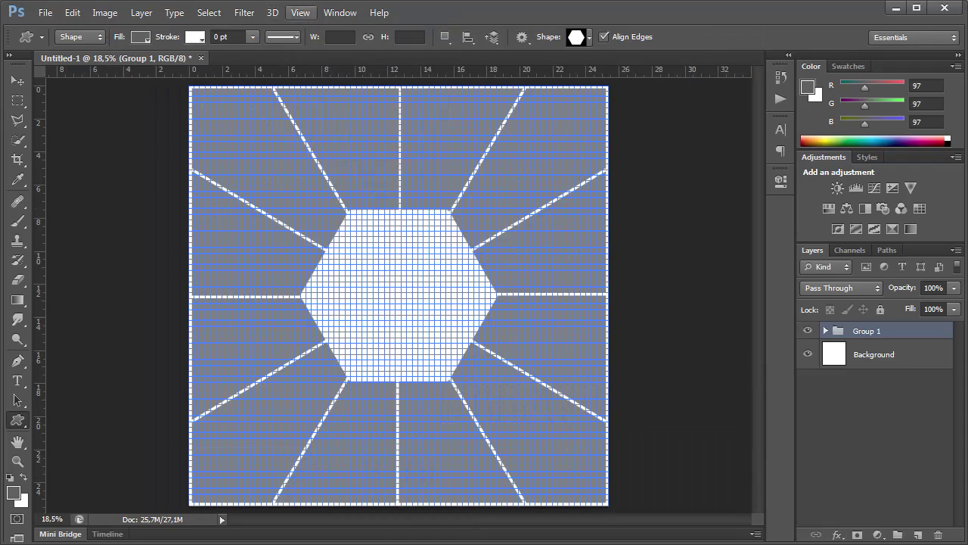
{"action": "left_click", "coordinate": [301, 13]}
{"action": "mouse_move", "coordinate": [316, 293]}
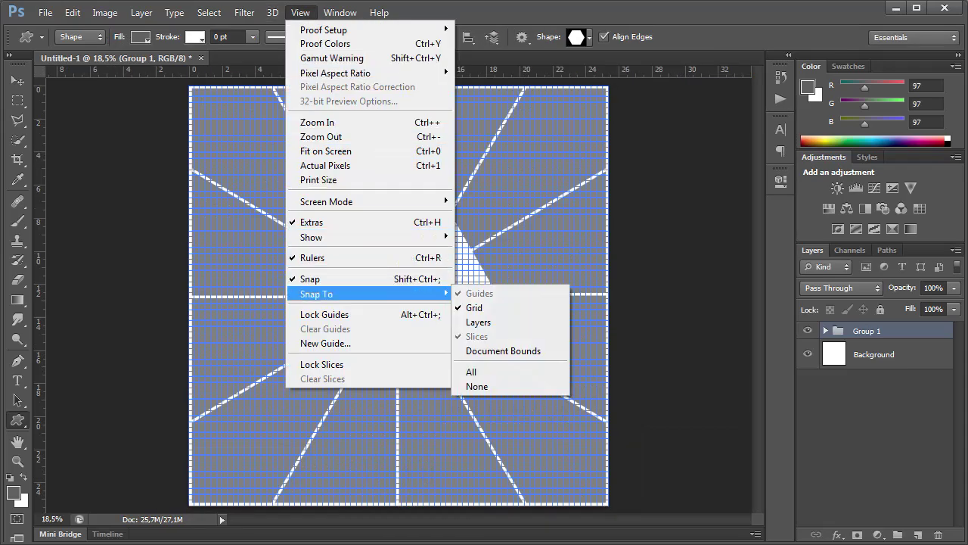
{"action": "left_click", "coordinate": [475, 279]}
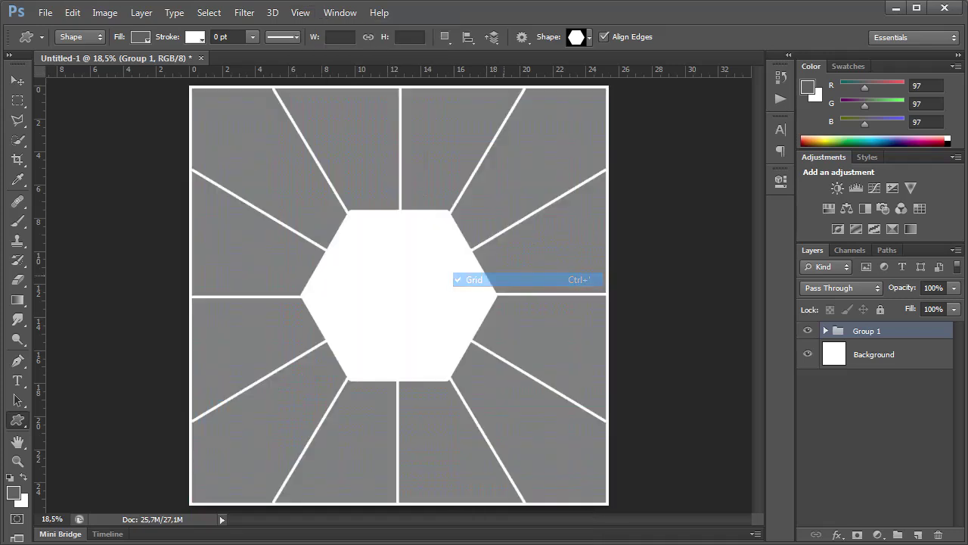
{"action": "left_click", "coordinate": [825, 330]}
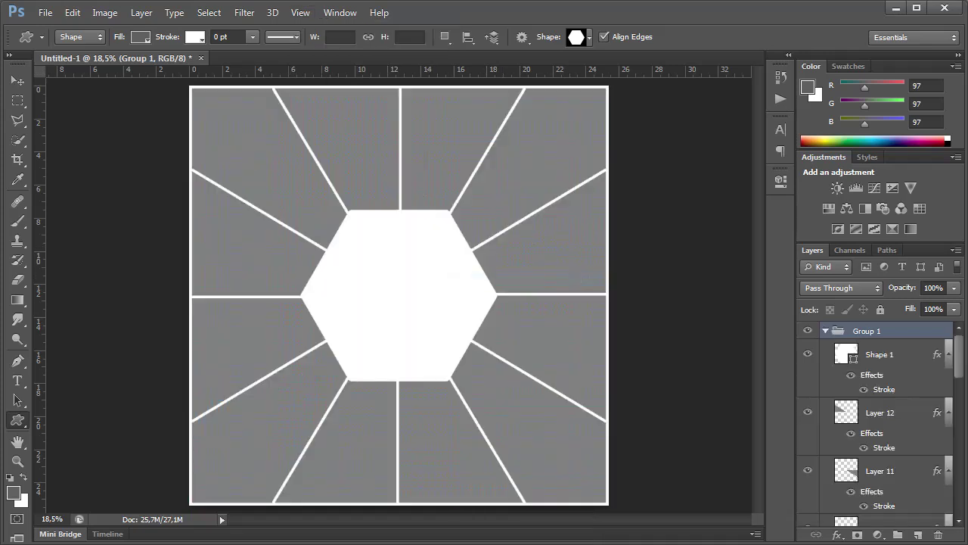
{"action": "left_click", "coordinate": [880, 412]}
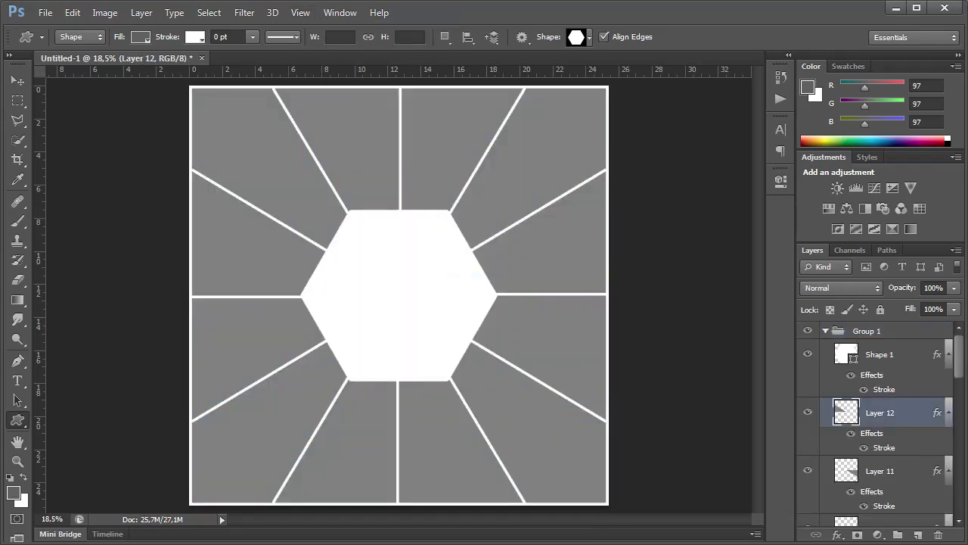
Step: Place the bridge photo from the D: drive Gambar collage folder into the document
{"action": "left_click", "coordinate": [45, 13]}
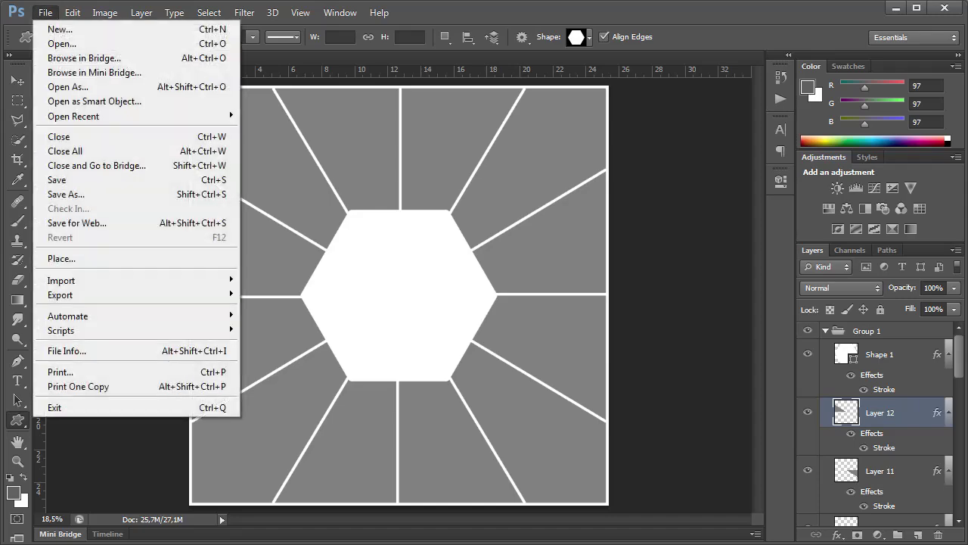
{"action": "left_click", "coordinate": [62, 259]}
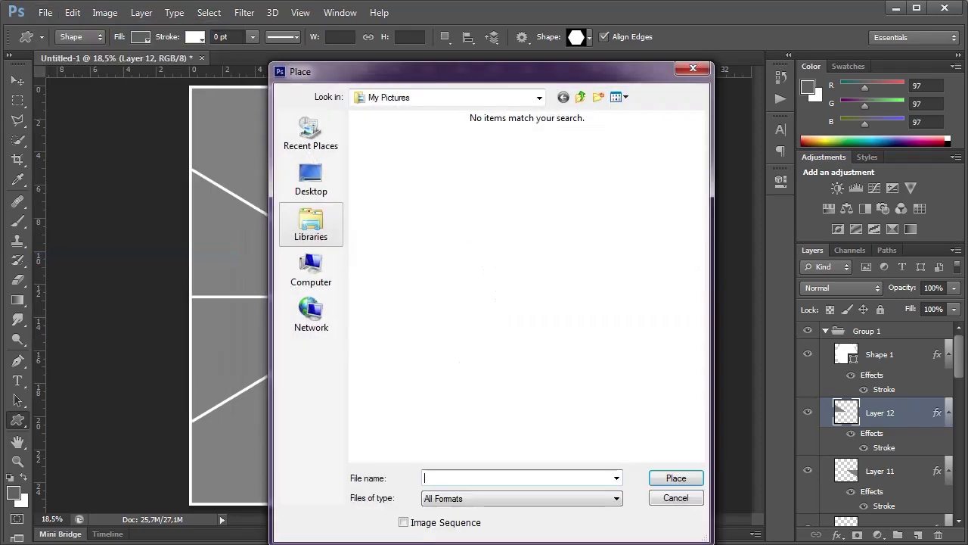
{"action": "left_click", "coordinate": [540, 97]}
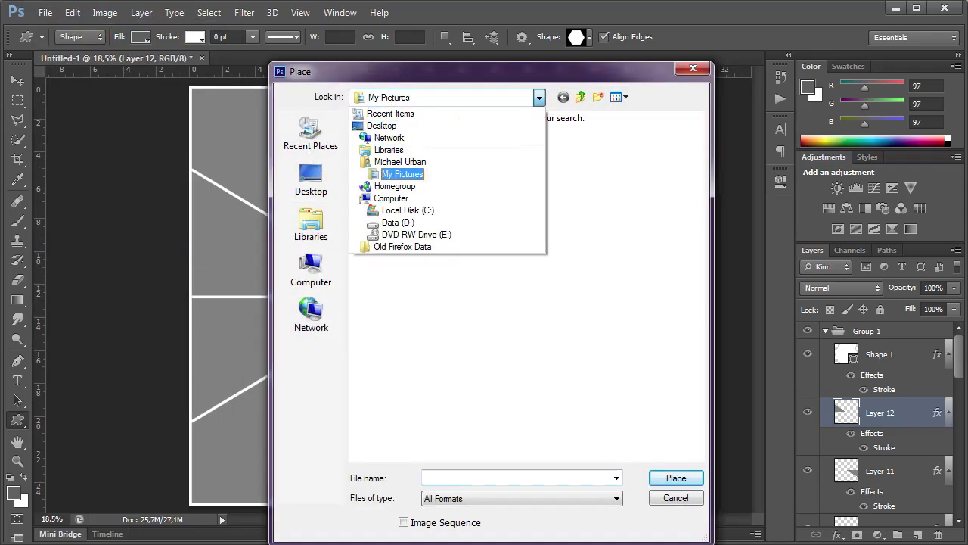
{"action": "left_click", "coordinate": [401, 223]}
{"action": "double_click", "coordinate": [378, 164]}
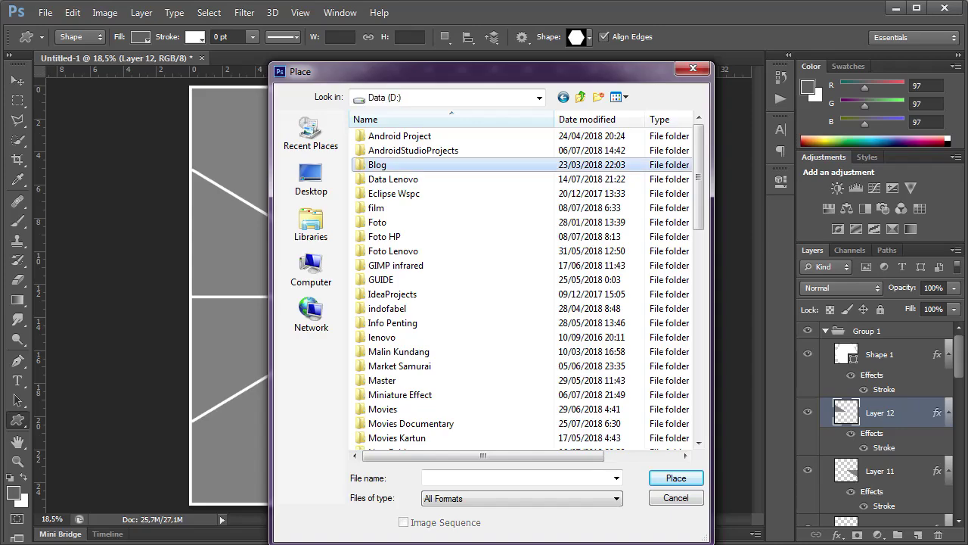
{"action": "double_click", "coordinate": [386, 179]}
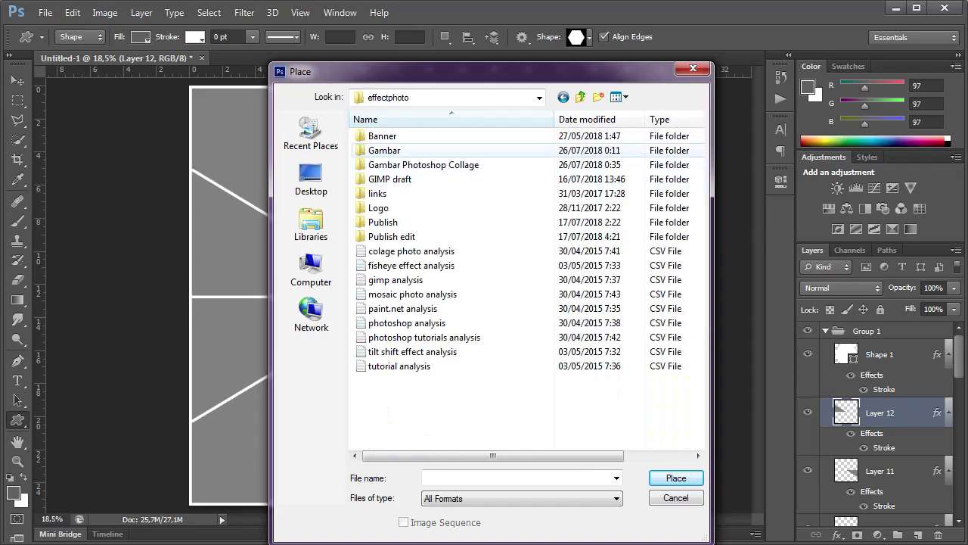
{"action": "double_click", "coordinate": [385, 150]}
{"action": "scroll", "coordinate": [454, 288], "scroll_direction": "down", "scroll_amount": 4}
{"action": "scroll", "coordinate": [454, 288], "scroll_direction": "down", "scroll_amount": 7}
{"action": "scroll", "coordinate": [454, 264], "scroll_direction": "down", "scroll_amount": 12}
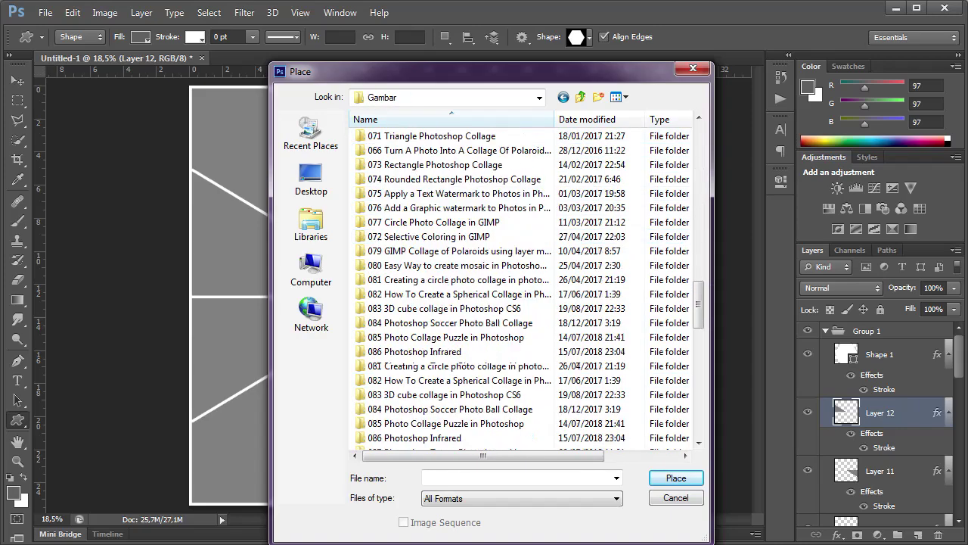
{"action": "scroll", "coordinate": [453, 265], "scroll_direction": "down", "scroll_amount": 5}
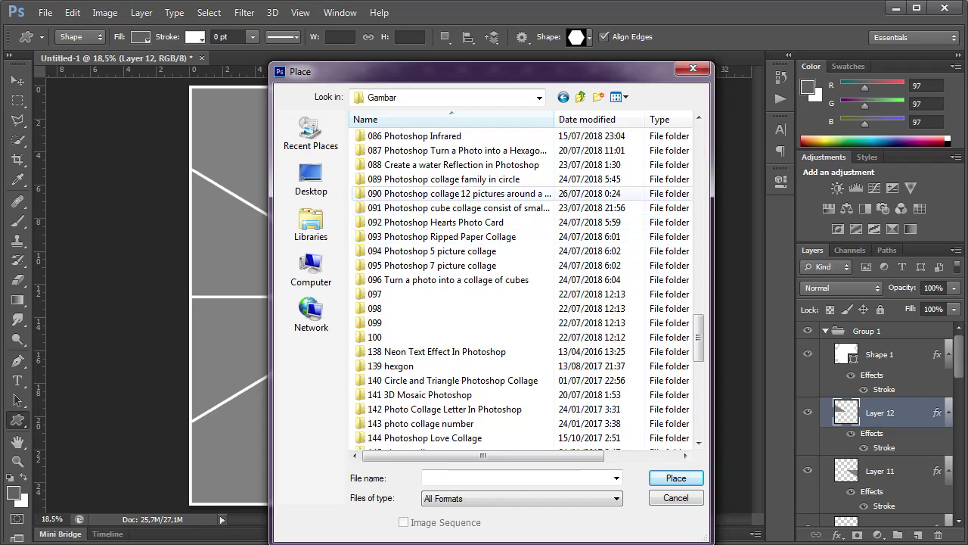
{"action": "double_click", "coordinate": [454, 193]}
{"action": "double_click", "coordinate": [549, 162]}
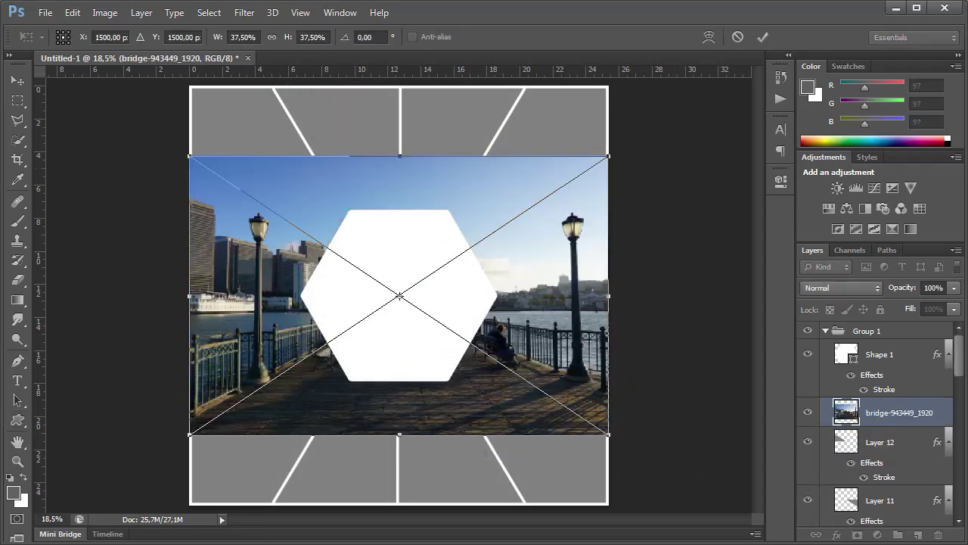
{"action": "left_click", "coordinate": [762, 36]}
Step: Clip the bridge photo to Layer 12 and scale it to 20.06% to fill the left wedge
{"action": "left_click", "coordinate": [142, 13]}
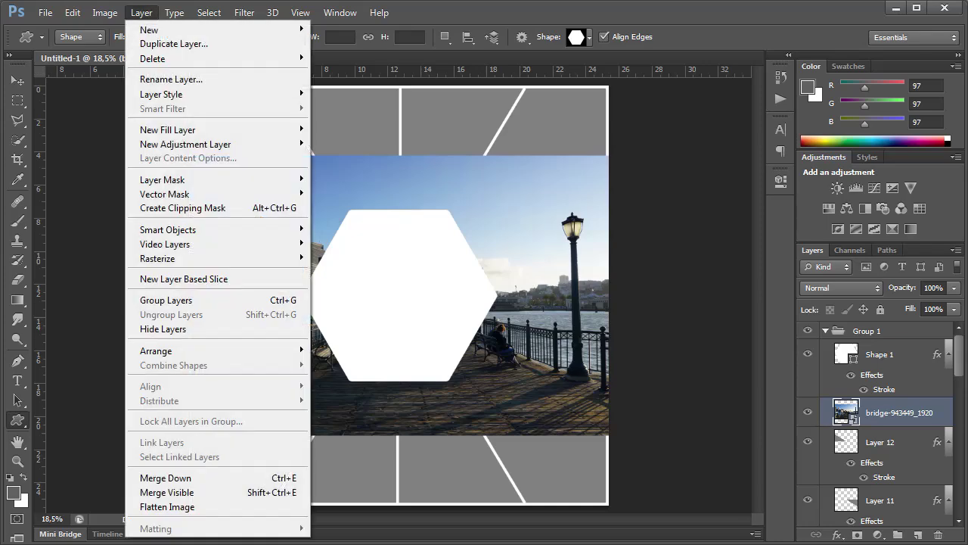
{"action": "left_click", "coordinate": [182, 208]}
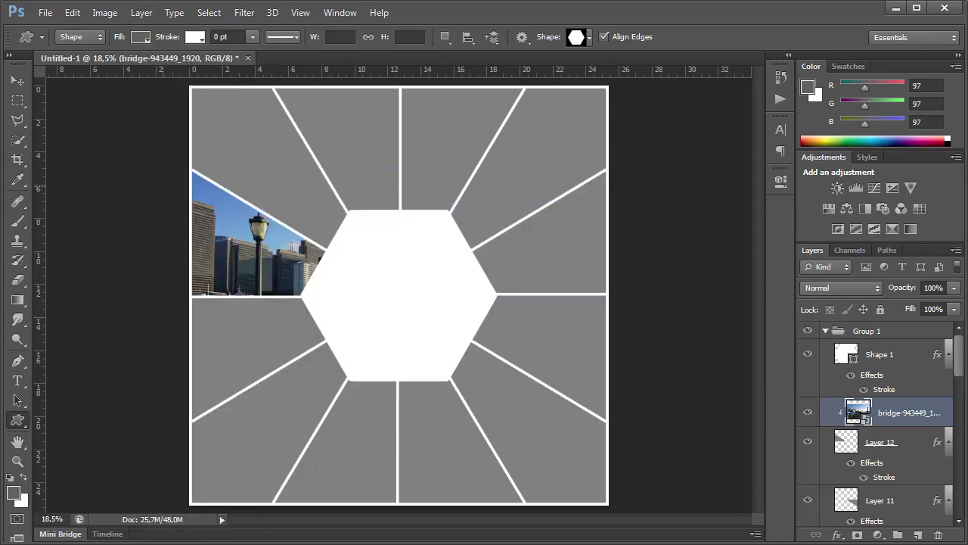
{"action": "left_click", "coordinate": [71, 13]}
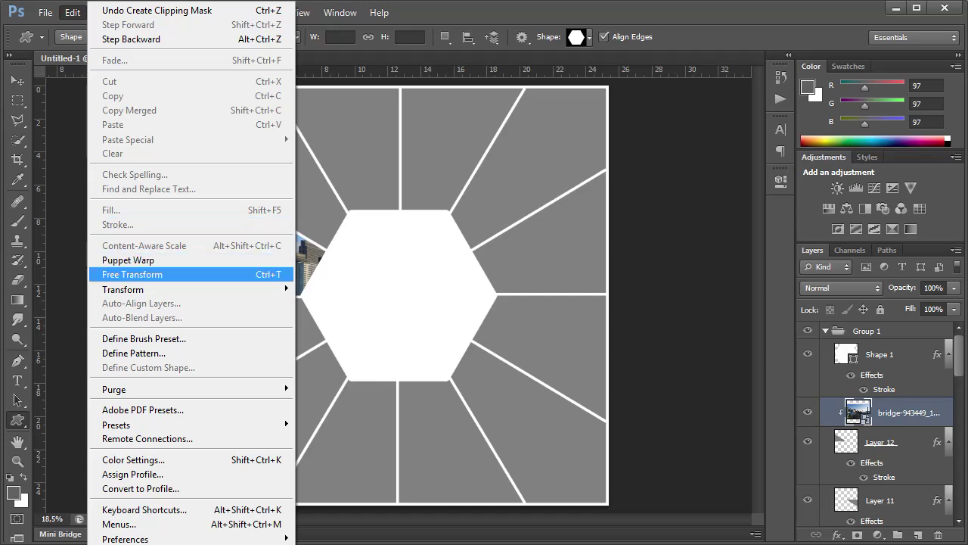
{"action": "left_click", "coordinate": [128, 272]}
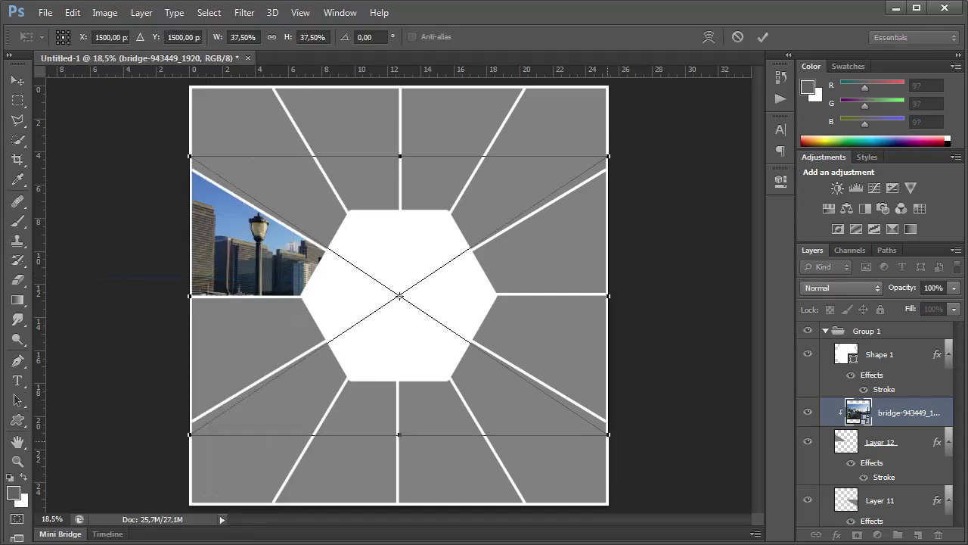
{"action": "left_click_drag", "start_coordinate": [608, 434], "coordinate": [413, 304]}
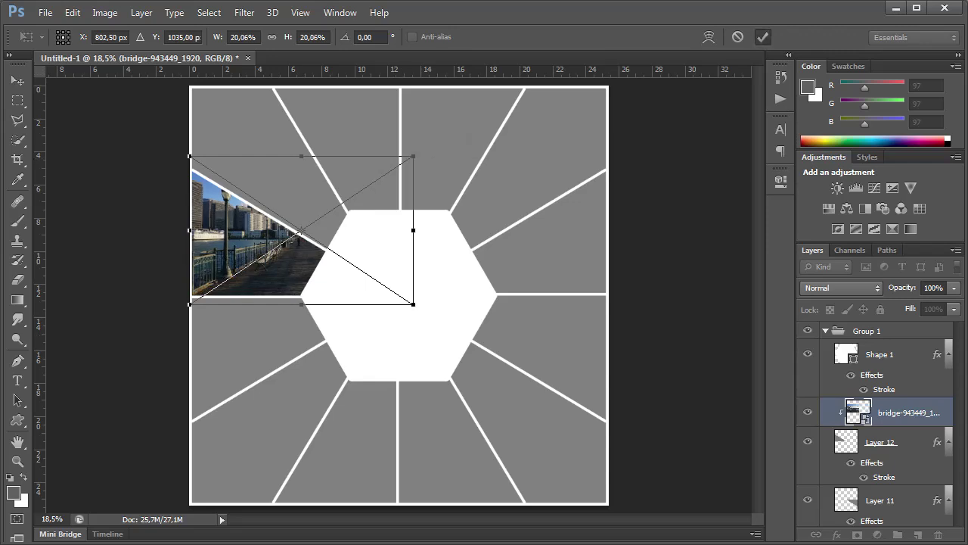
{"action": "key", "text": "Return"}
{"action": "key", "text": "u"}
{"action": "scroll", "coordinate": [878, 423], "scroll_direction": "down", "scroll_amount": 3}
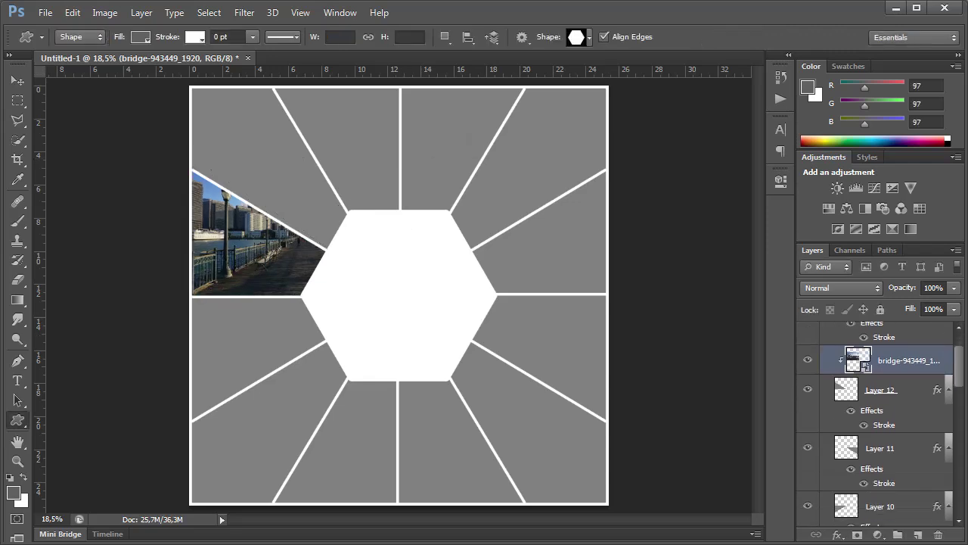
{"action": "scroll", "coordinate": [877, 424], "scroll_direction": "down", "scroll_amount": 1}
{"action": "left_click", "coordinate": [881, 430]}
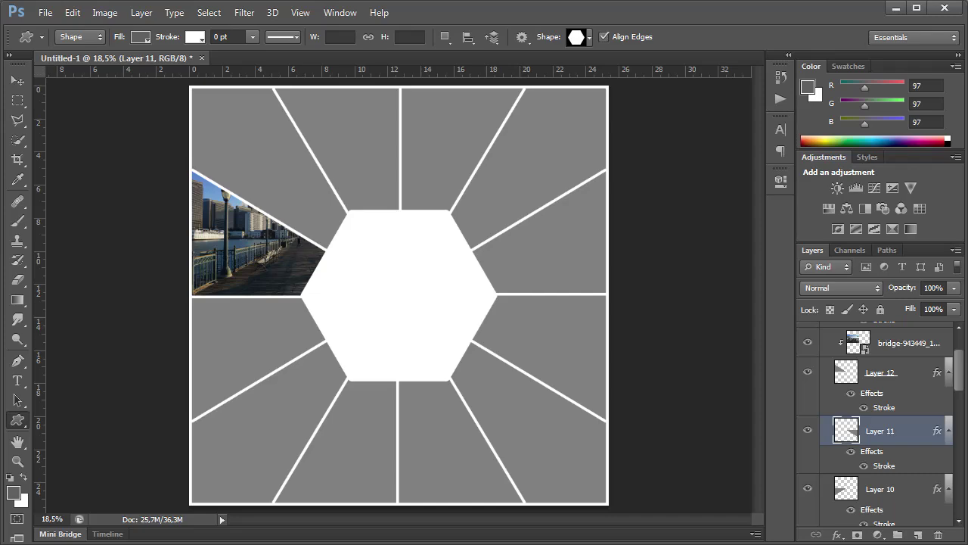
Step: Place the coast photo, clip it to Layer 11, and scale it into the right wedge
{"action": "left_click", "coordinate": [46, 12]}
{"action": "left_click", "coordinate": [61, 257]}
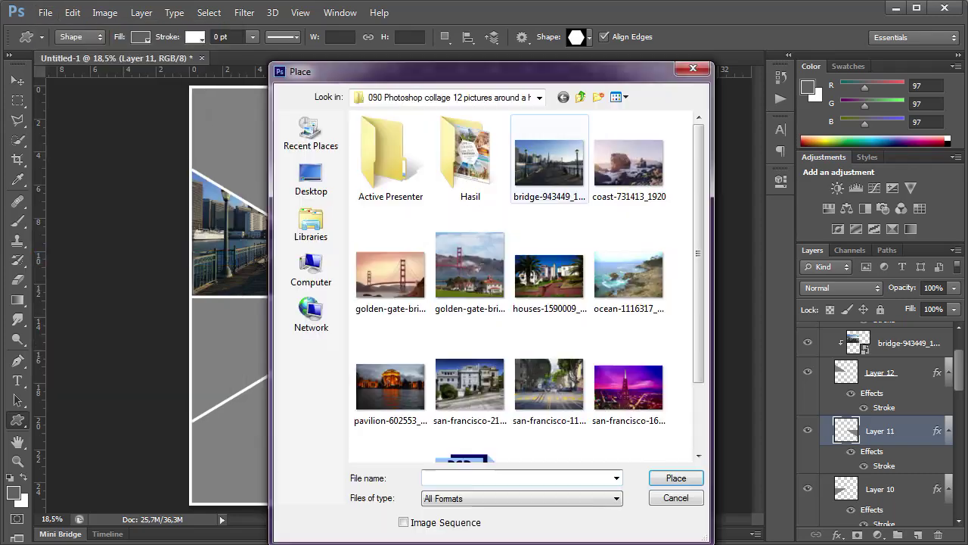
{"action": "double_click", "coordinate": [656, 155]}
{"action": "key", "text": "Return"}
{"action": "left_click", "coordinate": [140, 12]}
{"action": "left_click", "coordinate": [152, 207]}
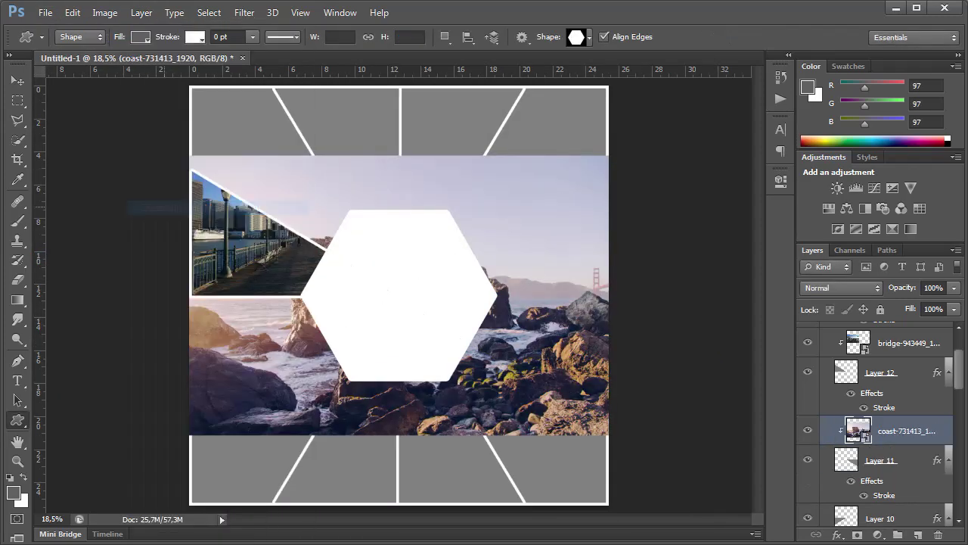
{"action": "left_click", "coordinate": [72, 12]}
{"action": "left_click", "coordinate": [133, 274]}
{"action": "mouse_move", "coordinate": [191, 88]}
{"action": "left_mouse_down"}
{"action": "mouse_move", "coordinate": [388, 288]}
{"action": "mouse_move", "coordinate": [406, 287]}
{"action": "left_mouse_up"}
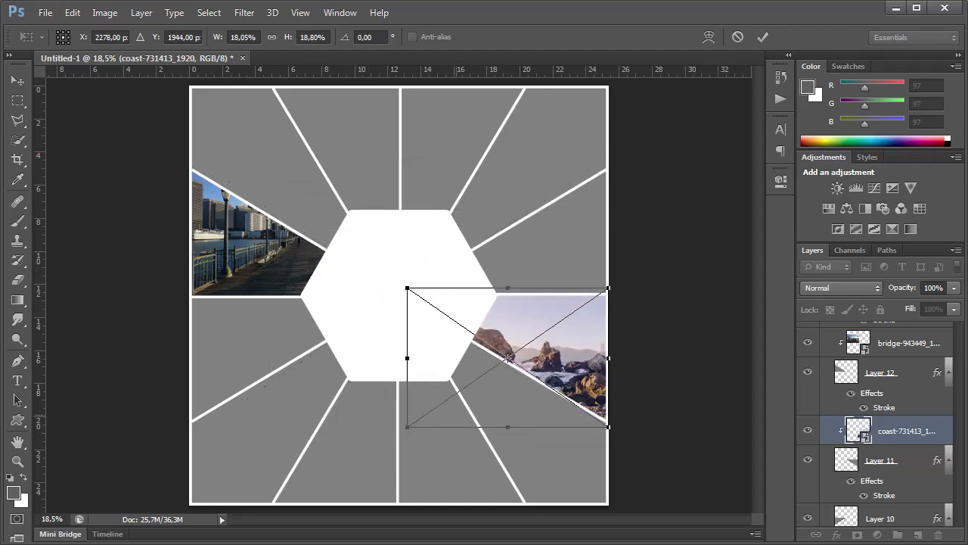
{"action": "left_click", "coordinate": [17, 420]}
Step: Place the Golden Gate photo, clip it to Layer 10, and fit it into the lower-left wedge
{"action": "left_click", "coordinate": [45, 12]}
{"action": "left_click", "coordinate": [68, 240]}
{"action": "double_click", "coordinate": [469, 270]}
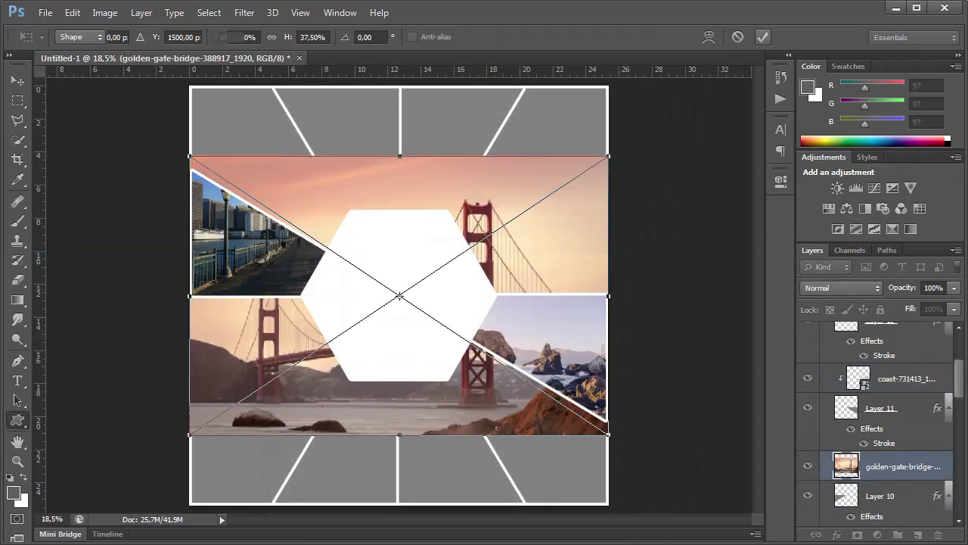
{"action": "key", "text": "ctrl+alt+g"}
{"action": "left_click_drag", "start_coordinate": [608, 156], "coordinate": [404, 284]}
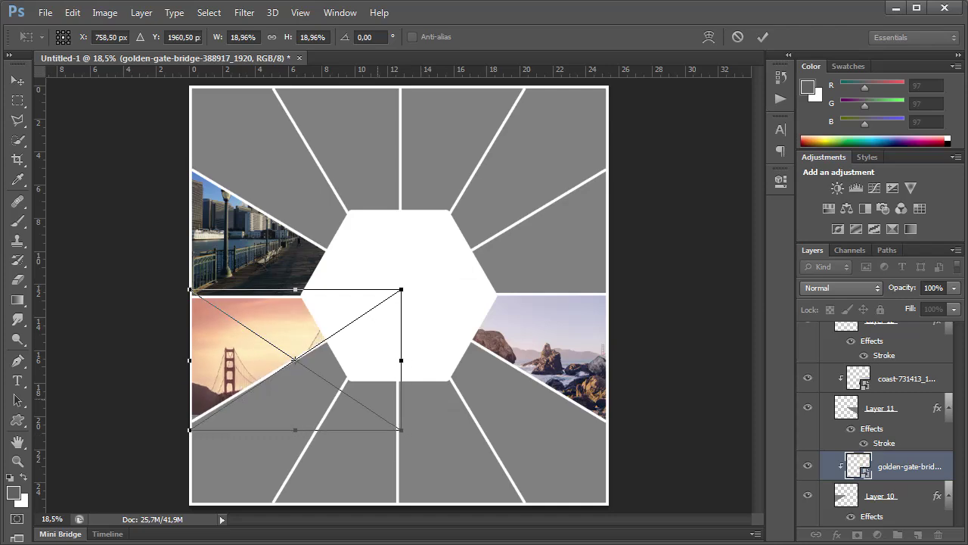
{"action": "left_click_drag", "start_coordinate": [302, 355], "coordinate": [274, 334]}
{"action": "key", "text": "Return"}
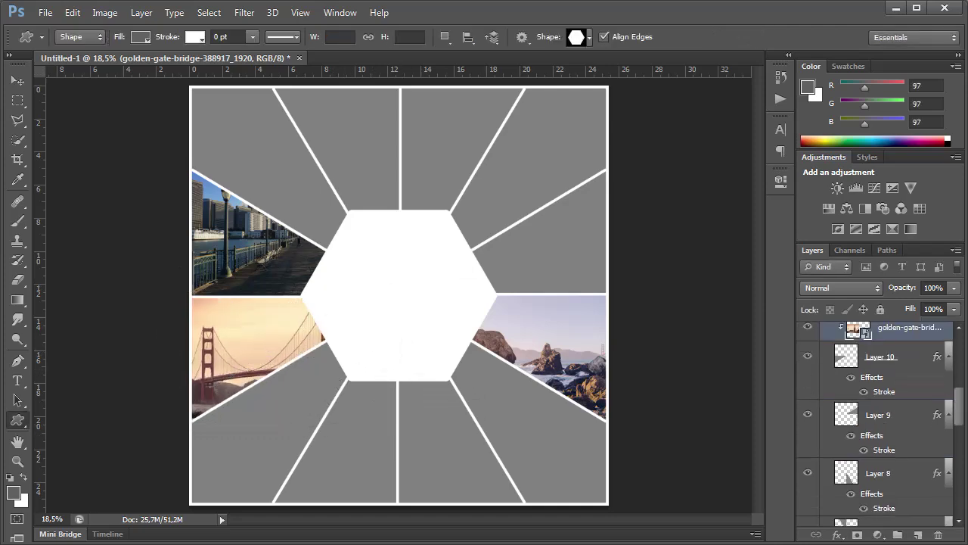
Step: Place the harbour photo above Layer 9 and shrink it into the upper-right wedge
{"action": "left_click", "coordinate": [878, 409]}
{"action": "left_click", "coordinate": [45, 12]}
{"action": "left_click", "coordinate": [68, 241]}
{"action": "double_click", "coordinate": [320, 320]}
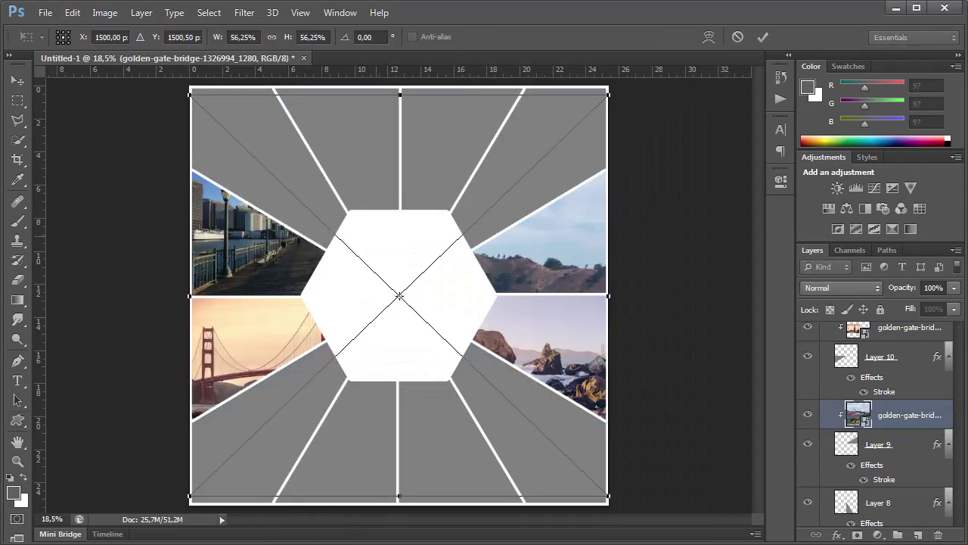
{"action": "left_click_drag", "start_coordinate": [190, 504], "coordinate": [432, 304]}
{"action": "key", "text": "Return"}
Step: Place the houses photo, clip it, and fit it over the bottom-middle wedge
{"action": "left_click", "coordinate": [877, 444]}
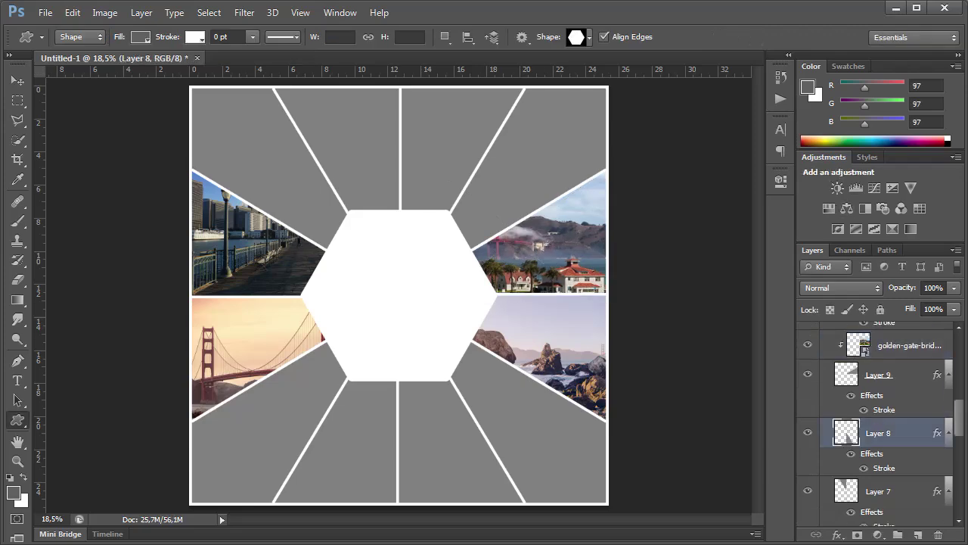
{"action": "left_click", "coordinate": [46, 13]}
{"action": "left_click", "coordinate": [76, 261]}
{"action": "mouse_move", "coordinate": [609, 501]}
{"action": "left_mouse_down"}
{"action": "mouse_move", "coordinate": [710, 490]}
{"action": "mouse_move", "coordinate": [654, 488]}
{"action": "left_mouse_up"}
{"action": "left_click", "coordinate": [141, 12]}
{"action": "left_click", "coordinate": [357, 205]}
{"action": "key", "text": "ctrl+minus"}
{"action": "left_click_drag", "start_coordinate": [655, 222], "coordinate": [525, 318]}
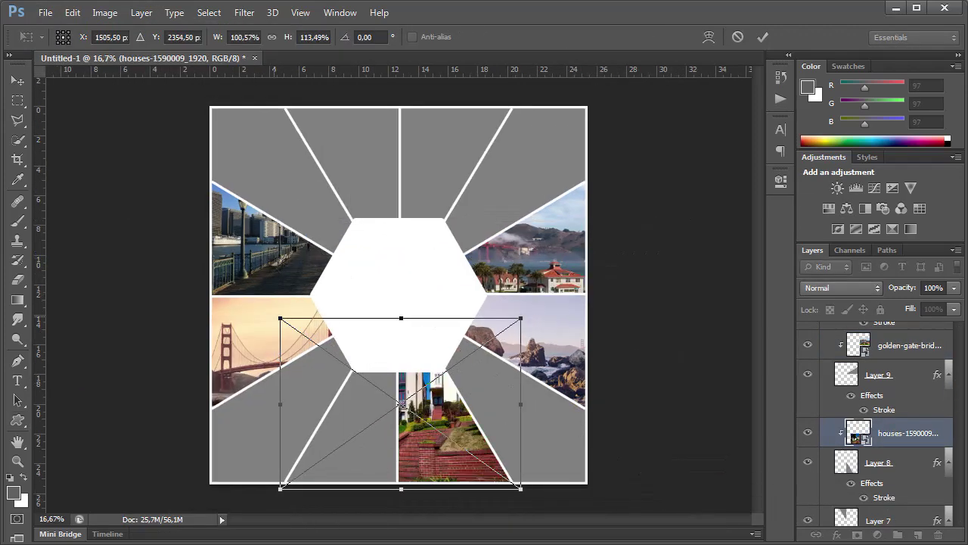
{"action": "left_click_drag", "start_coordinate": [281, 318], "coordinate": [346, 341]}
{"action": "key", "text": "Return"}
Step: Place the rocky ocean photo, clip it, and move it into the top wedge
{"action": "left_click", "coordinate": [878, 520]}
{"action": "left_click", "coordinate": [45, 13]}
{"action": "left_click", "coordinate": [75, 257]}
{"action": "double_click", "coordinate": [628, 270]}
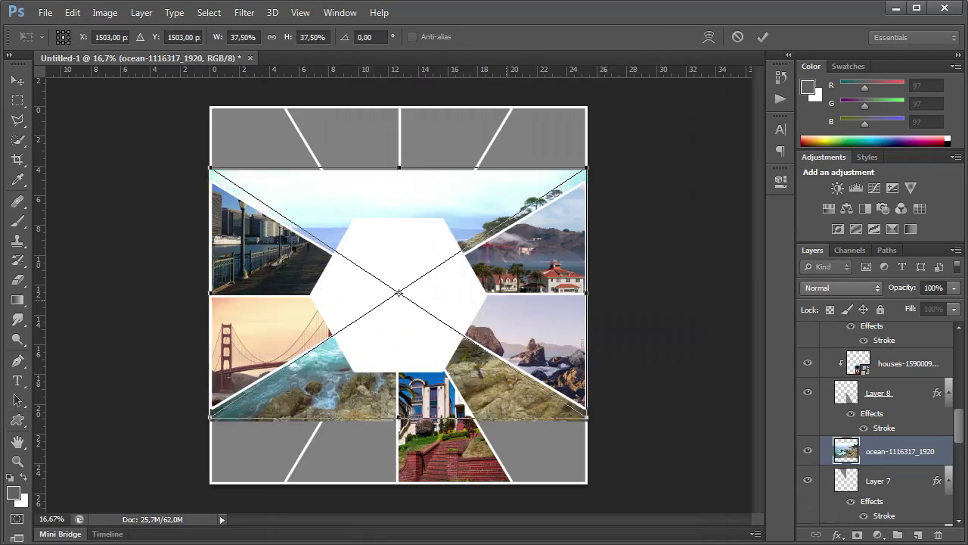
{"action": "left_click_drag", "start_coordinate": [588, 410], "coordinate": [585, 344]}
{"action": "left_click", "coordinate": [141, 13]}
{"action": "left_click", "coordinate": [227, 208]}
{"action": "left_click_drag", "start_coordinate": [397, 219], "coordinate": [397, 152]}
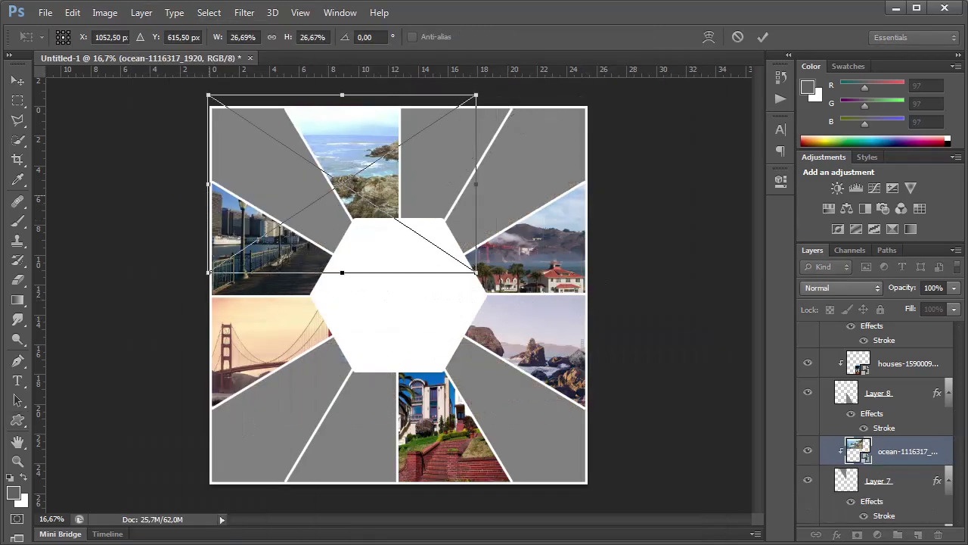
{"action": "key", "text": "Return"}
Step: Select the next wedge layer and place the pavilion photo
{"action": "left_click", "coordinate": [878, 399]}
{"action": "left_click", "coordinate": [45, 13]}
{"action": "left_click", "coordinate": [76, 257]}
Step: Clip the pavilion photo and scale it into the bottom wedge
{"action": "left_click", "coordinate": [141, 13]}
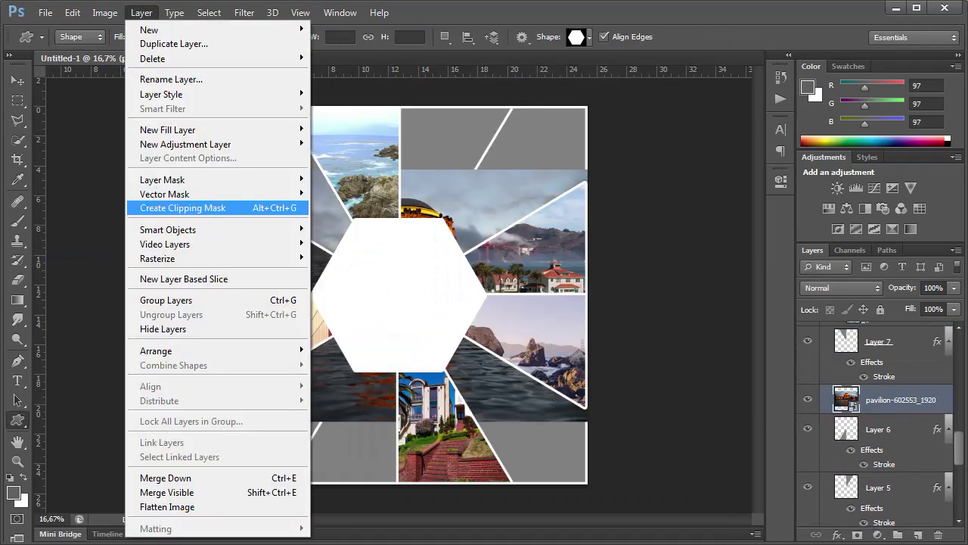
{"action": "left_click", "coordinate": [220, 208]}
{"action": "left_click_drag", "start_coordinate": [399, 295], "coordinate": [399, 370]}
{"action": "left_click_drag", "start_coordinate": [587, 244], "coordinate": [422, 350]}
{"action": "key", "text": "Return"}
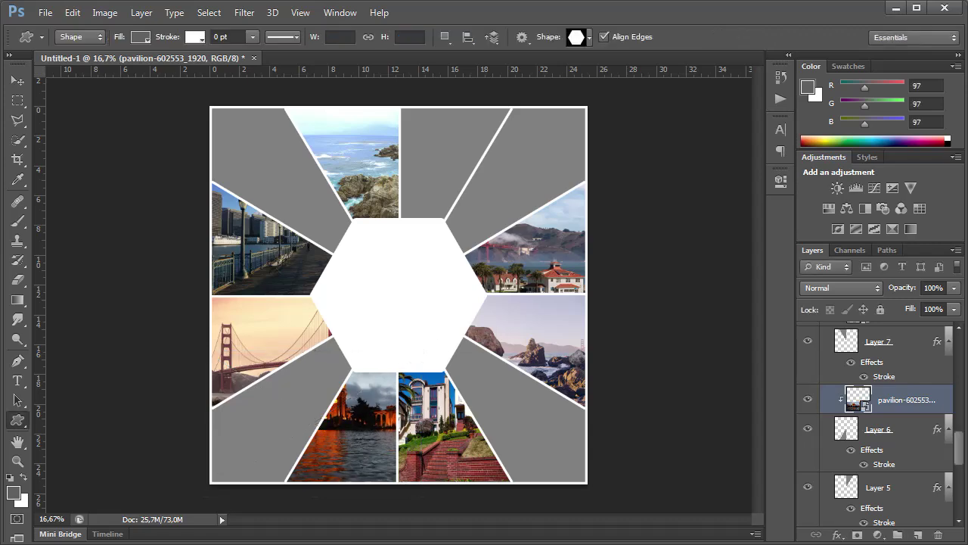
Step: Place the house photo, clip it, and shrink it into the top wedge
{"action": "left_click", "coordinate": [878, 487]}
{"action": "left_click", "coordinate": [45, 13]}
{"action": "left_click", "coordinate": [76, 257]}
{"action": "left_click", "coordinate": [400, 379]}
{"action": "left_click", "coordinate": [618, 469]}
{"action": "left_click", "coordinate": [142, 13]}
{"action": "left_click", "coordinate": [220, 207]}
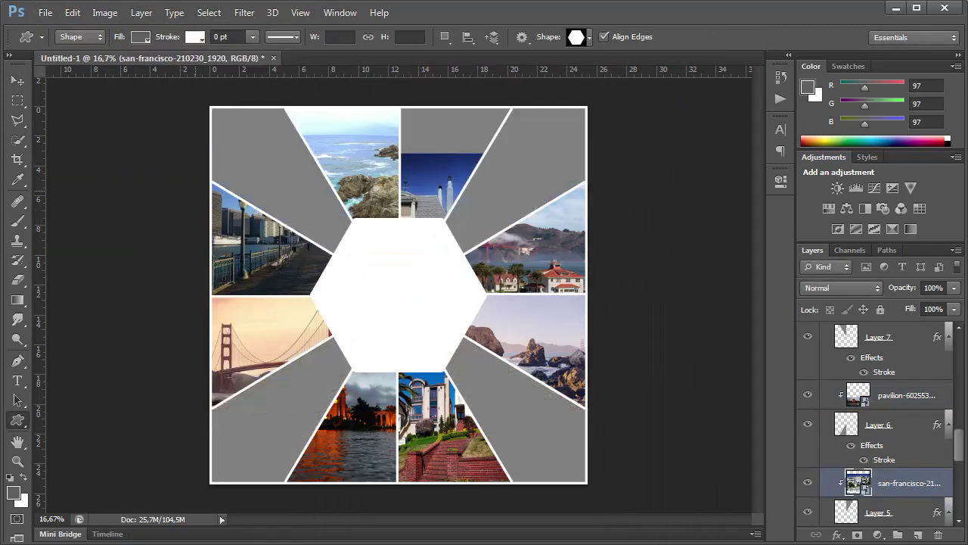
{"action": "key", "text": "ctrl+t"}
{"action": "left_click_drag", "start_coordinate": [211, 481], "coordinate": [319, 295]}
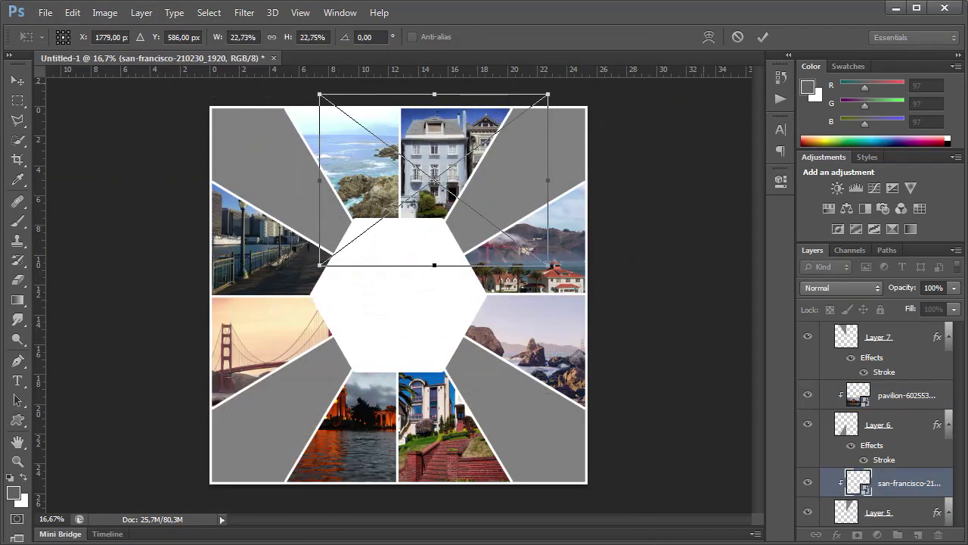
{"action": "key", "text": "Return"}
Step: Place the street photo, clip it, and fit it into the lower-left wedge
{"action": "left_click", "coordinate": [877, 431]}
{"action": "left_click", "coordinate": [46, 13]}
{"action": "left_click", "coordinate": [76, 257]}
{"action": "left_click", "coordinate": [611, 384]}
{"action": "left_click", "coordinate": [615, 473]}
{"action": "key", "text": "Return"}
{"action": "left_click", "coordinate": [142, 12]}
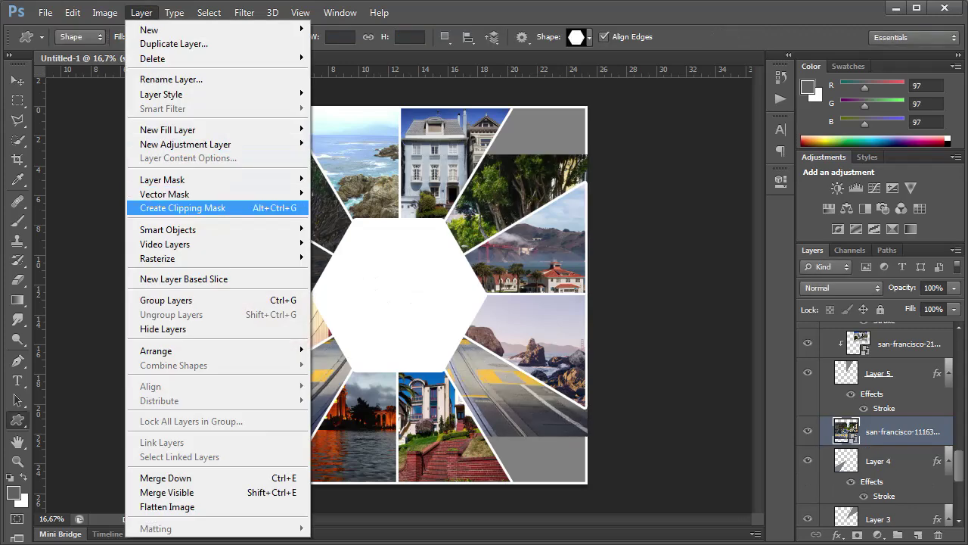
{"action": "left_click", "coordinate": [194, 205]}
{"action": "key", "text": "ctrl+t"}
{"action": "left_click_drag", "start_coordinate": [399, 295], "coordinate": [373, 357]}
{"action": "left_click_drag", "start_coordinate": [562, 217], "coordinate": [409, 327]}
{"action": "key", "text": "Return"}
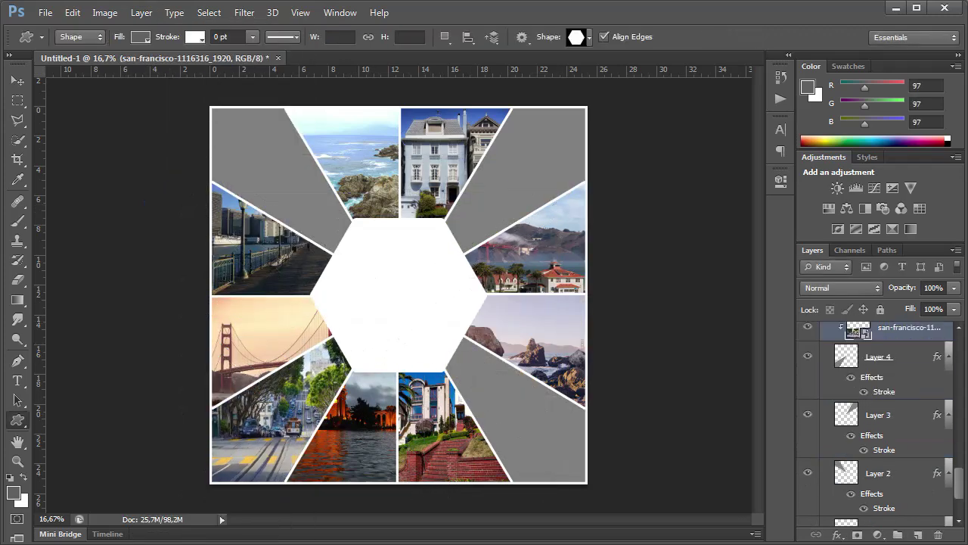
Step: Place the purple skyline photo over the top-right wedge and clip it
{"action": "left_click", "coordinate": [877, 414]}
{"action": "left_click", "coordinate": [45, 13]}
{"action": "left_click", "coordinate": [65, 255]}
{"action": "double_click", "coordinate": [611, 384]}
{"action": "left_click_drag", "start_coordinate": [497, 227], "coordinate": [714, 97]}
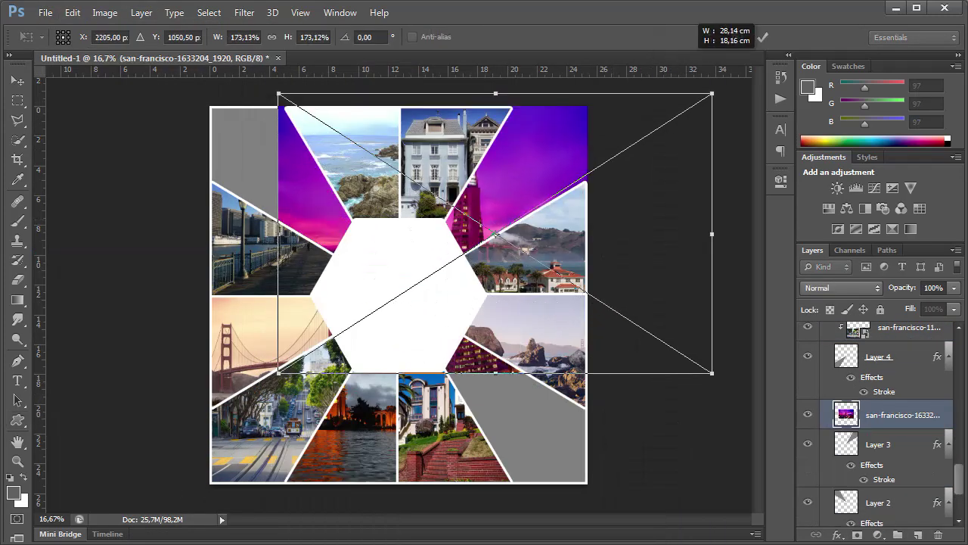
{"action": "left_click_drag", "start_coordinate": [277, 292], "coordinate": [417, 281]}
{"action": "key", "text": "Return"}
{"action": "left_click", "coordinate": [141, 12]}
{"action": "left_click", "coordinate": [194, 207]}
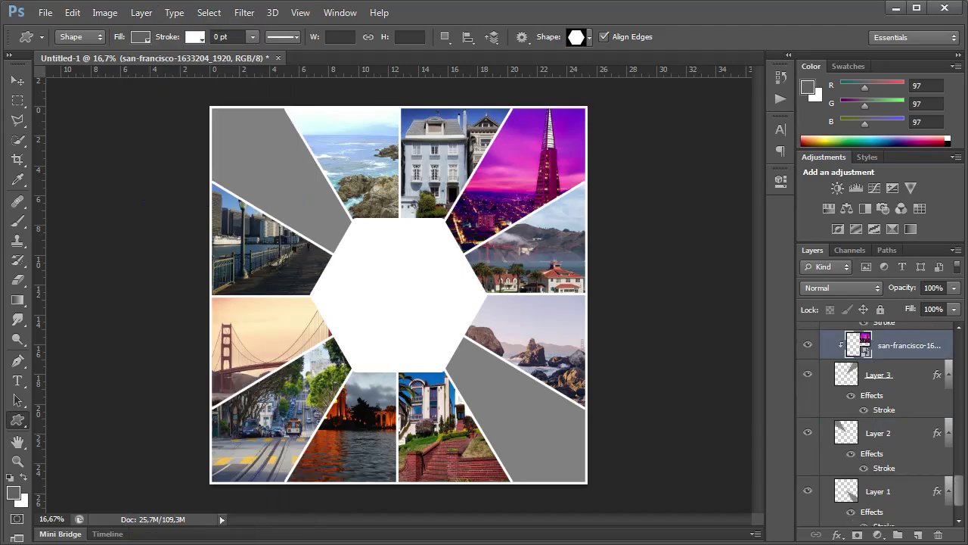
Step: Place the Golden Gate night photo and clip it into the top-left wedge
{"action": "left_click", "coordinate": [877, 432]}
{"action": "left_click", "coordinate": [45, 13]}
{"action": "left_click", "coordinate": [65, 255]}
{"action": "double_click", "coordinate": [469, 382]}
{"action": "left_click_drag", "start_coordinate": [583, 480], "coordinate": [432, 257]}
{"action": "key", "text": "Return"}
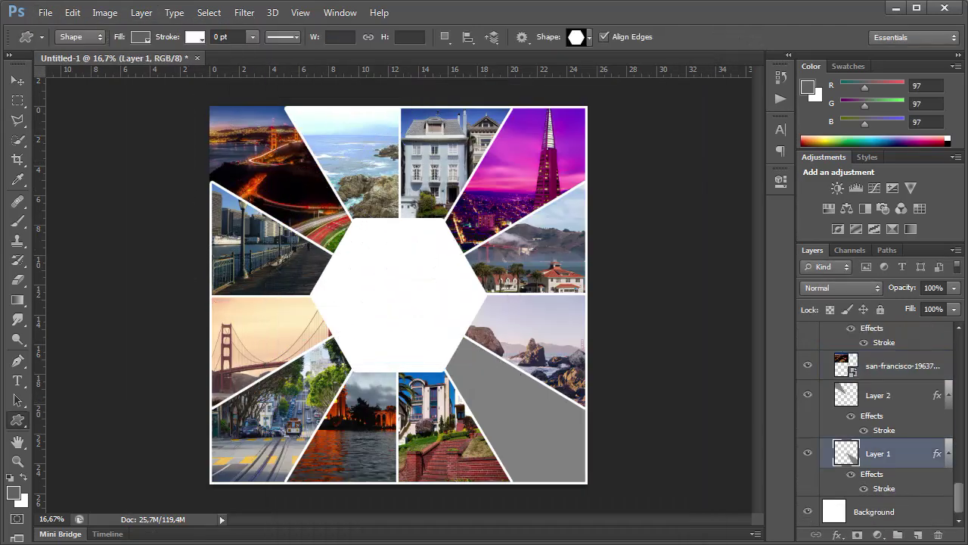
{"action": "left_click", "coordinate": [142, 13]}
{"action": "left_click", "coordinate": [194, 208]}
Step: Place and resize another photo over a remaining wedge layer
{"action": "left_click", "coordinate": [877, 453]}
{"action": "left_click", "coordinate": [45, 13]}
{"action": "left_click", "coordinate": [65, 255]}
{"action": "double_click", "coordinate": [548, 185]}
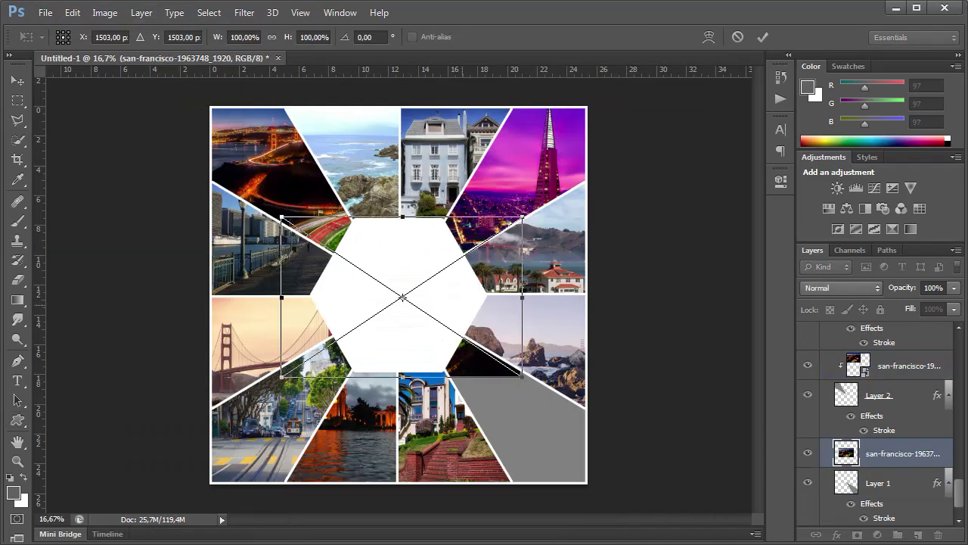
{"action": "left_click_drag", "start_coordinate": [583, 480], "coordinate": [454, 379]}
{"action": "left_click_drag", "start_coordinate": [401, 318], "coordinate": [514, 412]}
{"action": "key", "text": "Return"}
{"action": "left_click", "coordinate": [142, 13]}
{"action": "left_click", "coordinate": [195, 207]}
Step: Place the cable car photo, fit it, and clip it into the lower-right wedge
{"action": "left_click", "coordinate": [46, 13]}
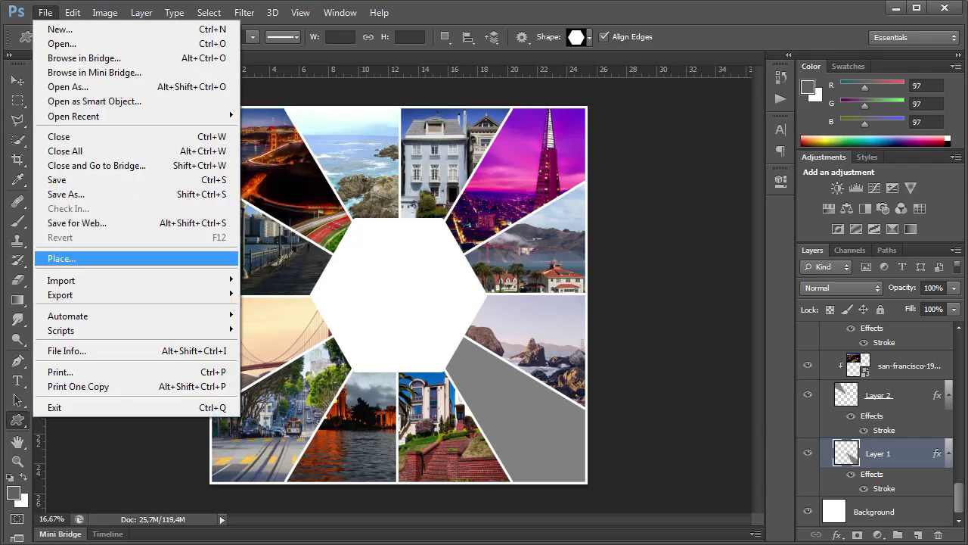
{"action": "left_click", "coordinate": [44, 255]}
{"action": "left_click", "coordinate": [510, 400]}
{"action": "left_click", "coordinate": [676, 472]}
{"action": "left_click_drag", "start_coordinate": [522, 279], "coordinate": [586, 383]}
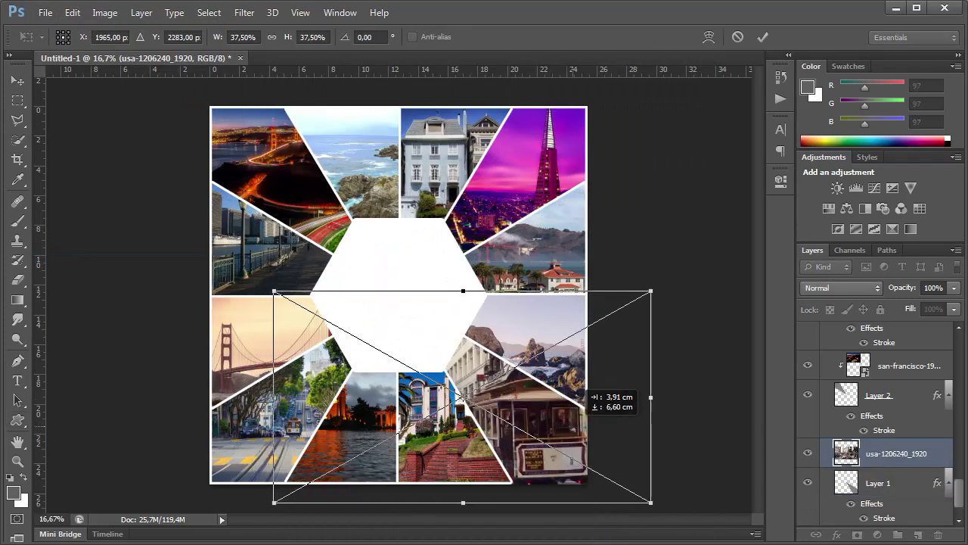
{"action": "left_click_drag", "start_coordinate": [275, 292], "coordinate": [338, 328]}
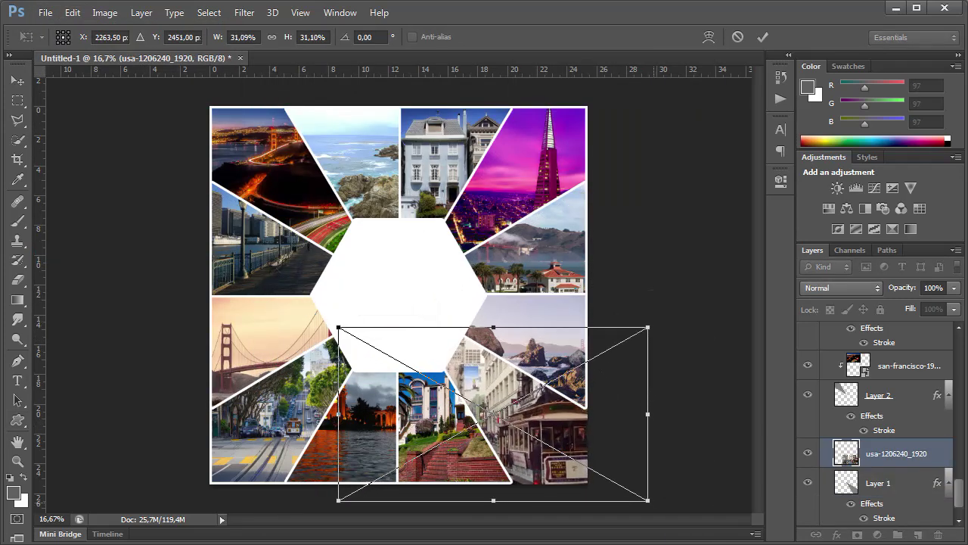
{"action": "key", "text": "Return"}
{"action": "left_click", "coordinate": [142, 13]}
{"action": "left_click", "coordinate": [195, 207]}
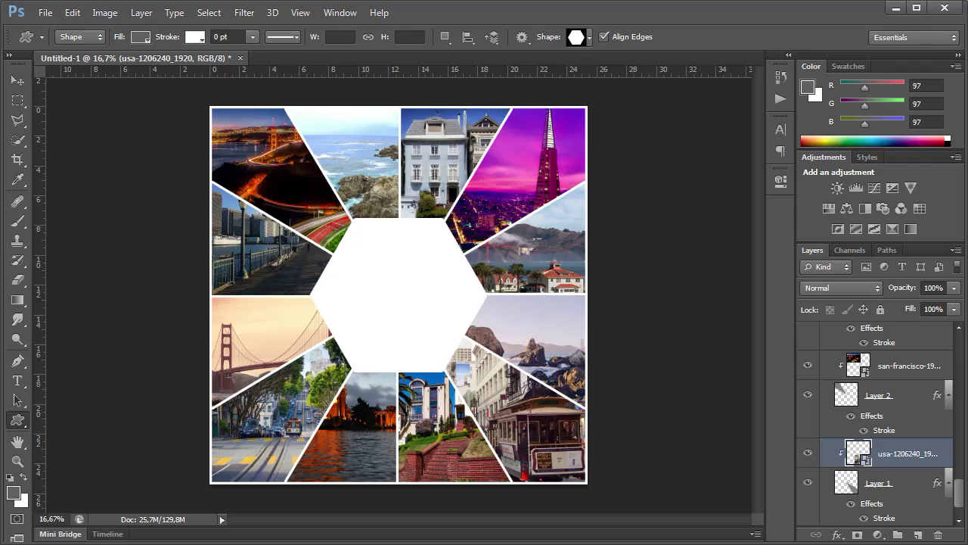
{"action": "scroll", "coordinate": [878, 423], "scroll_direction": "up", "scroll_amount": 5}
{"action": "scroll", "coordinate": [877, 424], "scroll_direction": "up", "scroll_amount": 5}
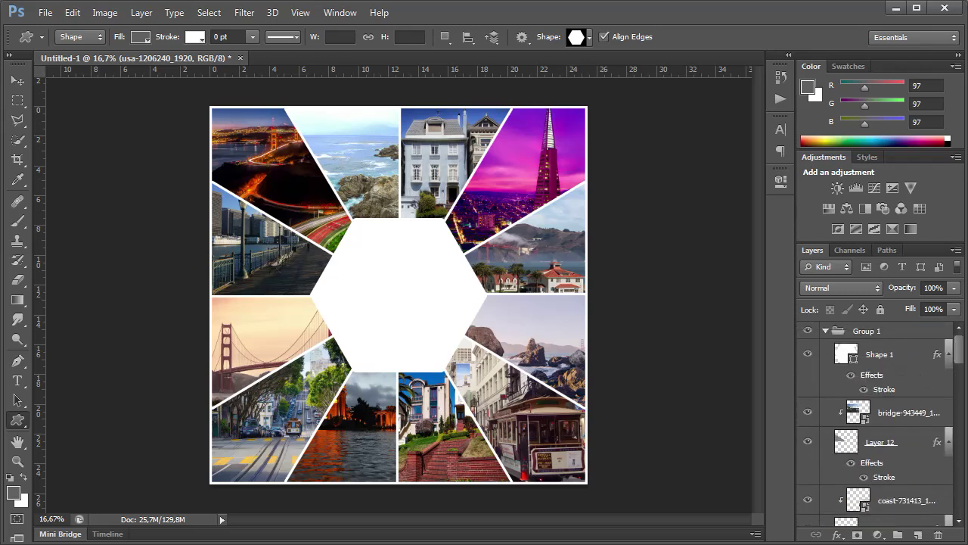
Step: Type 'YOUR TEXT HERE' centred inside the white hexagon above Shape 1
{"action": "left_click", "coordinate": [885, 354]}
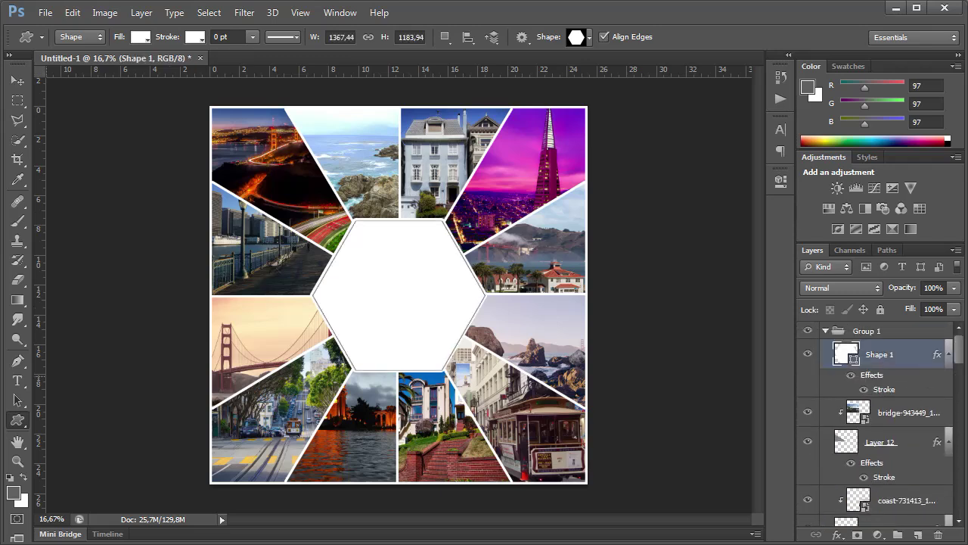
{"action": "left_click", "coordinate": [17, 380]}
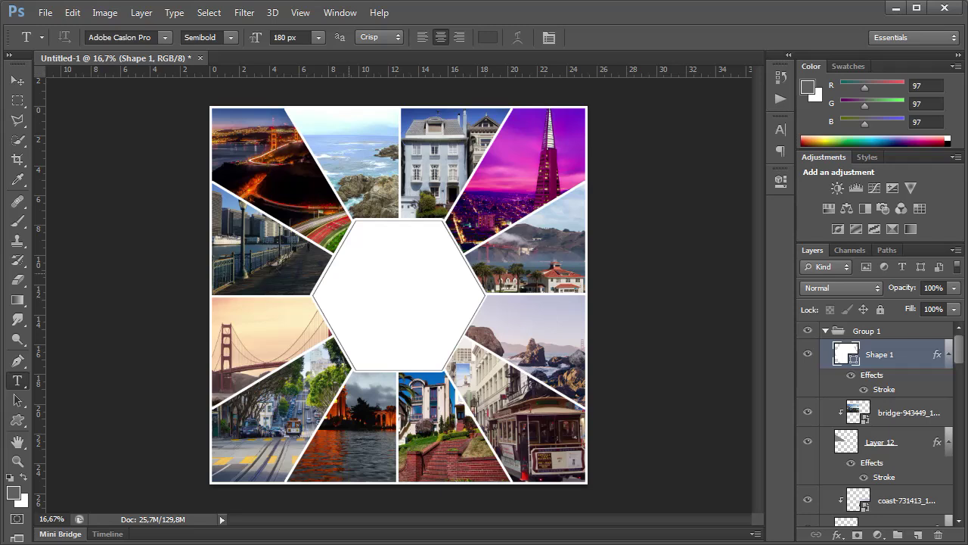
{"action": "left_click", "coordinate": [398, 295]}
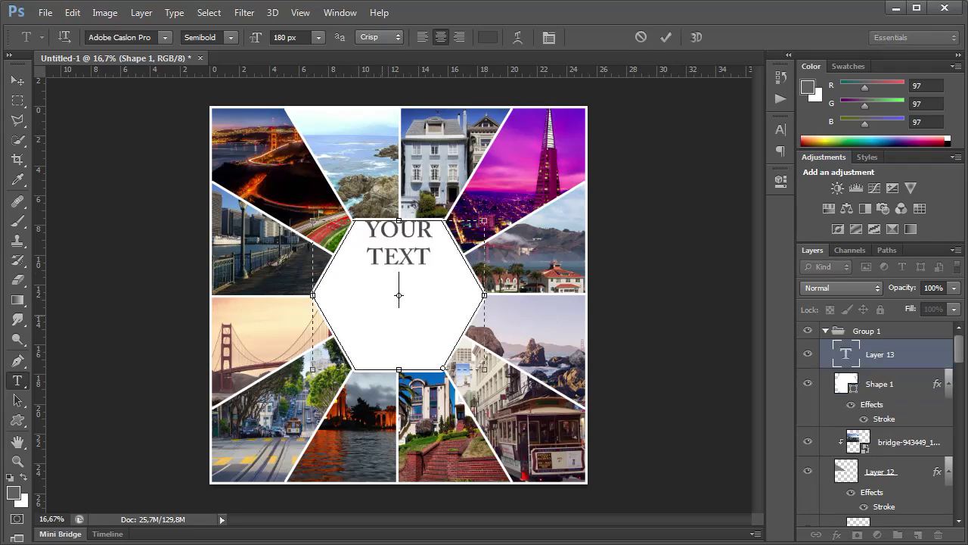
{"action": "type", "text": "HERE"}
{"action": "key", "text": "Return"}
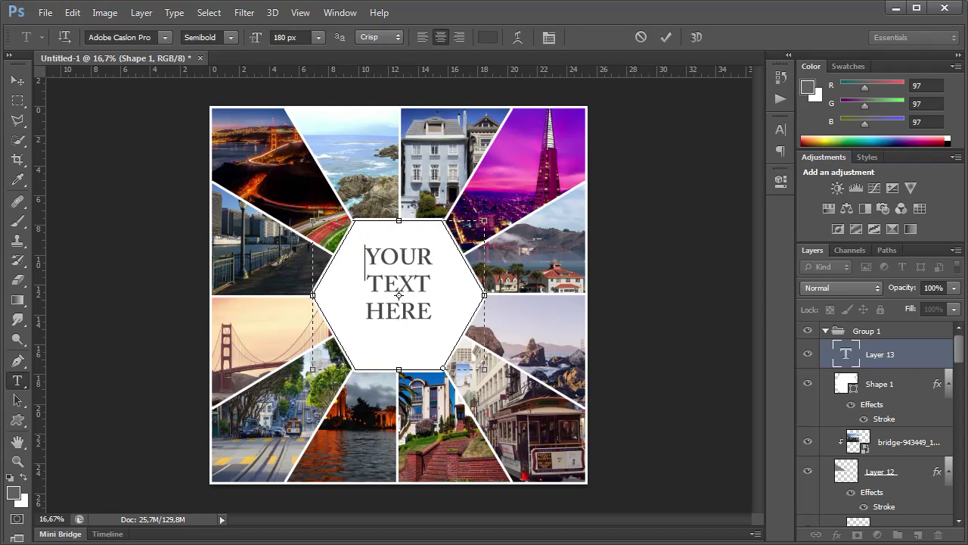
{"action": "key", "text": "Return"}
{"action": "left_click", "coordinate": [666, 36]}
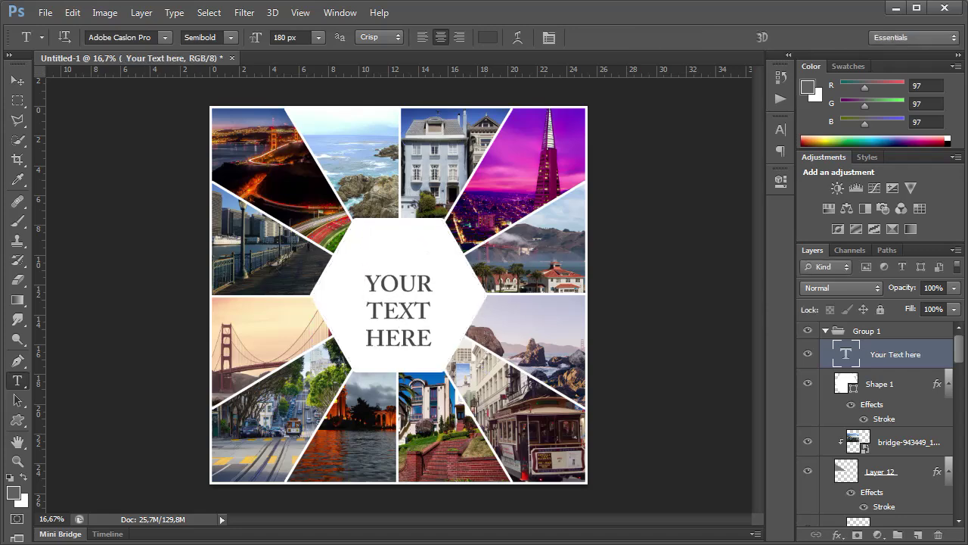
Step: Fit the canvas on screen and collapse Group 1
{"action": "left_click", "coordinate": [300, 12]}
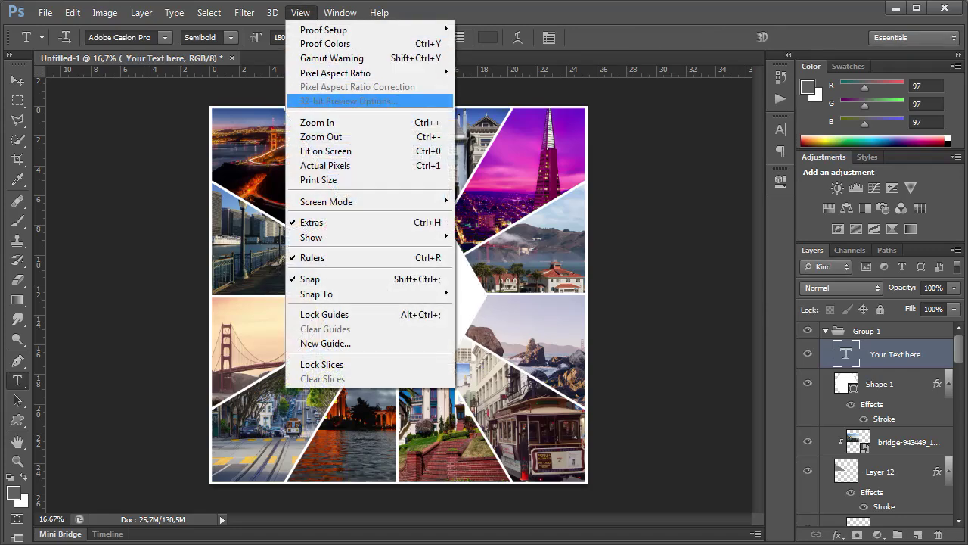
{"action": "left_click", "coordinate": [326, 151]}
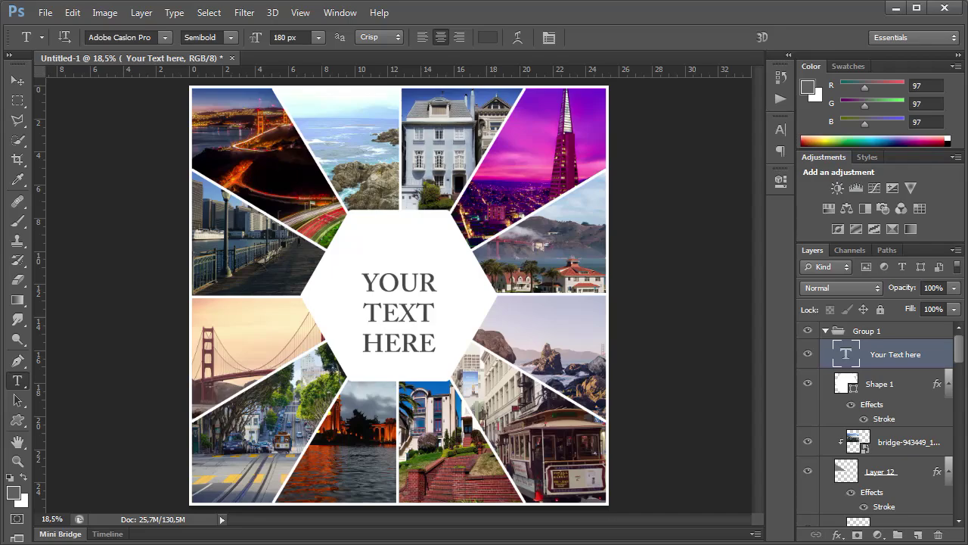
{"action": "left_click", "coordinate": [825, 331]}
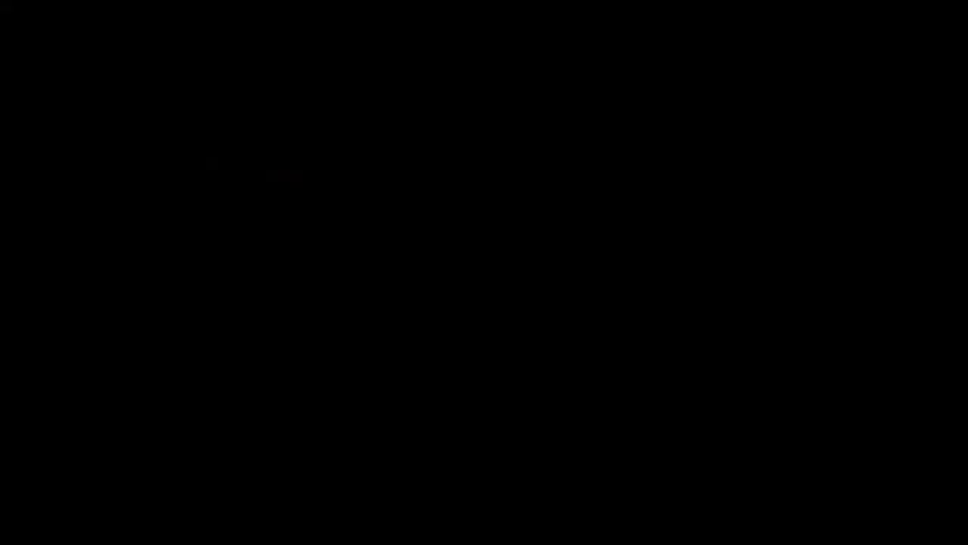